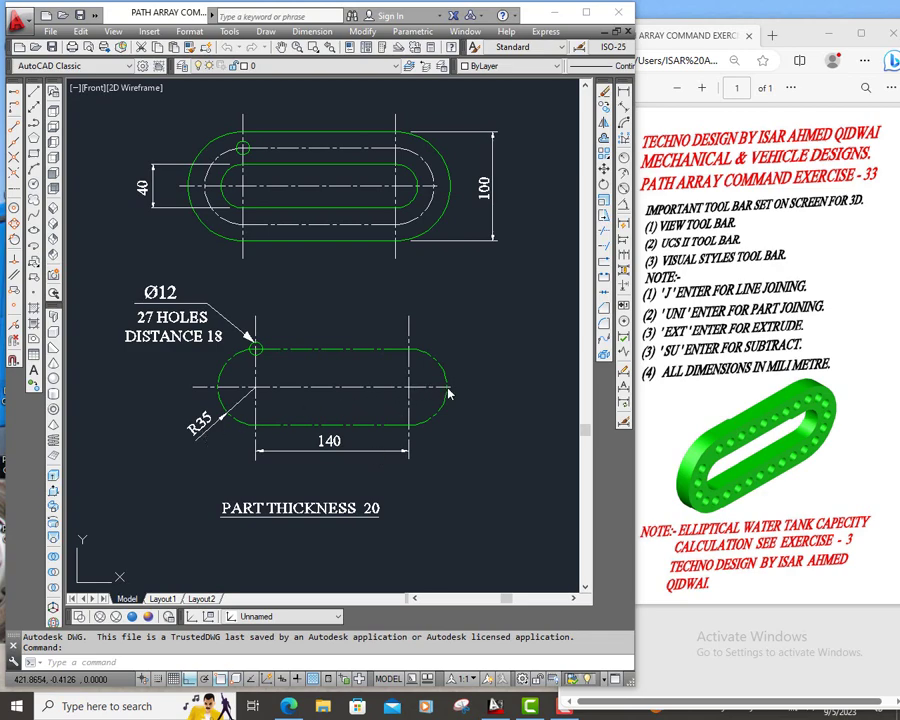
# Join the two straight lines and two end arcs of the lower R35 slot centreline into one polyline
pyautogui.press('Escape')
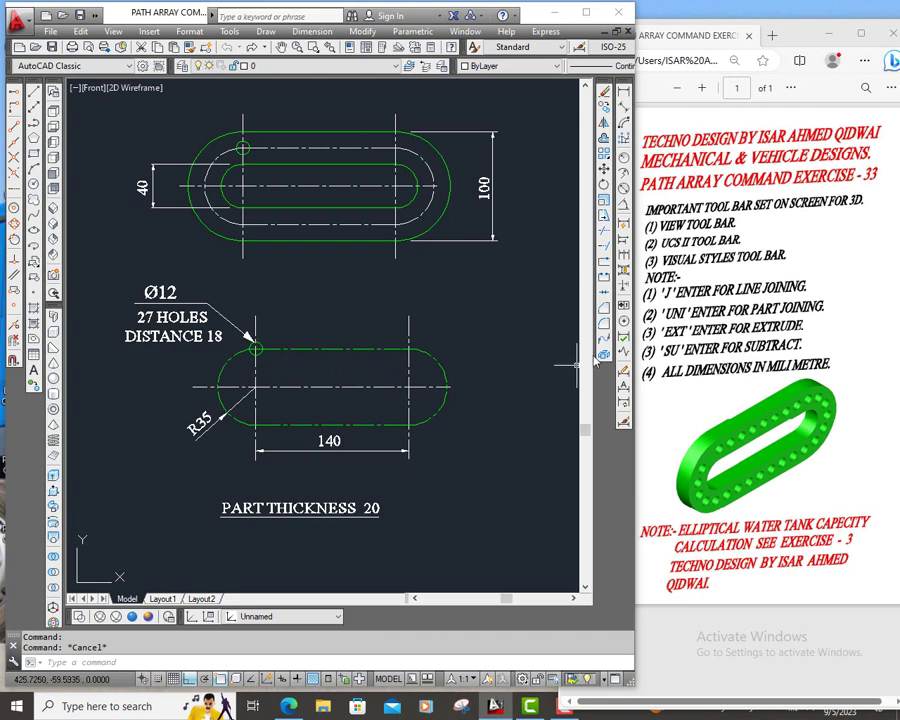
pyautogui.click(293, 663)
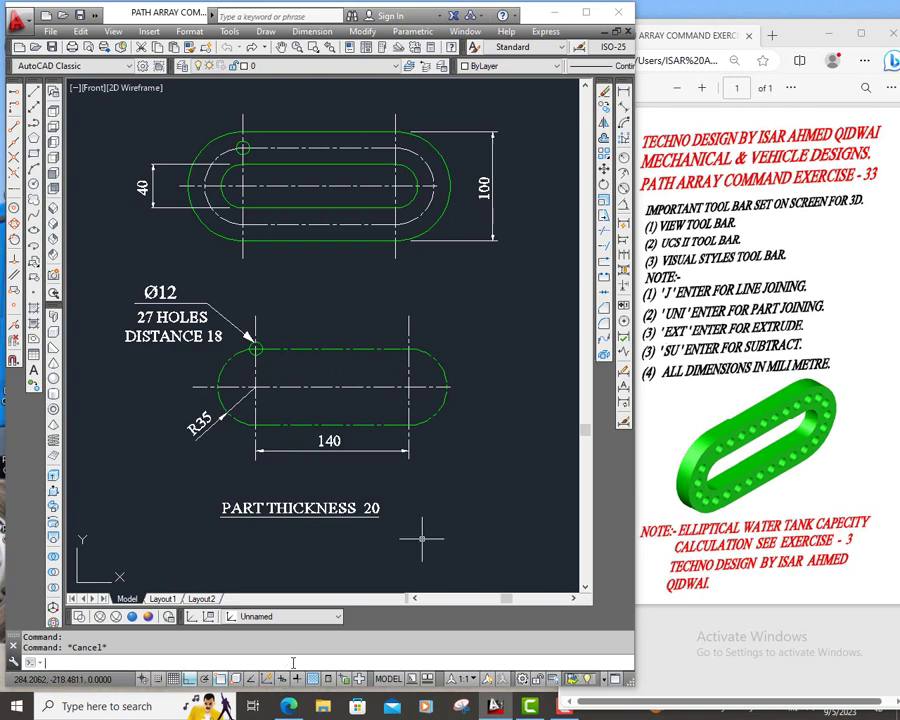
pyautogui.write('J')
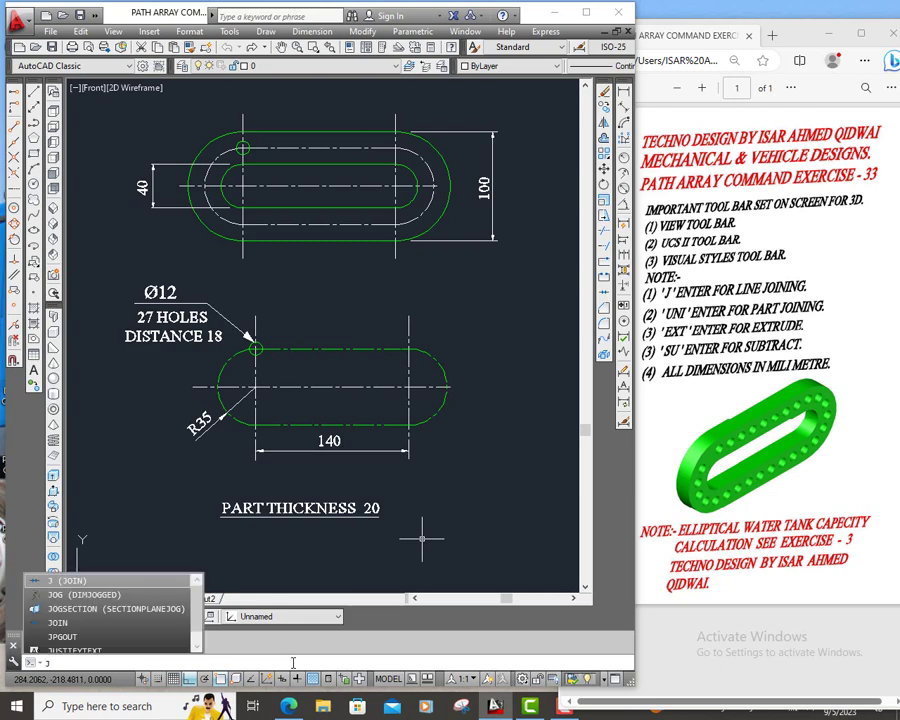
pyautogui.press('Return')
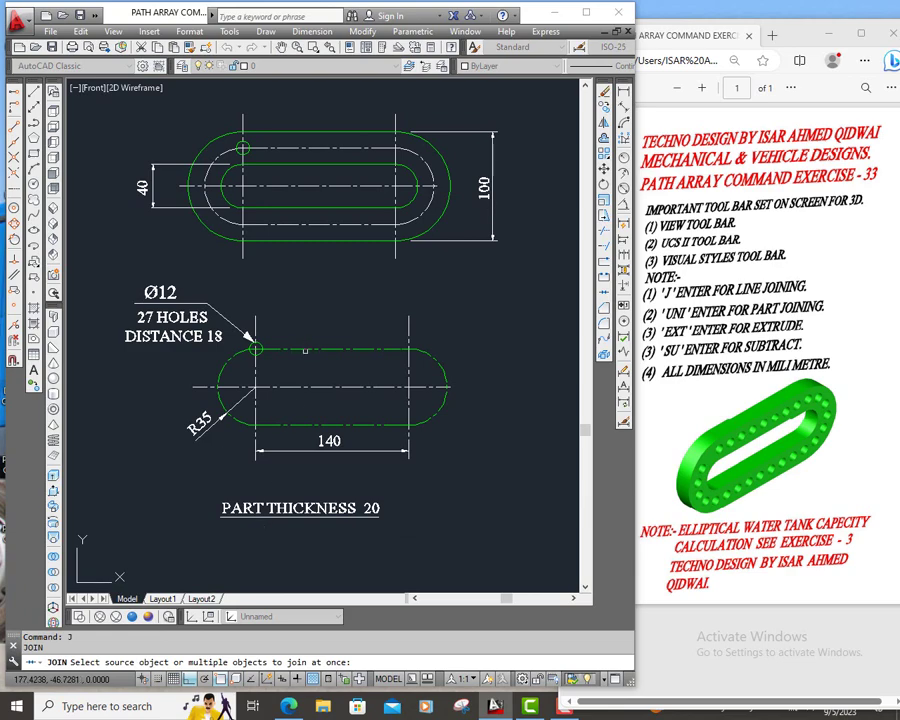
pyautogui.click(306, 351)
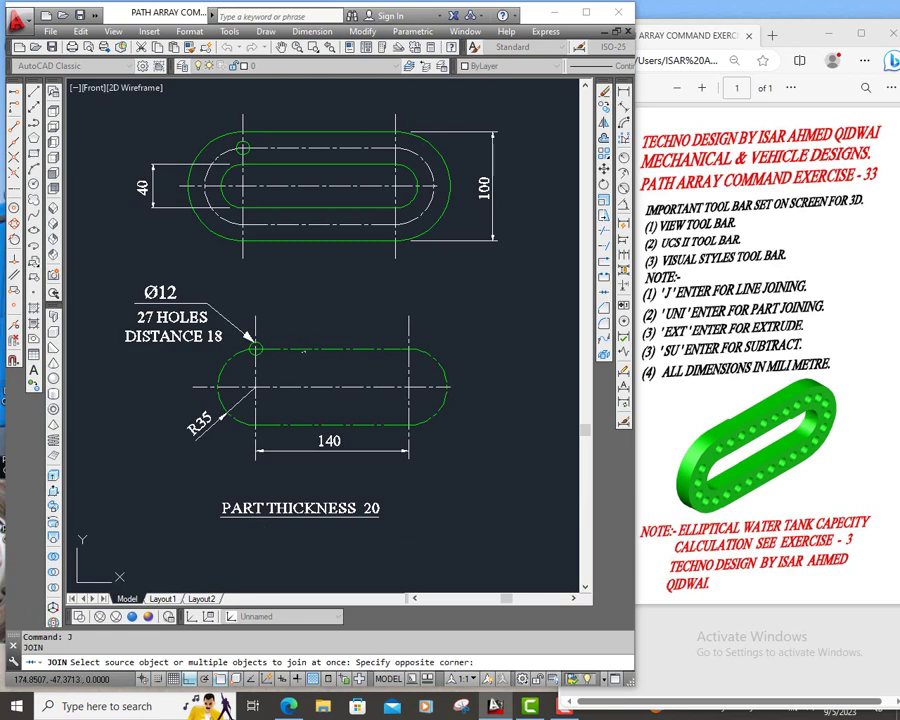
pyautogui.click(300, 344)
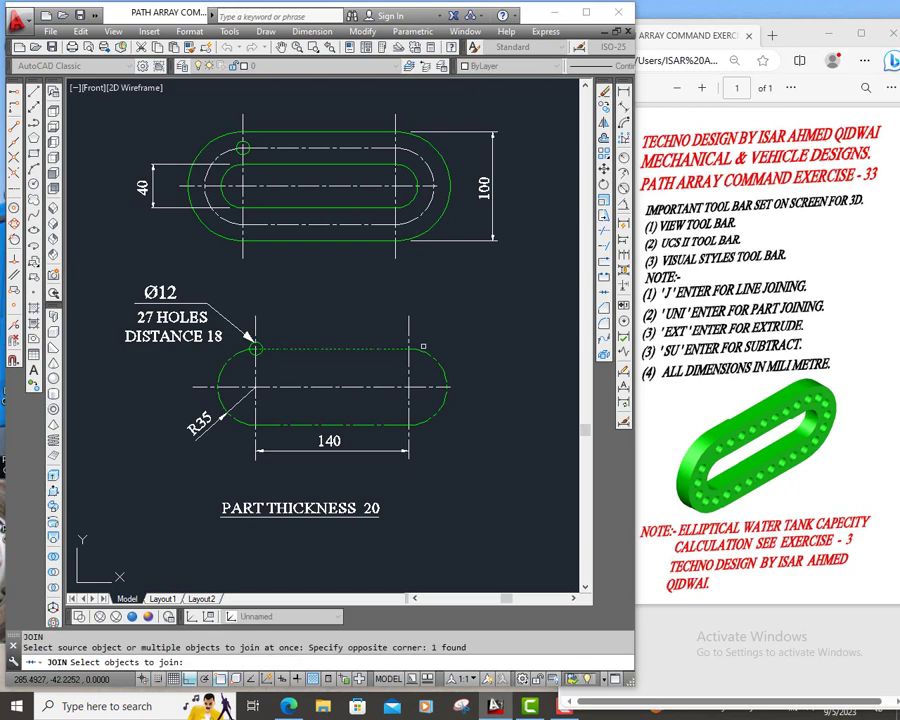
pyautogui.click(440, 370)
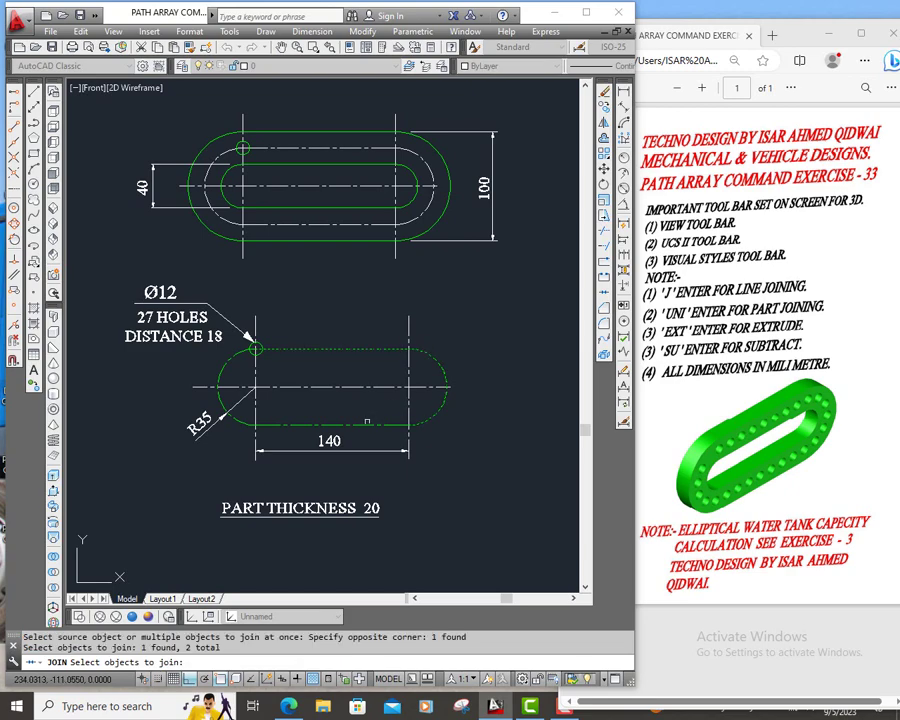
pyautogui.click(365, 425)
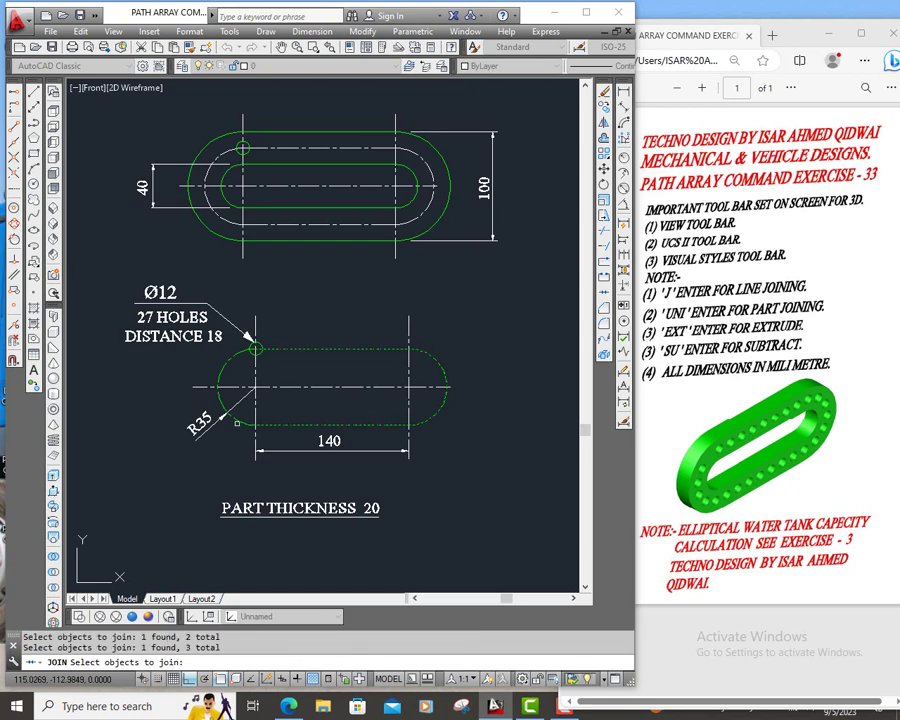
pyautogui.click(235, 418)
pyautogui.press('Return')
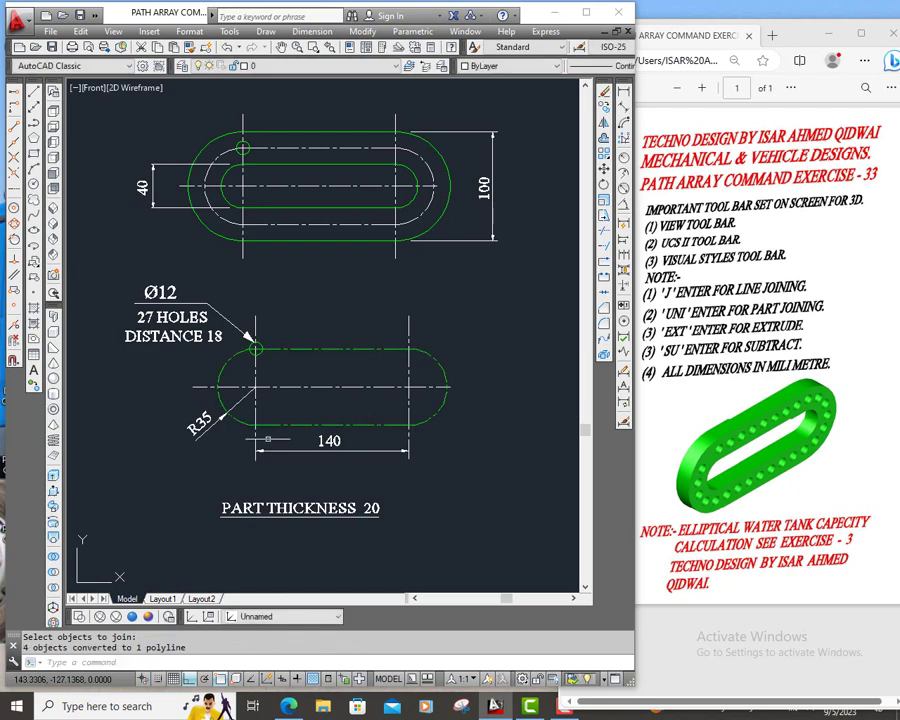
pyautogui.click(326, 348)
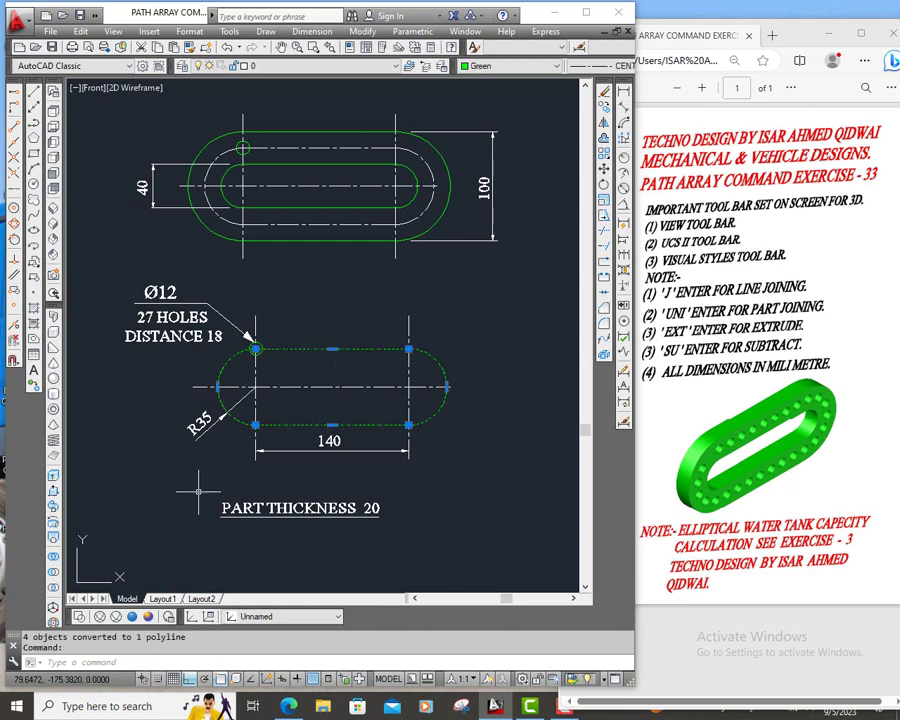
pyautogui.press('Escape')
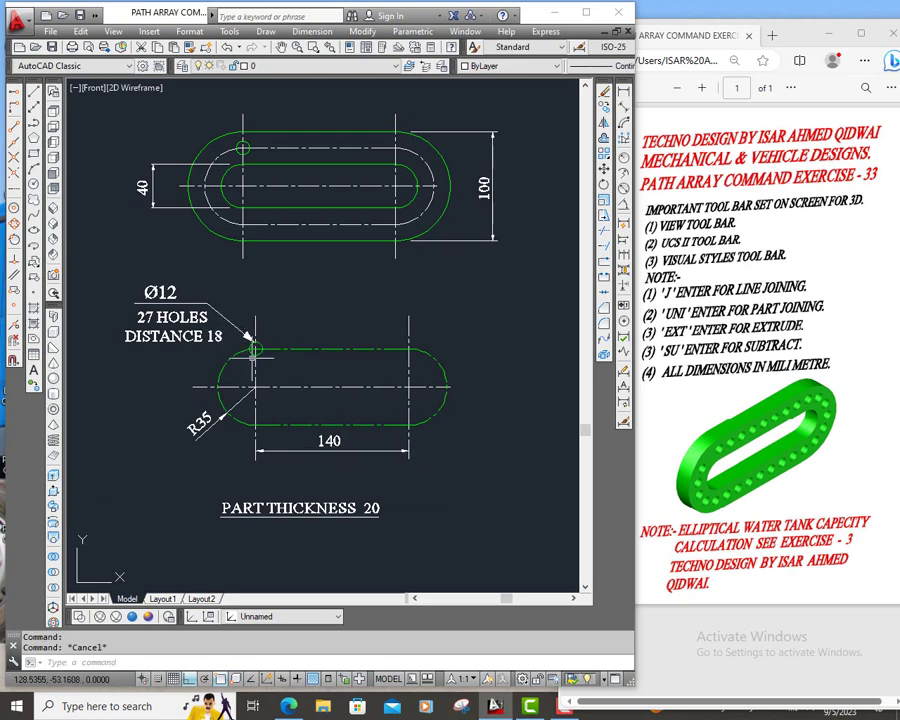
# Create a path array of the Ø12 hole circle along the joined slot centreline
pyautogui.moveTo(254, 349)
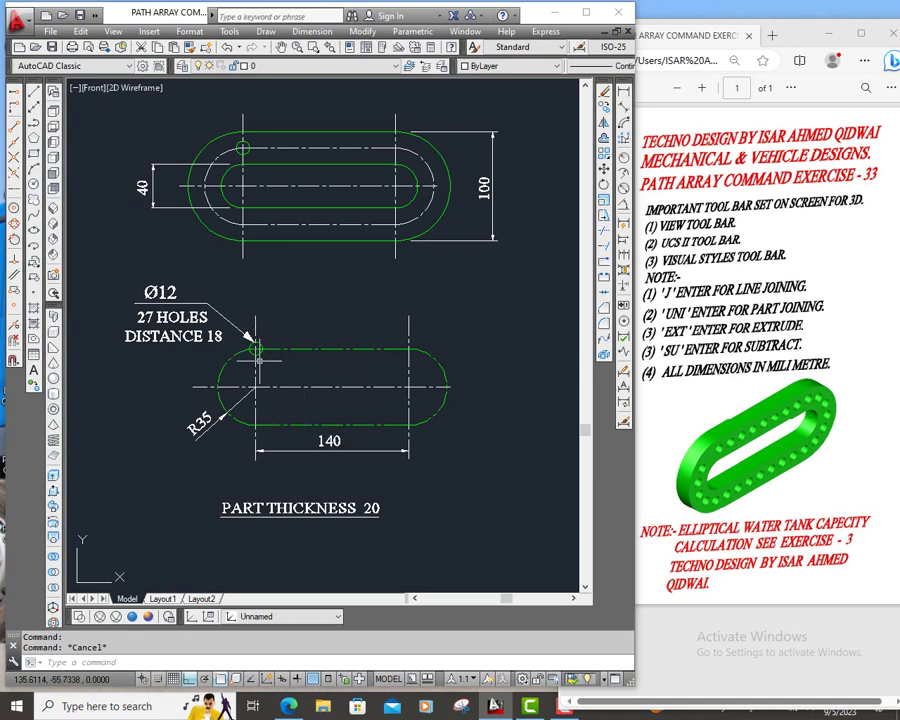
pyautogui.click(361, 31)
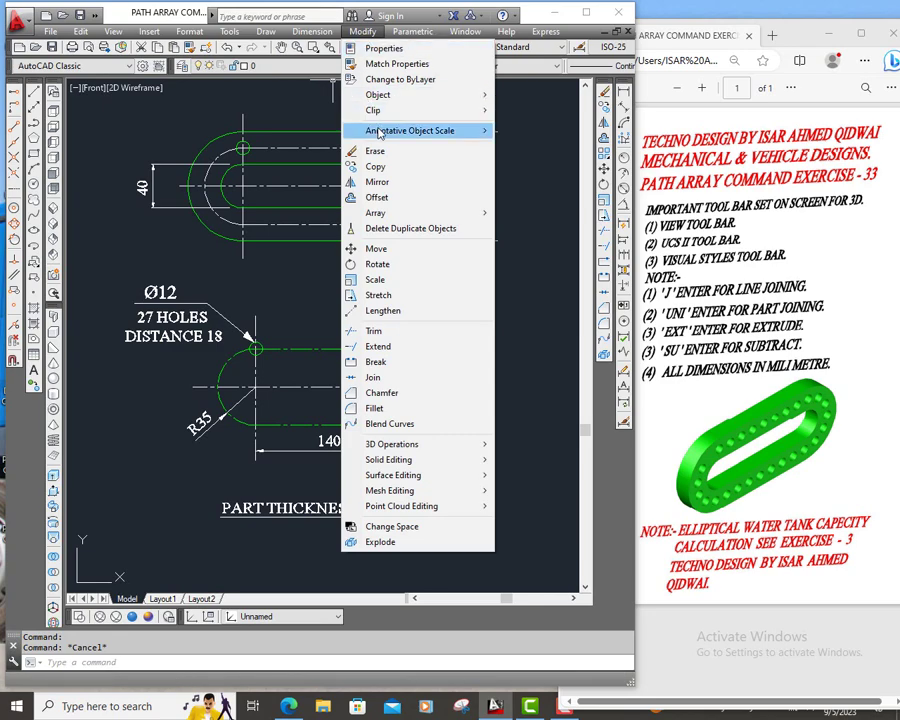
pyautogui.moveTo(379, 132)
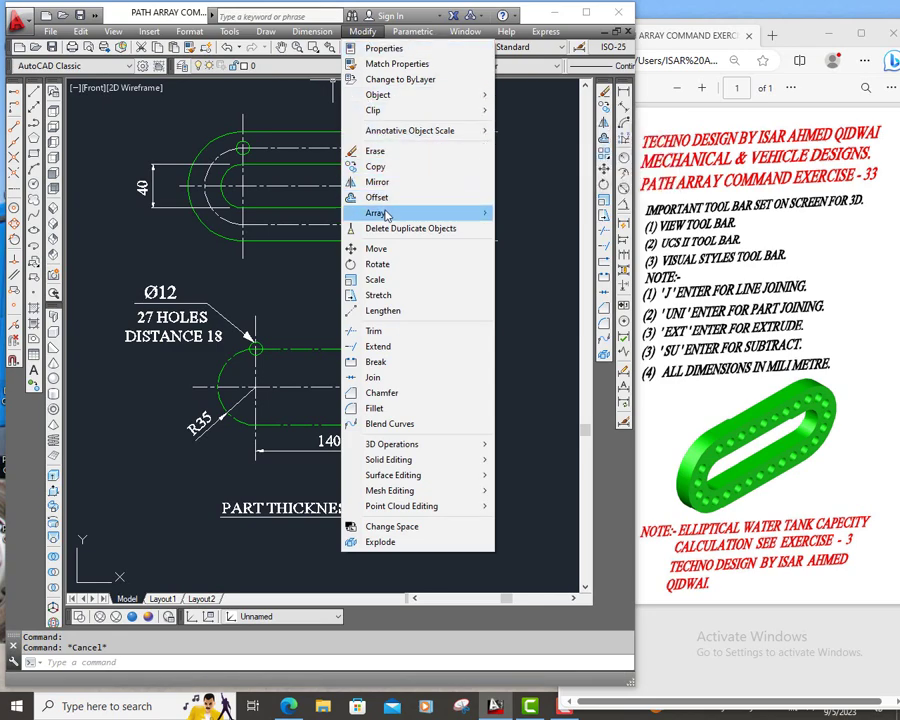
pyautogui.moveTo(386, 215)
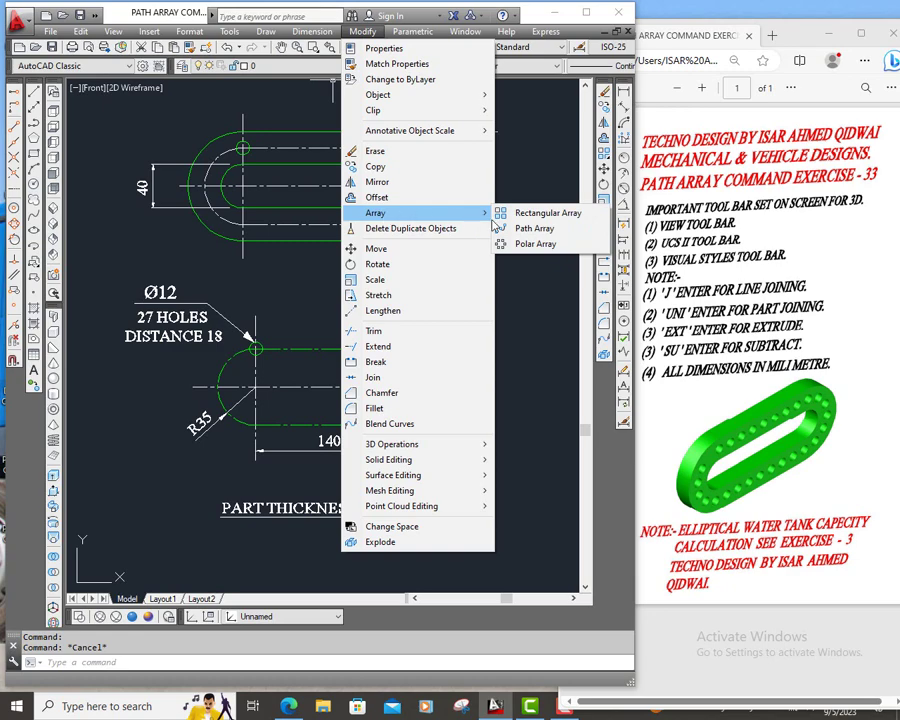
pyautogui.click(520, 232)
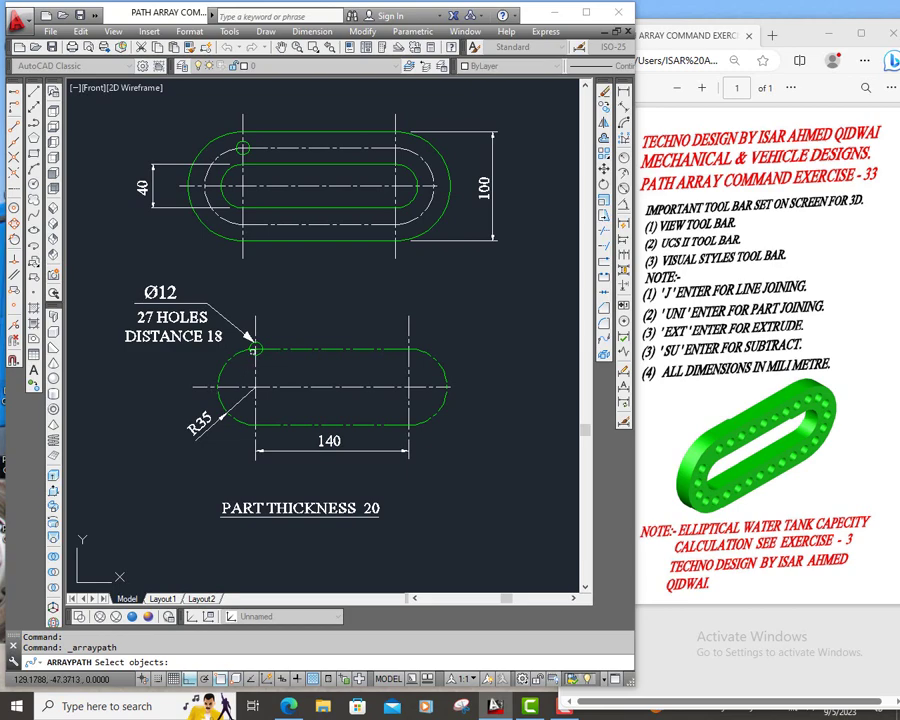
pyautogui.click(253, 350)
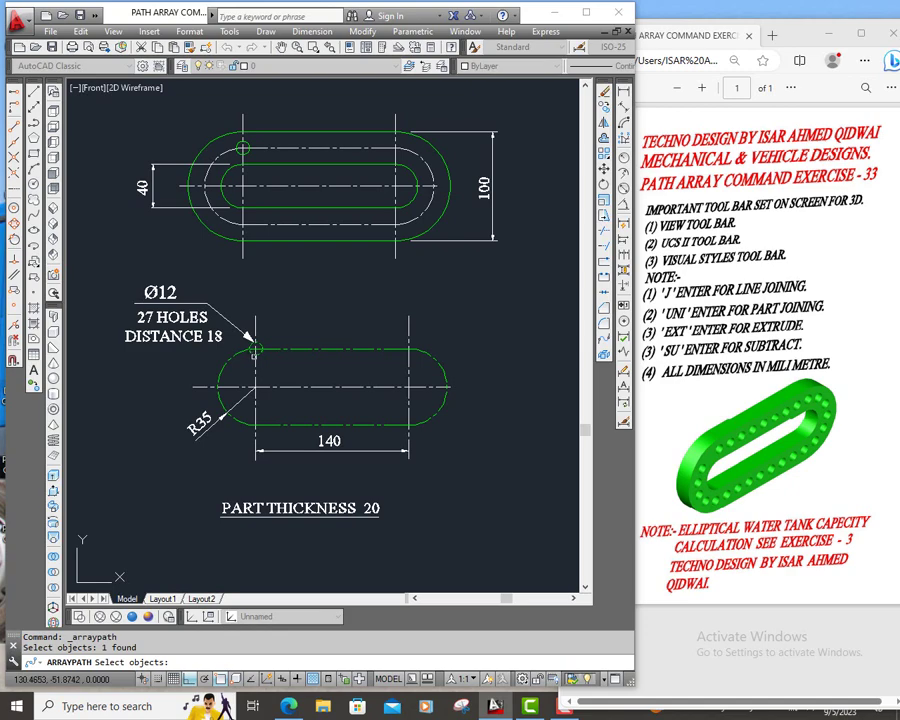
pyautogui.press('Return')
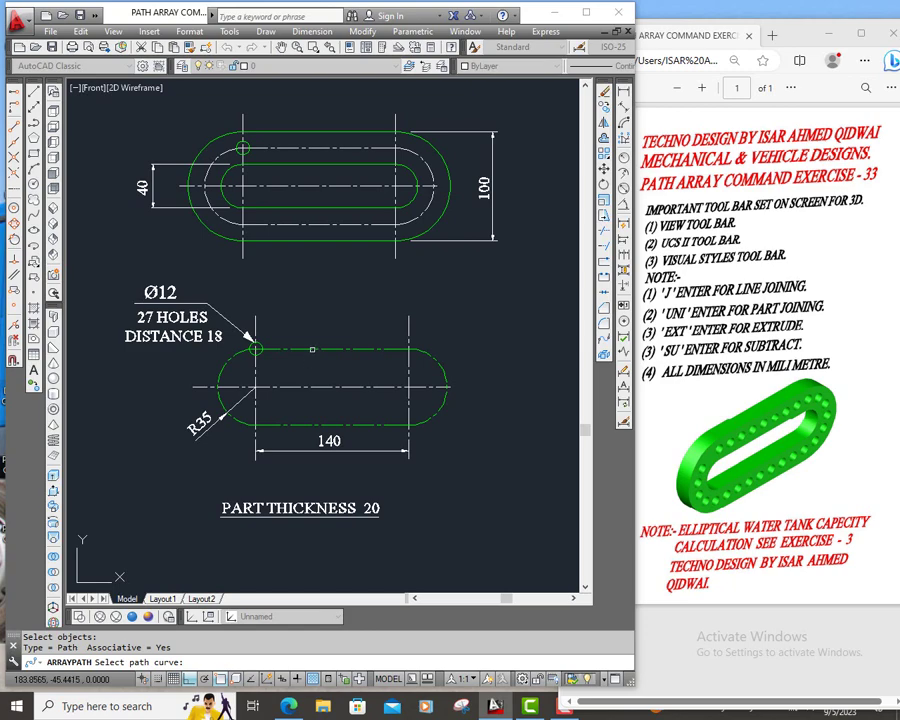
pyautogui.click(311, 348)
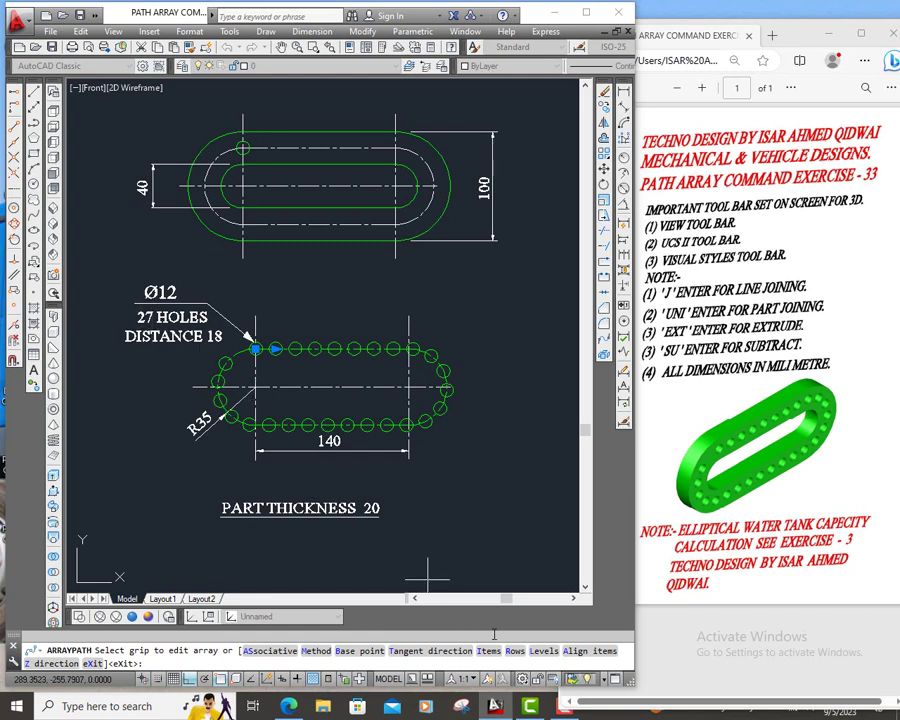
# Set the path array to 27 items spaced 18 mm apart and finish it
pyautogui.write('I')
pyautogui.press('Return')
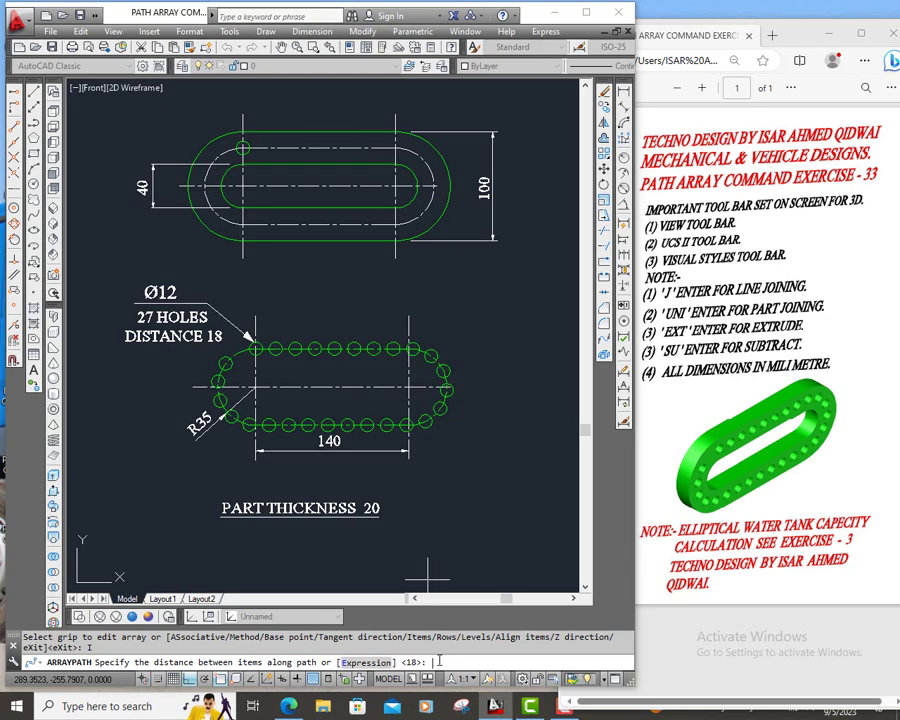
pyautogui.write('18')
pyautogui.press('Return')
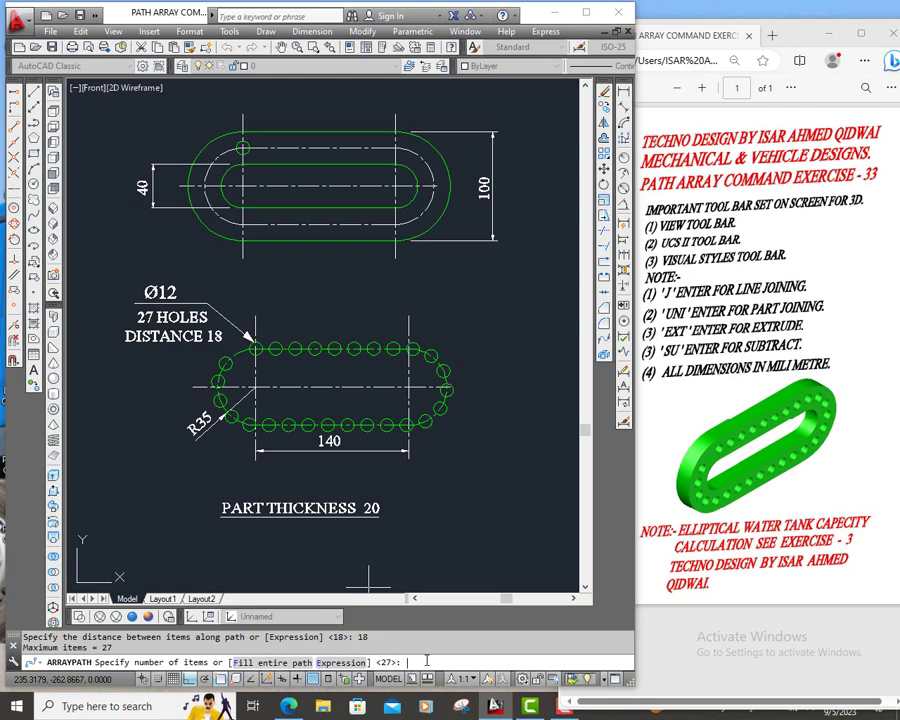
pyautogui.write('27')
pyautogui.press('Return')
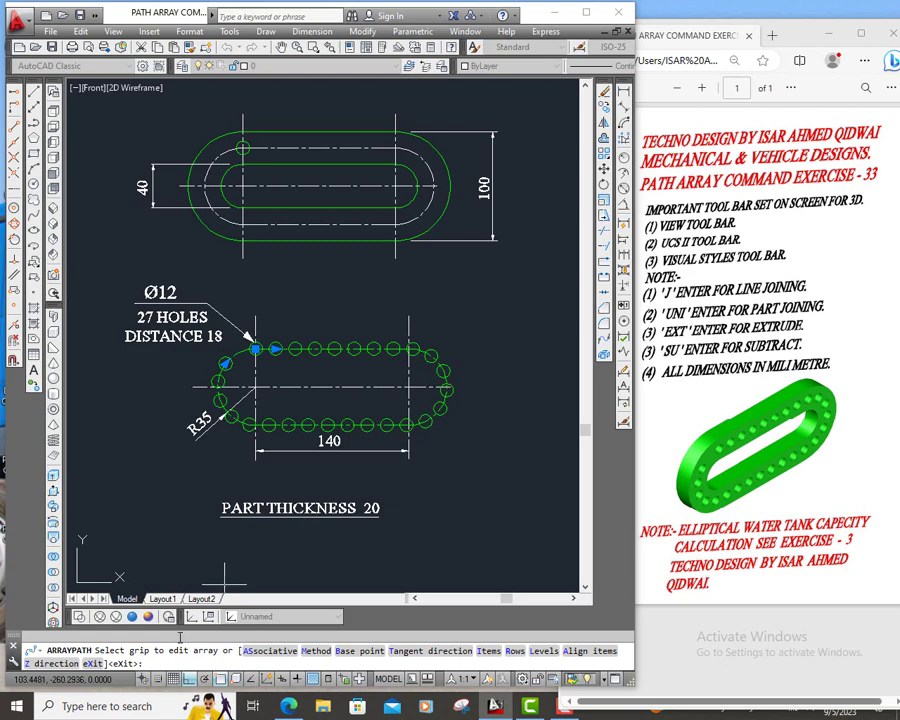
pyautogui.click(92, 664)
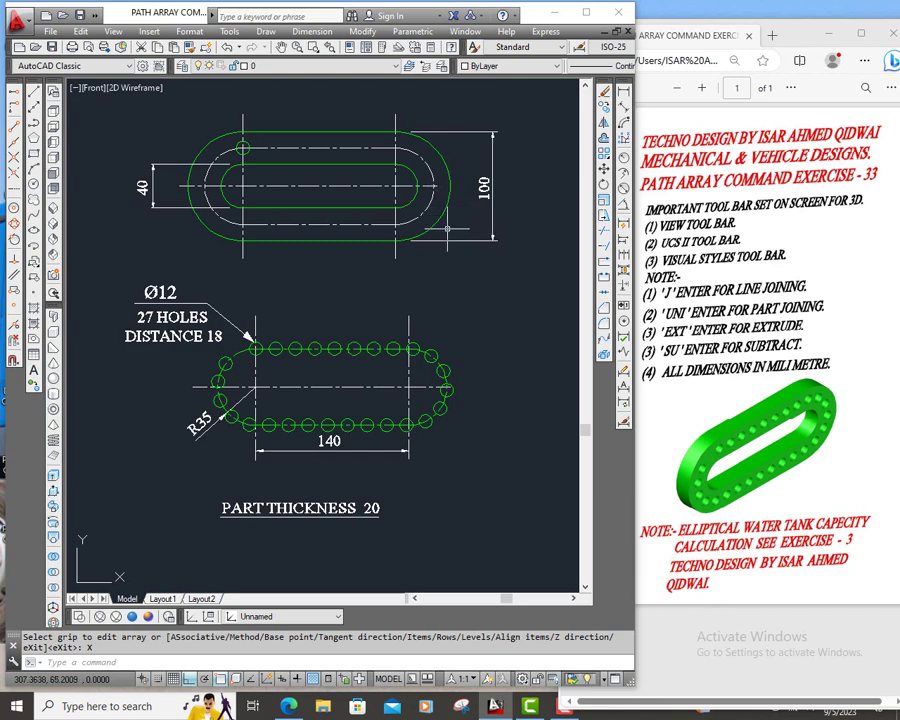
# Draw a circle of diameter 100 centred on the centreline intersection at the slot's right end
pyautogui.click(34, 186)
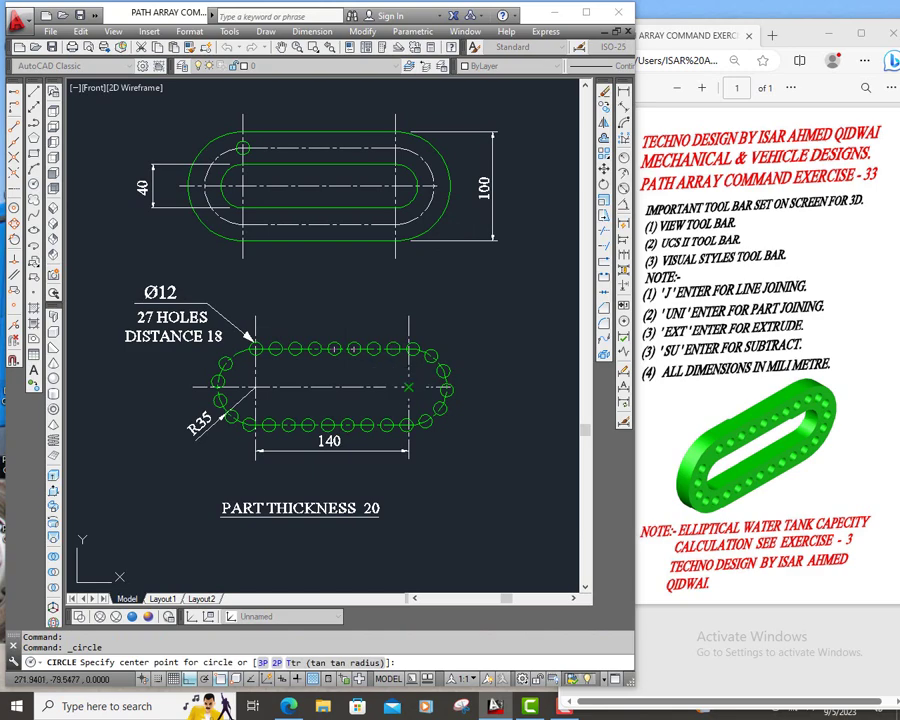
pyautogui.click(408, 386)
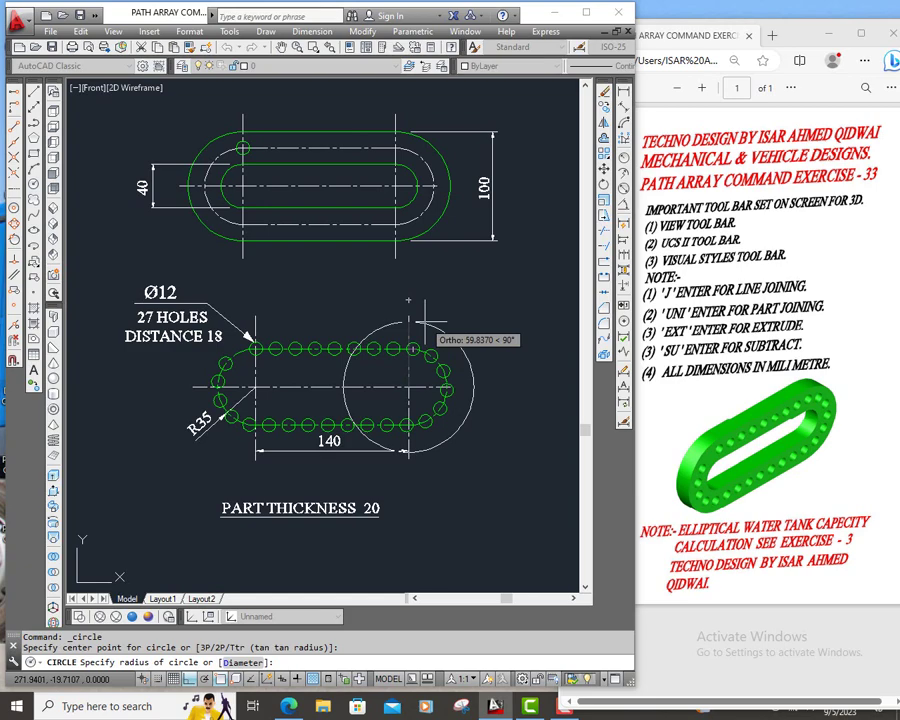
pyautogui.write('d')
pyautogui.press('Return')
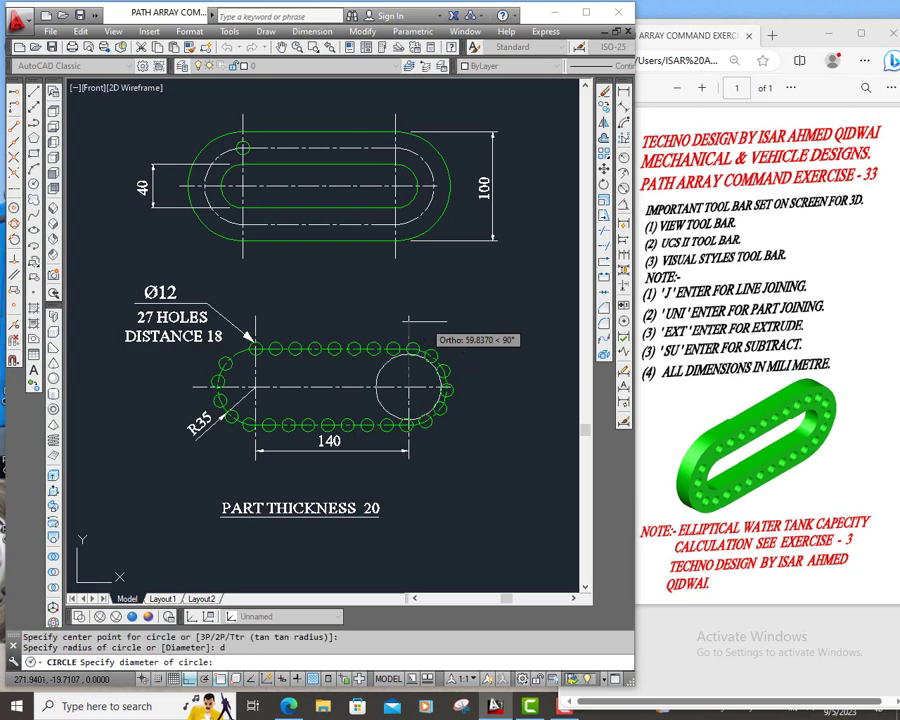
pyautogui.write('100')
pyautogui.press('Return')
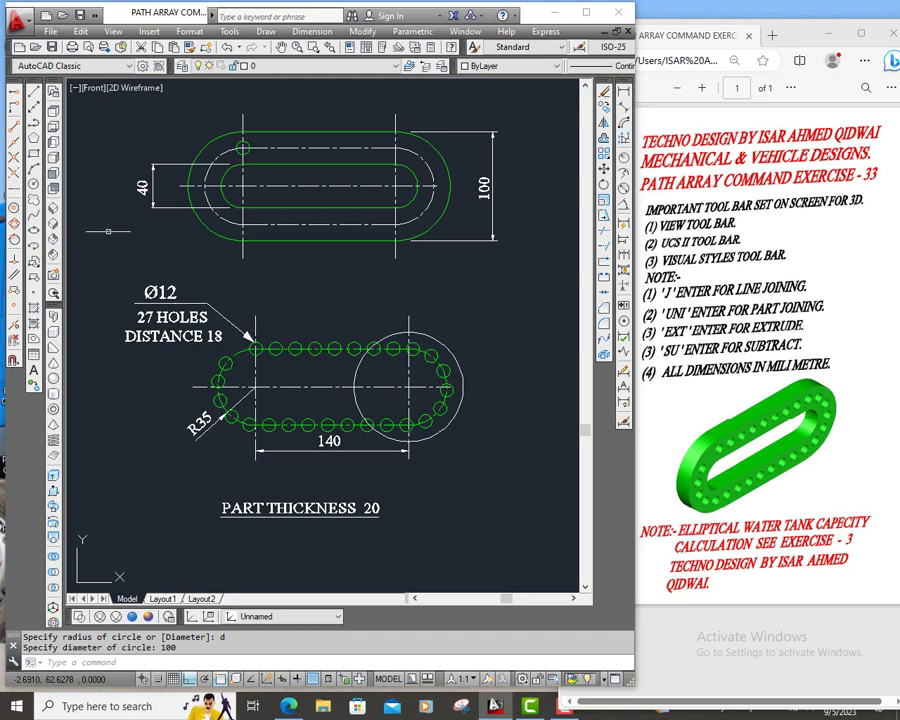
# Draw a circle of diameter 100 centred on the centreline intersection at the slot's left end
pyautogui.click(34, 186)
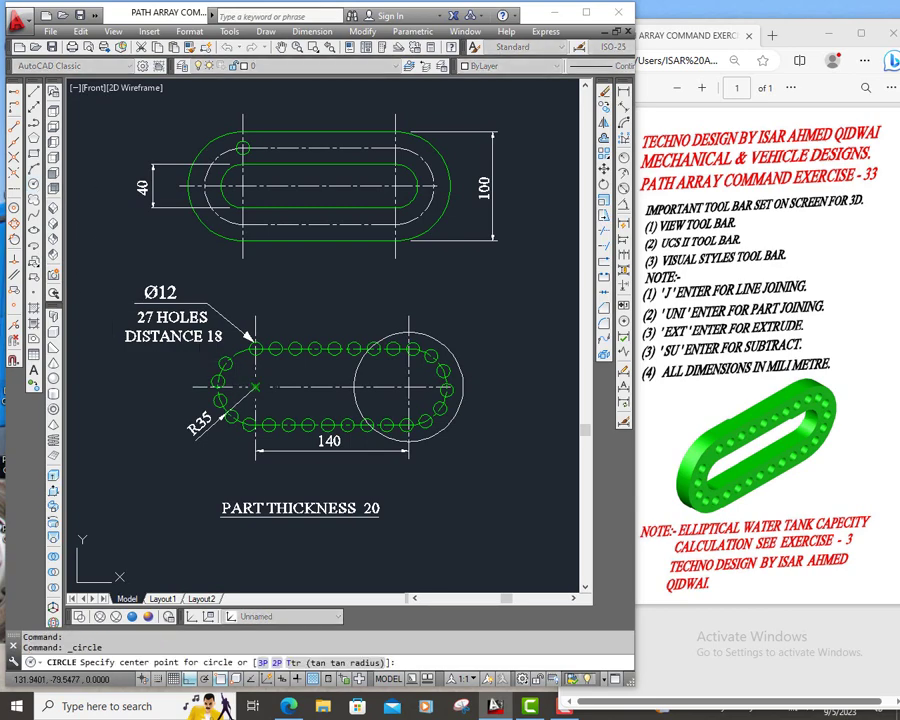
pyautogui.click(256, 387)
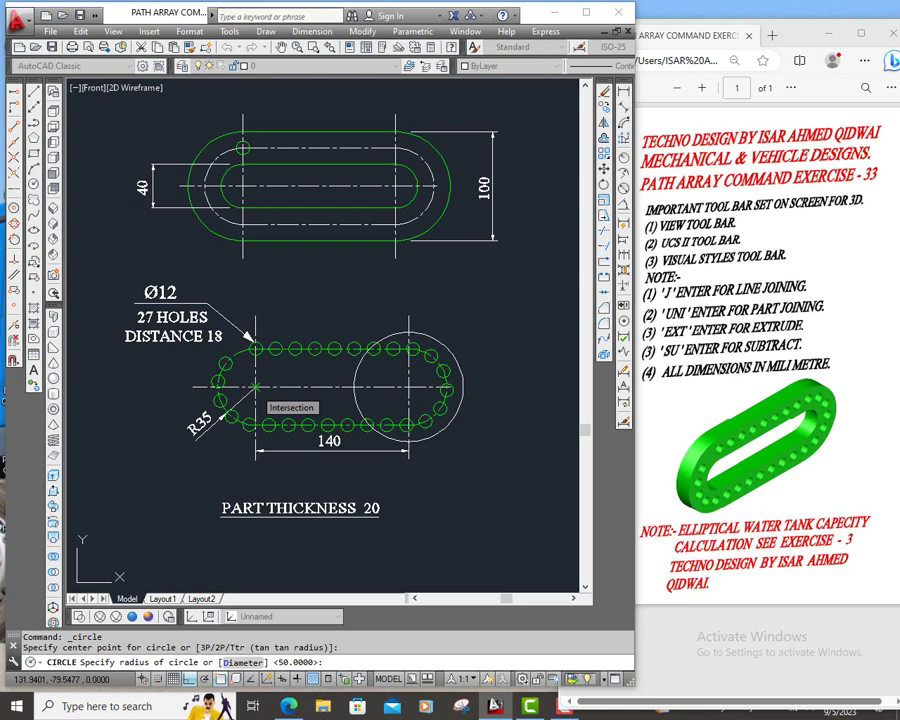
pyautogui.write('d')
pyautogui.press('Return')
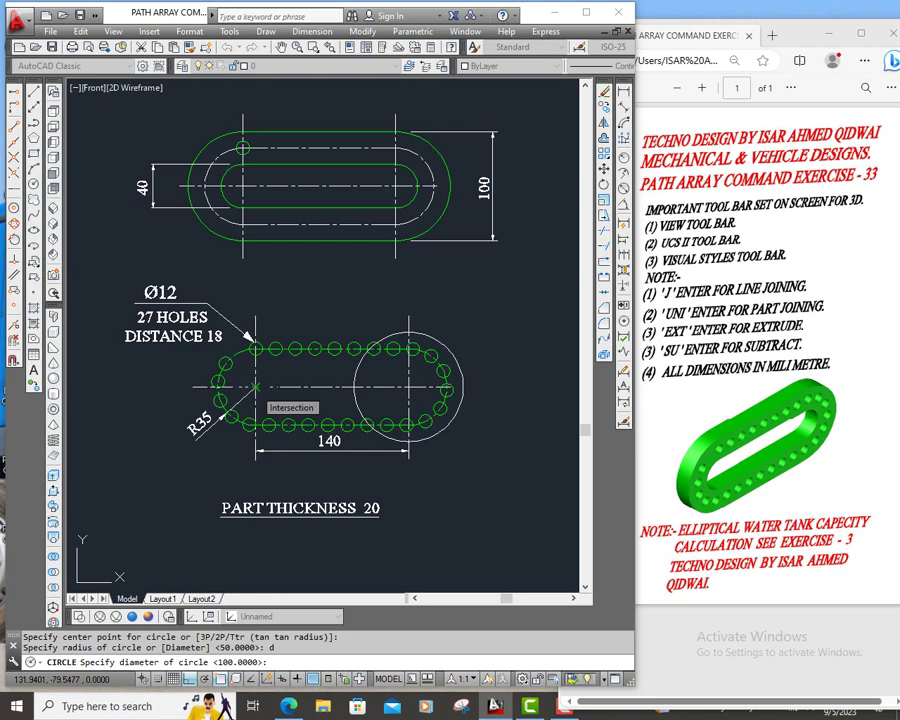
pyautogui.write('100')
pyautogui.press('Return')
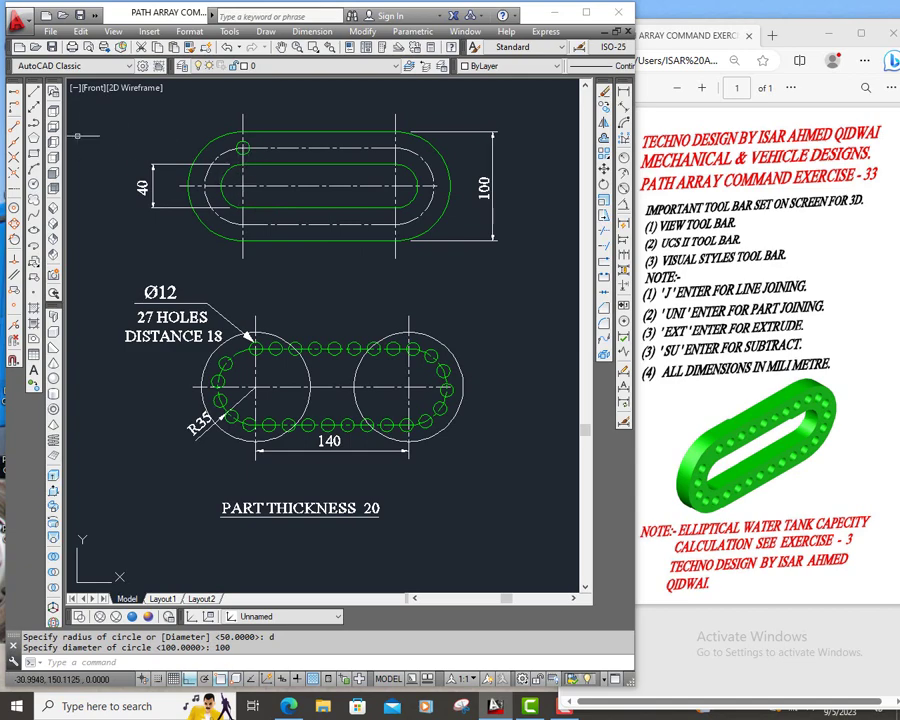
# Draw a concentric circle of diameter 40 at the centre of the slot's left end
pyautogui.click(34, 186)
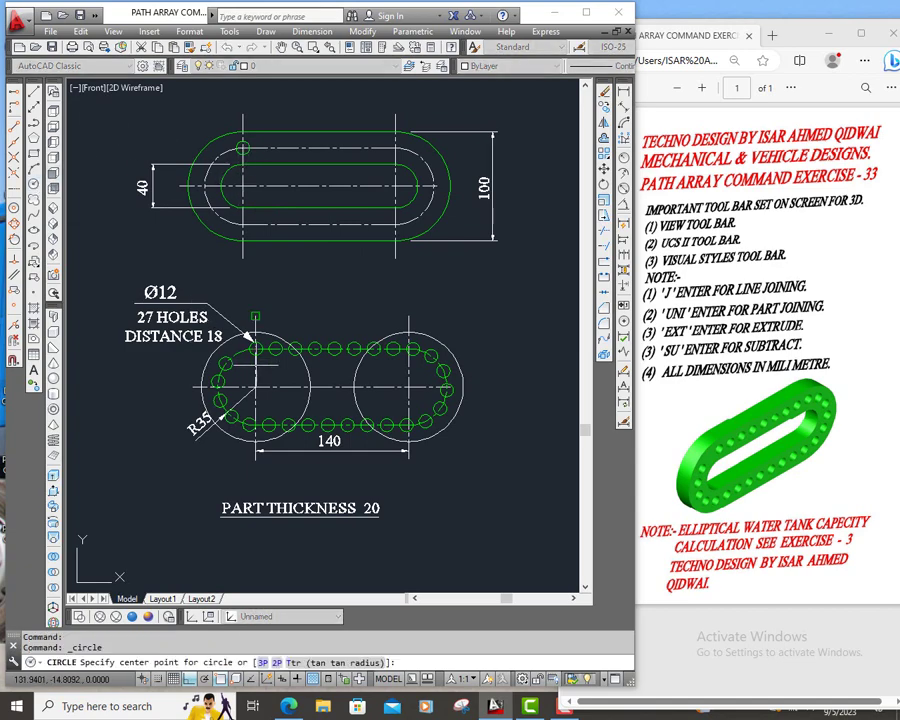
pyautogui.click(255, 386)
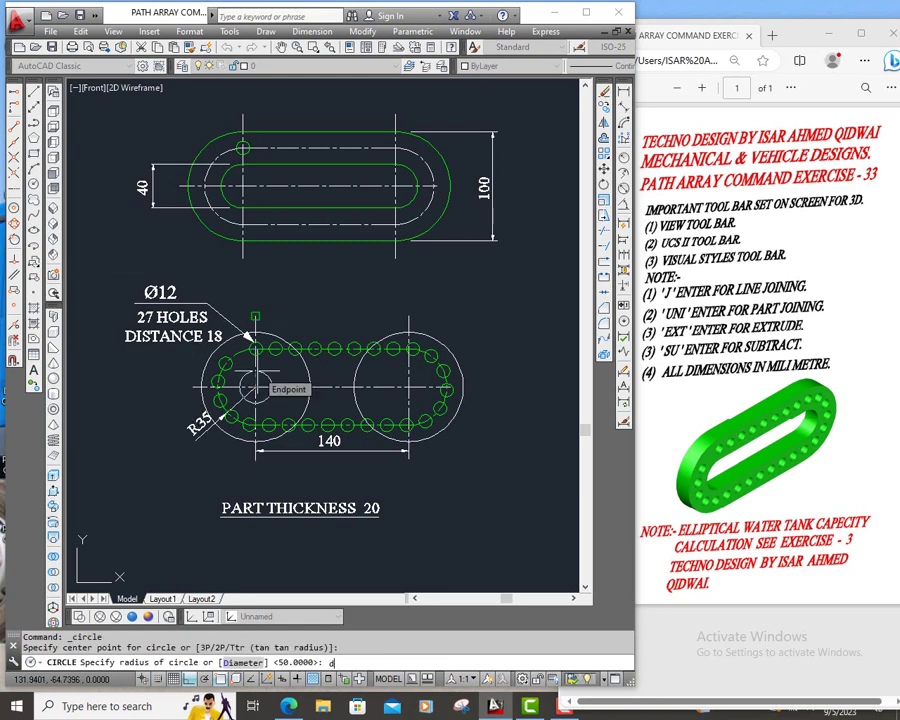
pyautogui.write('d')
pyautogui.press('Return')
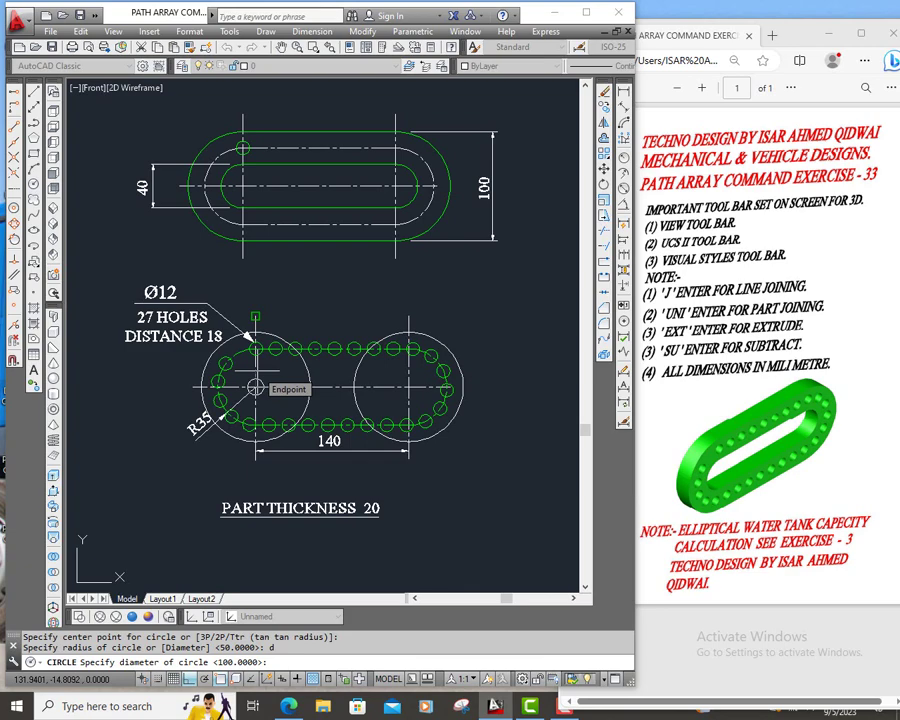
pyautogui.write('40')
pyautogui.press('Return')
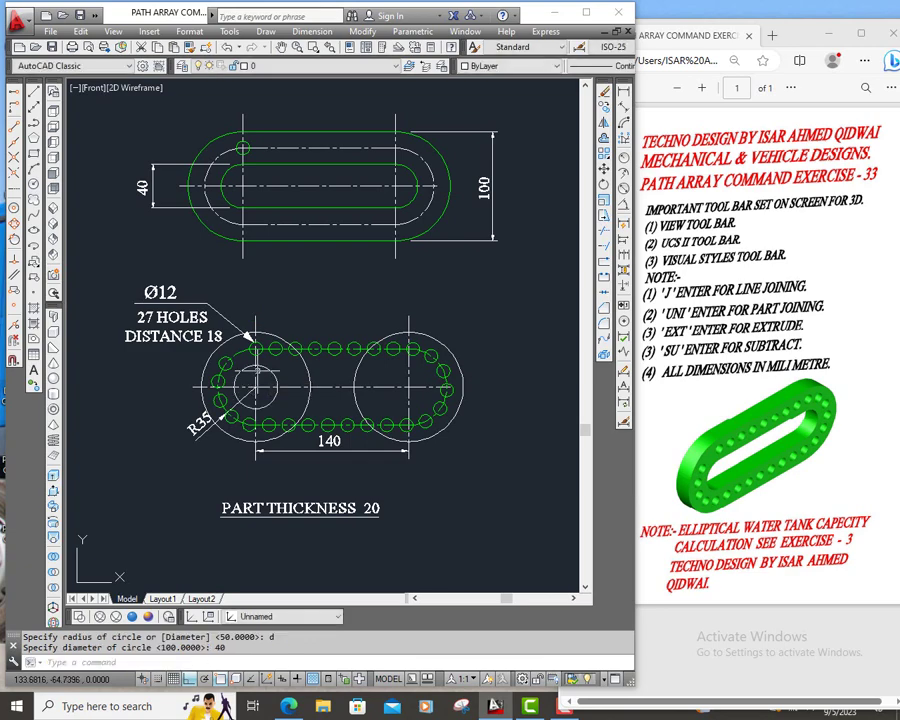
# Draw a concentric circle of radius 20 at the centre of the slot's right end
pyautogui.press('Return')
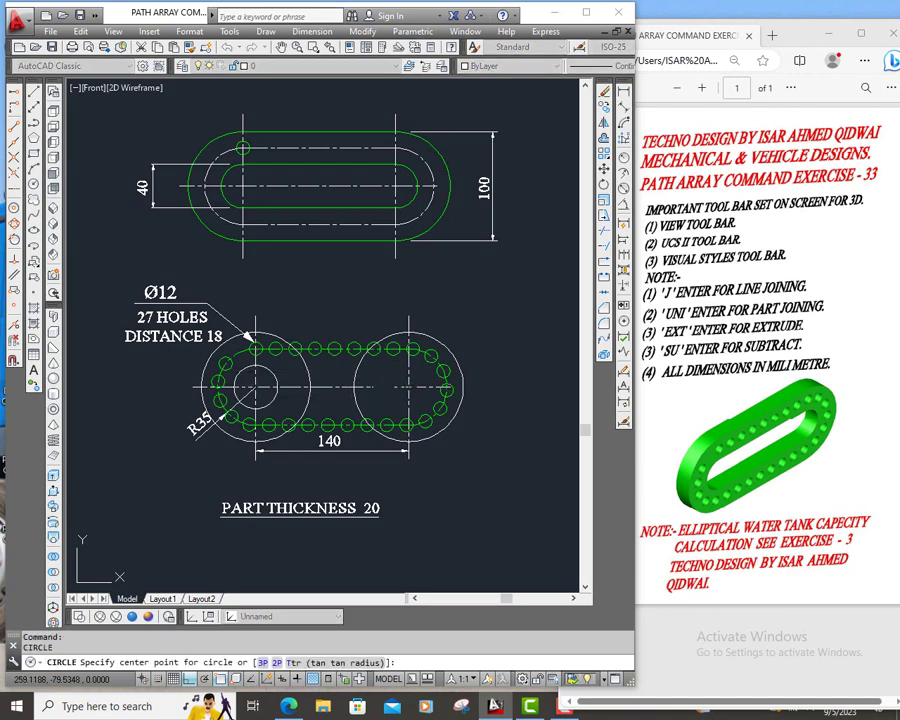
pyautogui.click(403, 386)
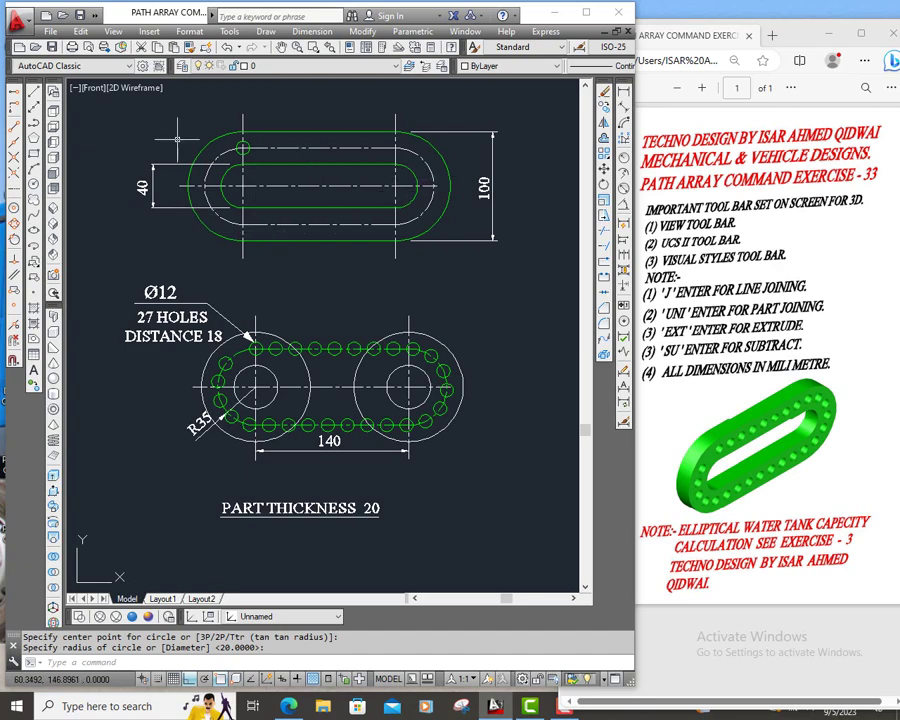
# Draw two horizontal lines joining the top and bottom quadrants of the two diameter 100 circles
pyautogui.click(33, 96)
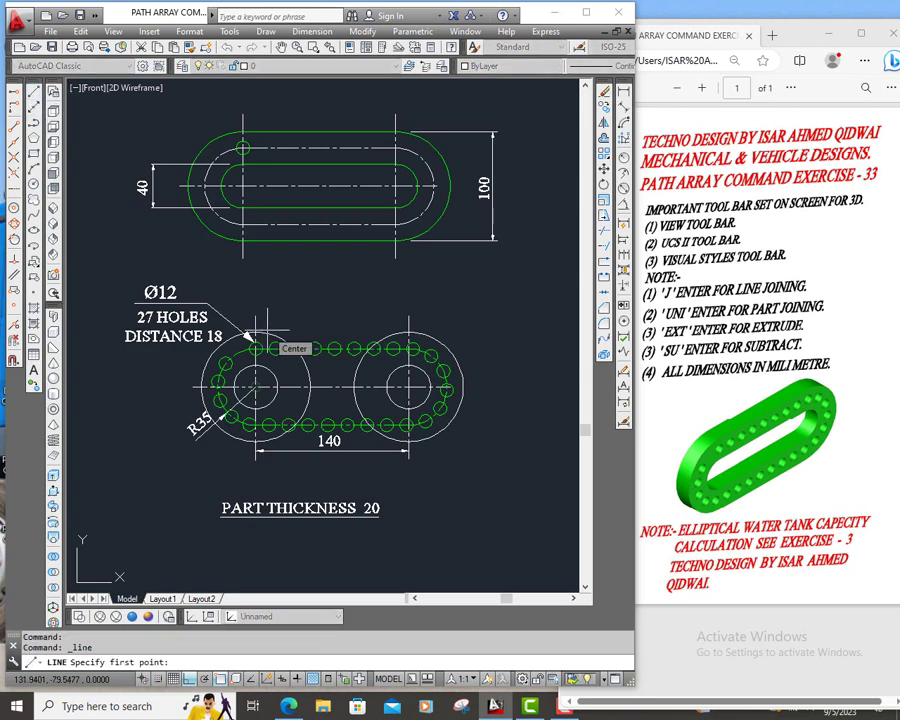
pyautogui.click(256, 346)
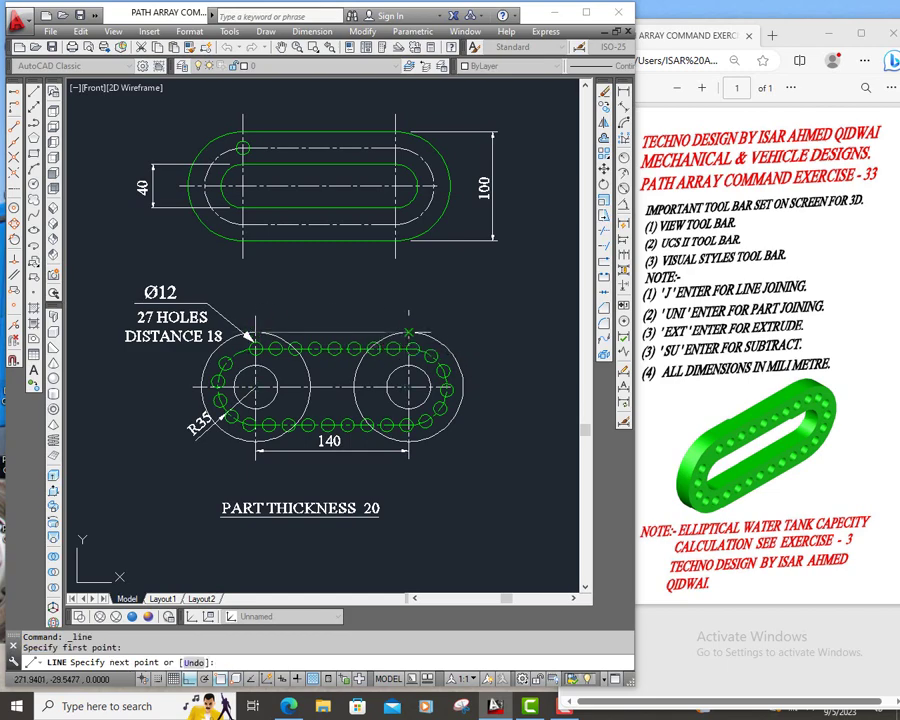
pyautogui.click(408, 332)
pyautogui.rightClick(412, 336)
pyautogui.click(440, 343)
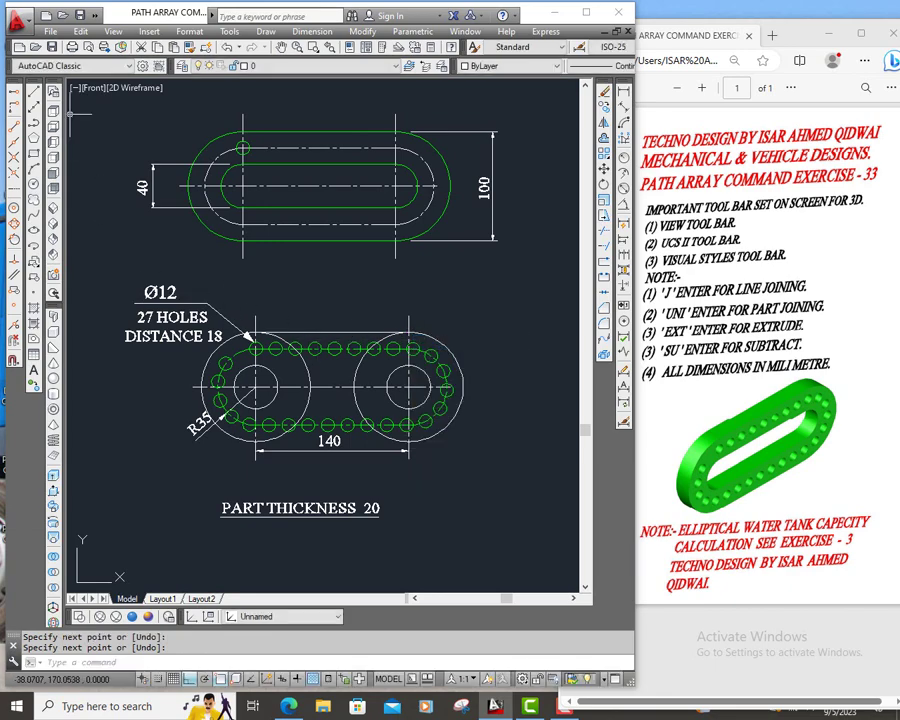
pyautogui.click(33, 92)
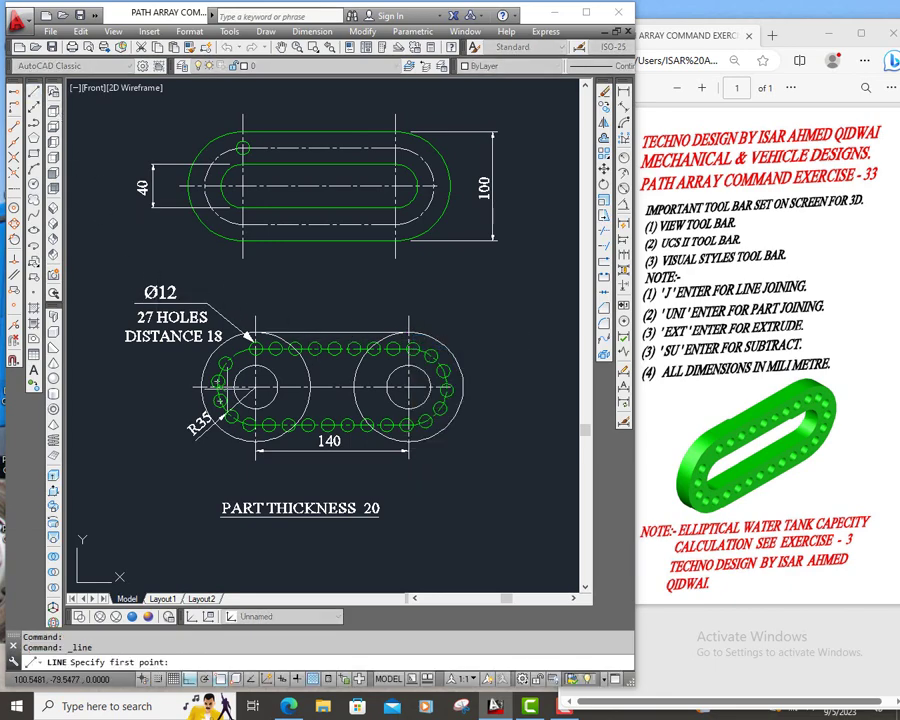
pyautogui.click(256, 441)
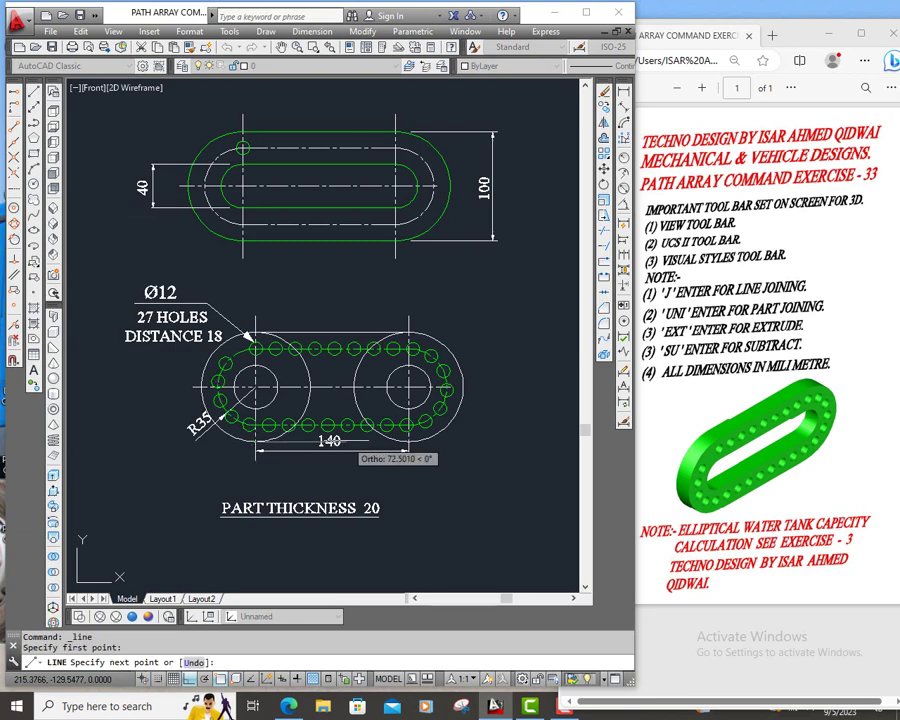
pyautogui.click(408, 441)
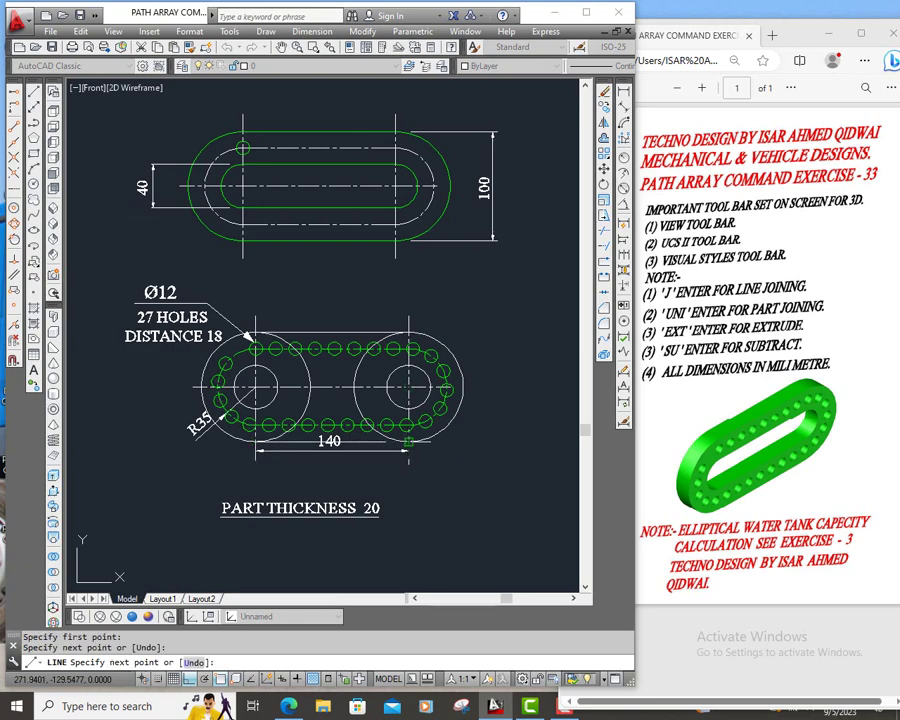
pyautogui.rightClick(408, 441)
pyautogui.click(436, 450)
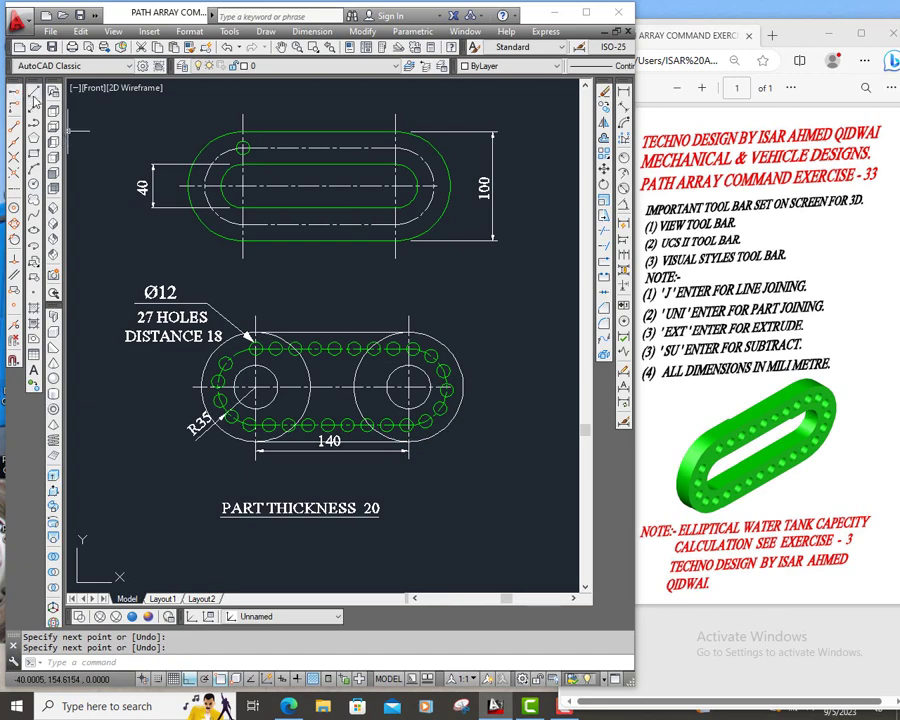
# Draw two horizontal lines joining the top and bottom quadrants of the two diameter 40 circles
pyautogui.click(34, 96)
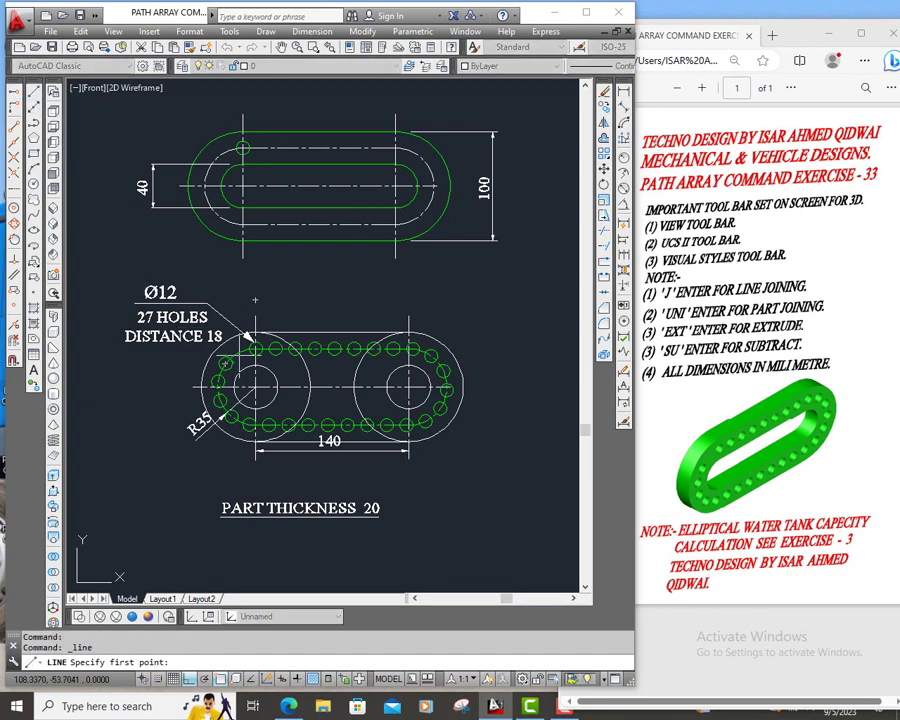
pyautogui.click(252, 367)
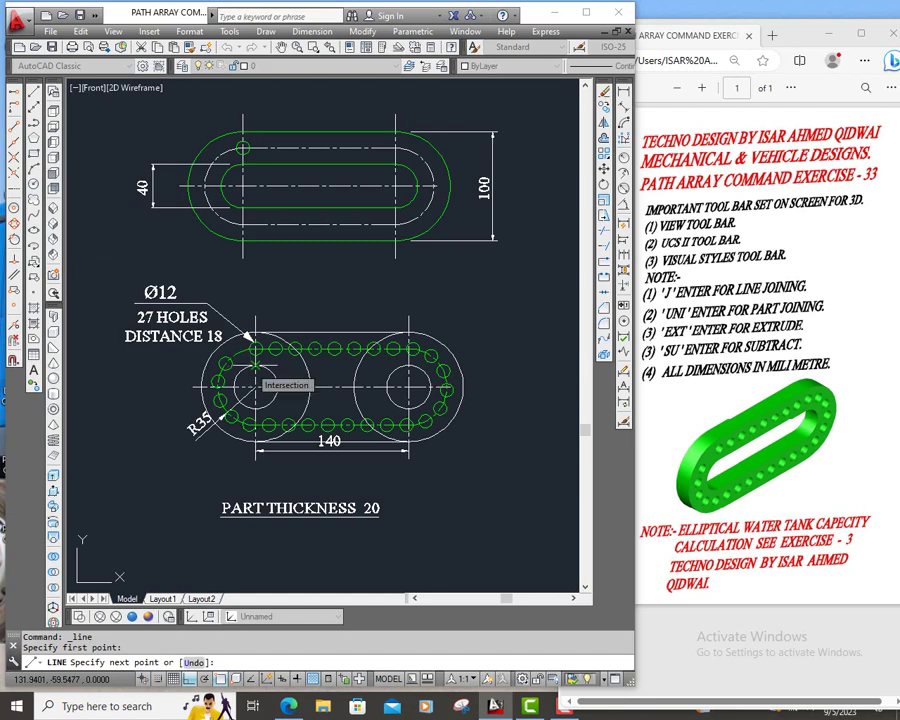
pyautogui.click(409, 366)
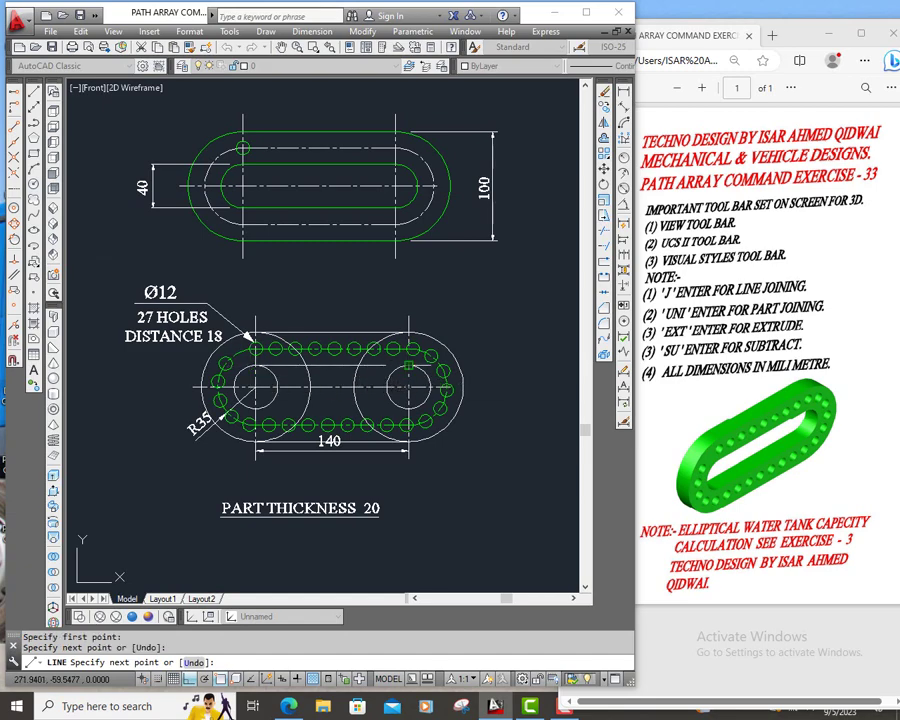
pyautogui.rightClick(411, 364)
pyautogui.click(440, 372)
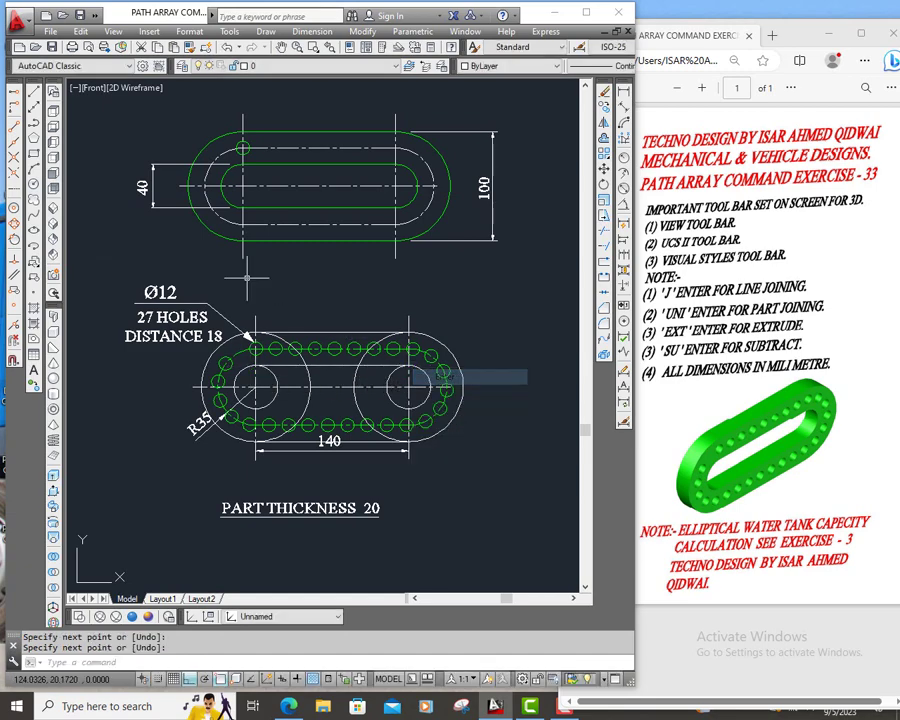
pyautogui.click(35, 93)
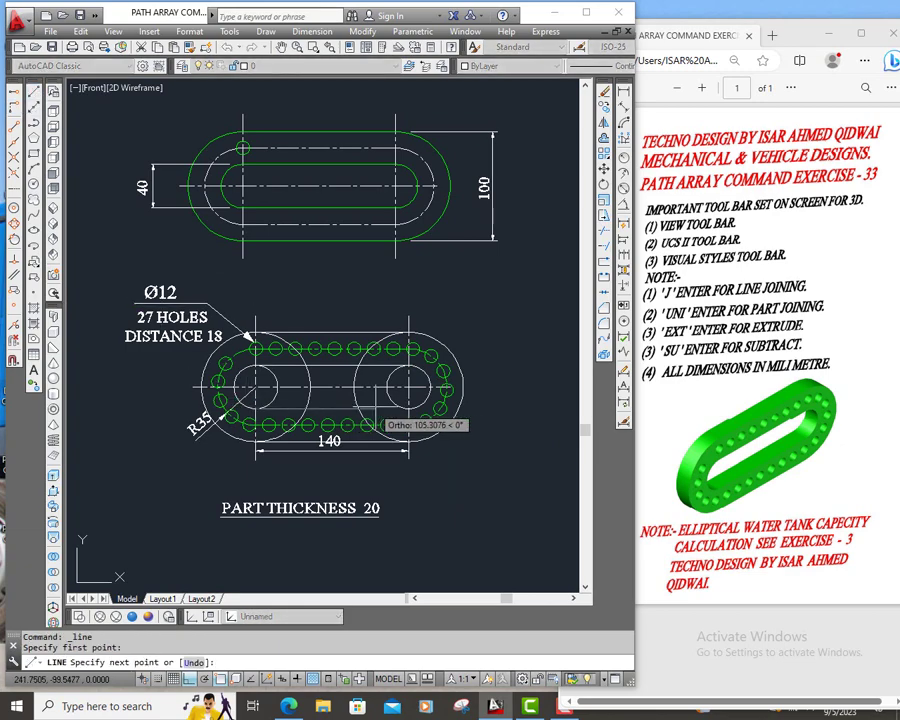
pyautogui.click(411, 410)
pyautogui.rightClick(427, 417)
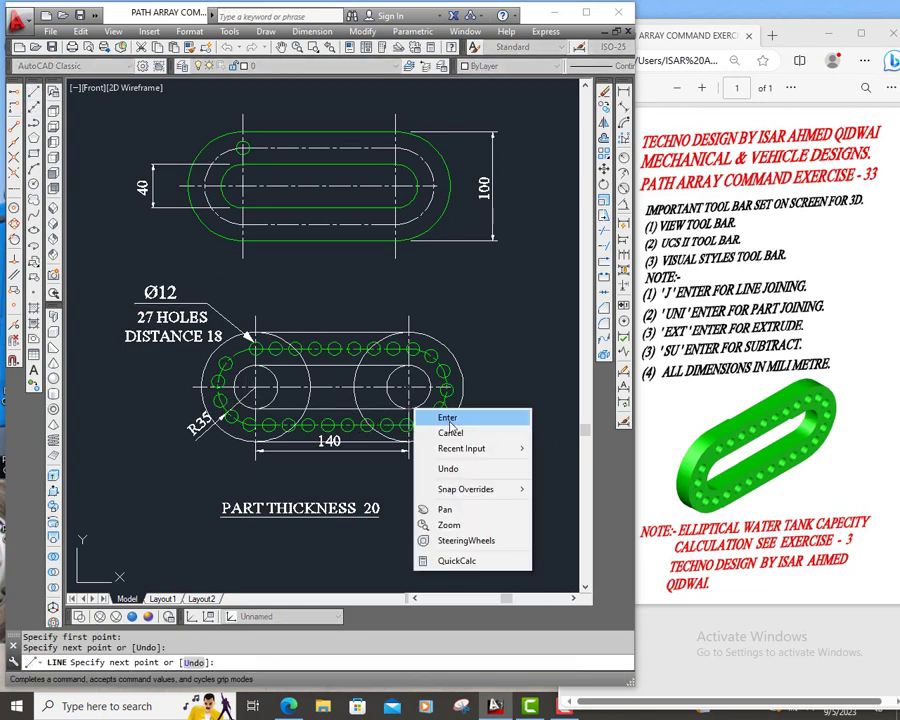
pyautogui.click(440, 417)
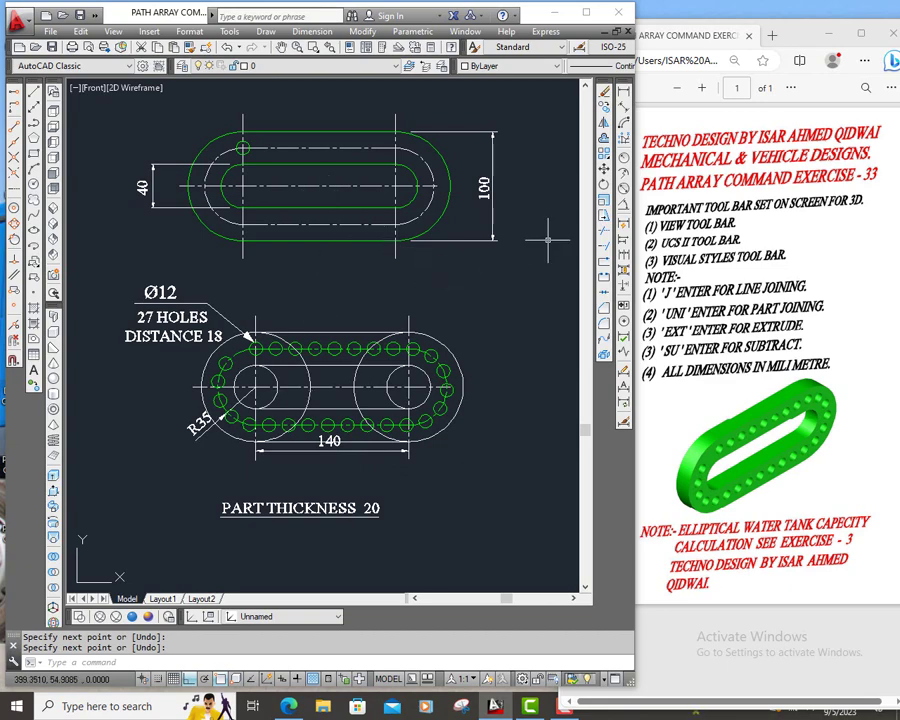
# Trim the inward-facing halves of the diameter 100 and diameter 40 circles to form the outer and inner slot outlines
pyautogui.write('tr')
pyautogui.press('Return')
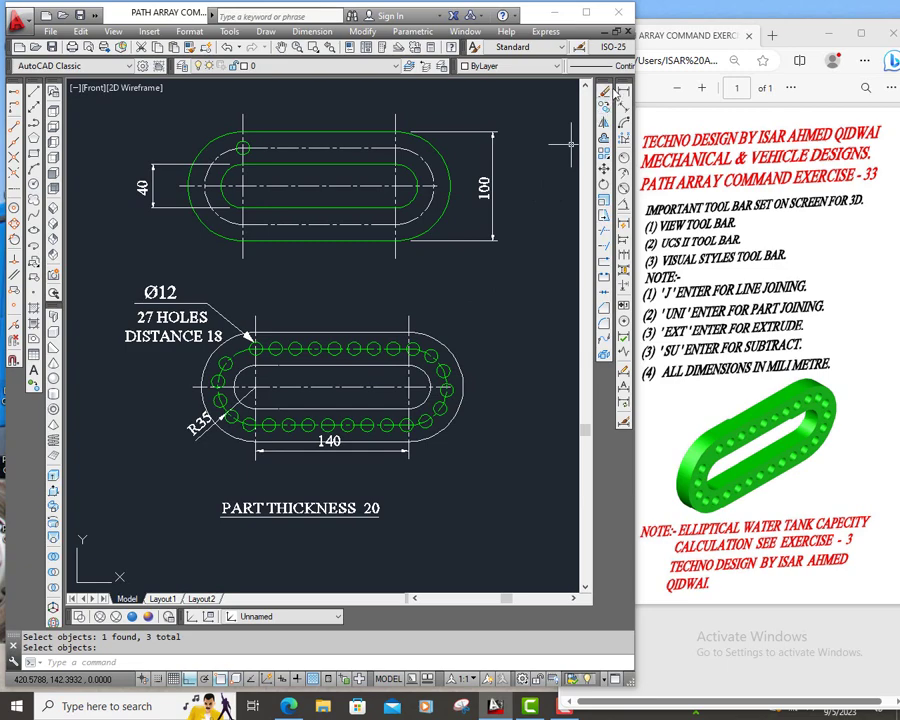
# Erase the upper reference view with its dimensions, plus the centrelines, dimensions and hole note around the lower view
pyautogui.click(605, 91)
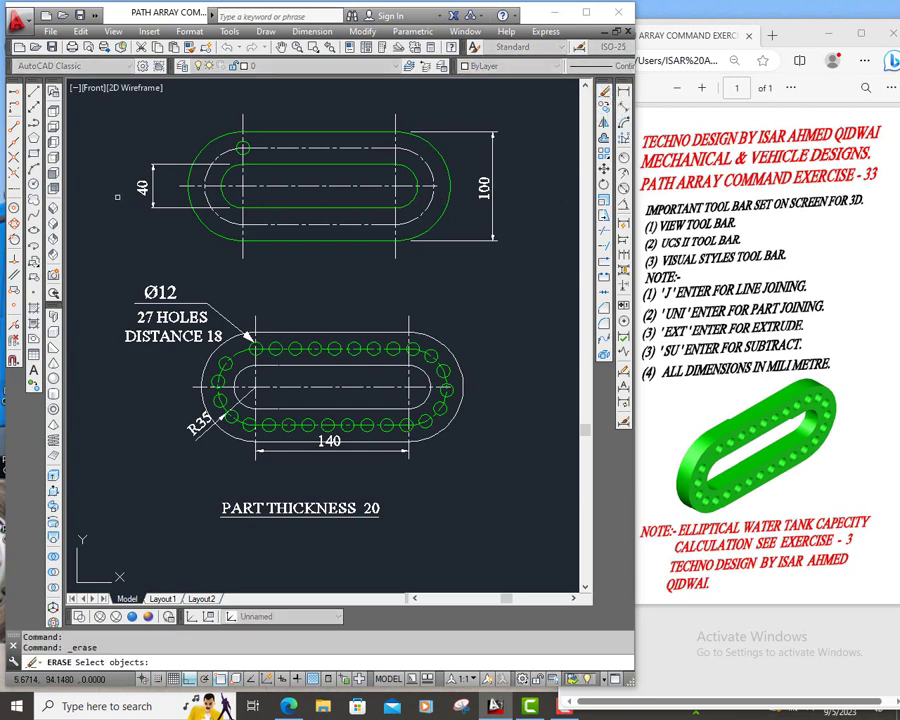
pyautogui.click(112, 103)
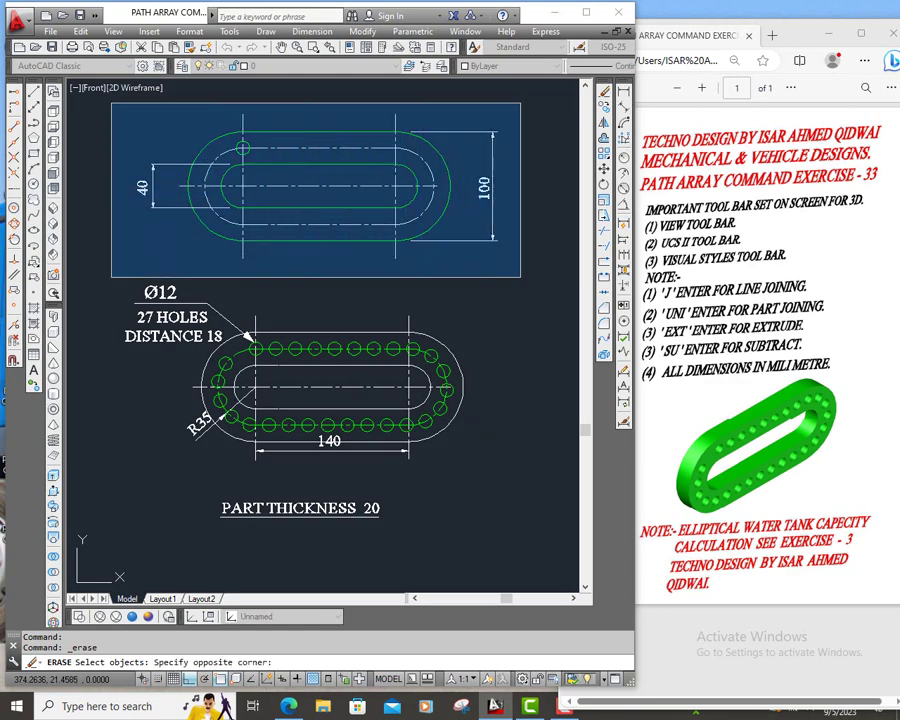
pyautogui.click(498, 275)
pyautogui.press('Return')
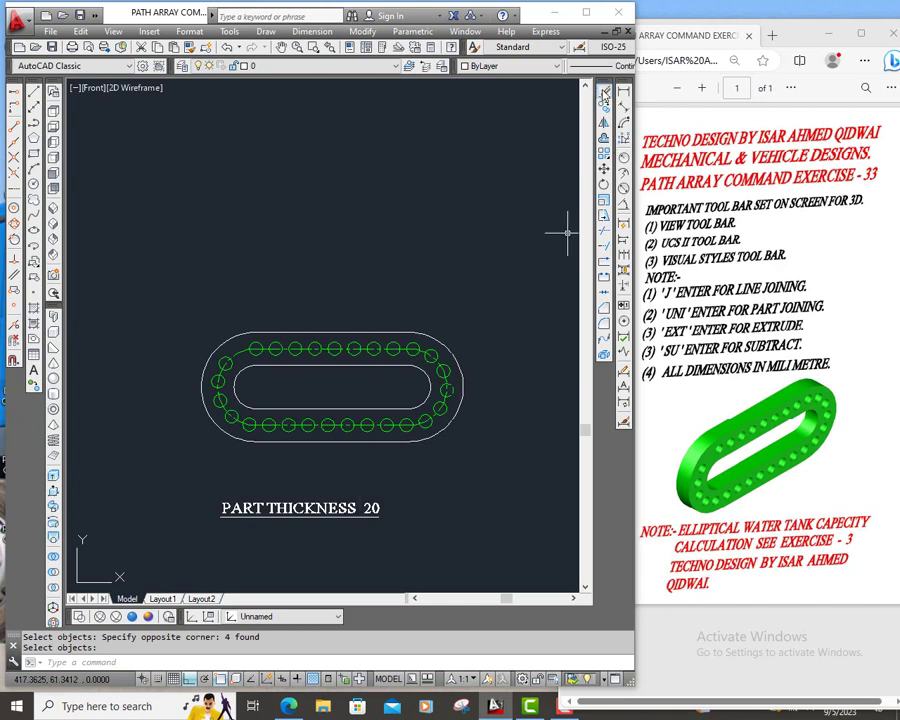
# Erase the underlined PART THICKNESS 20 note below the plate
pyautogui.click(604, 92)
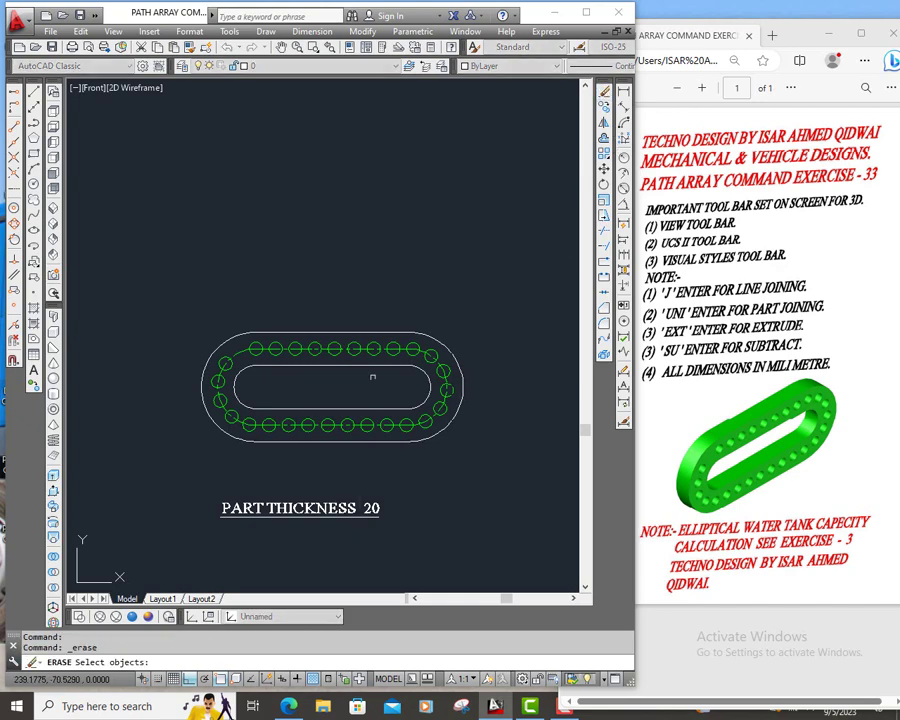
pyautogui.click(207, 491)
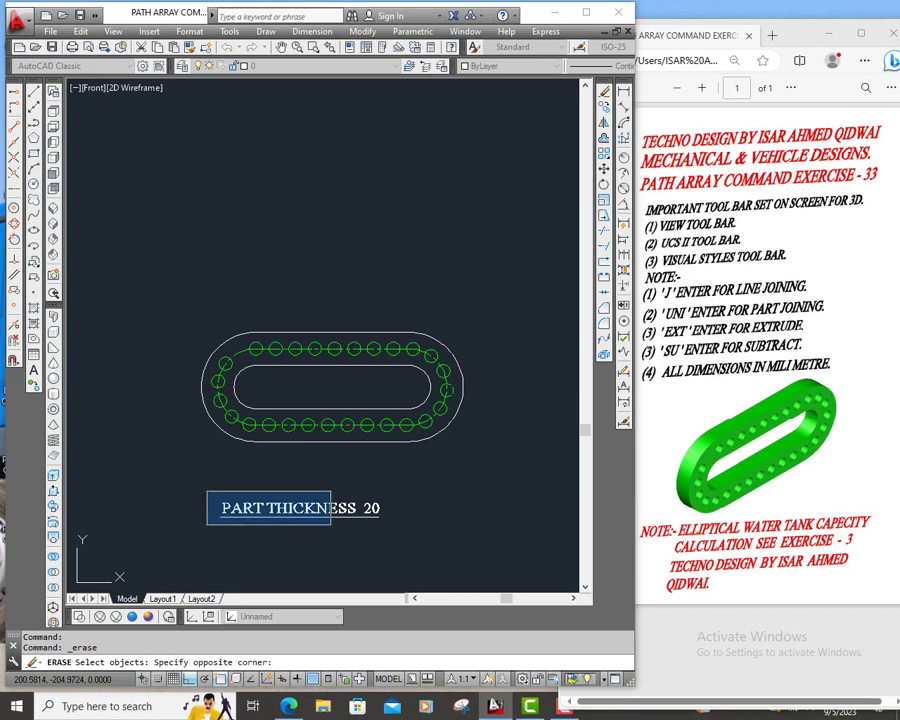
pyautogui.click(419, 537)
pyautogui.press('Return')
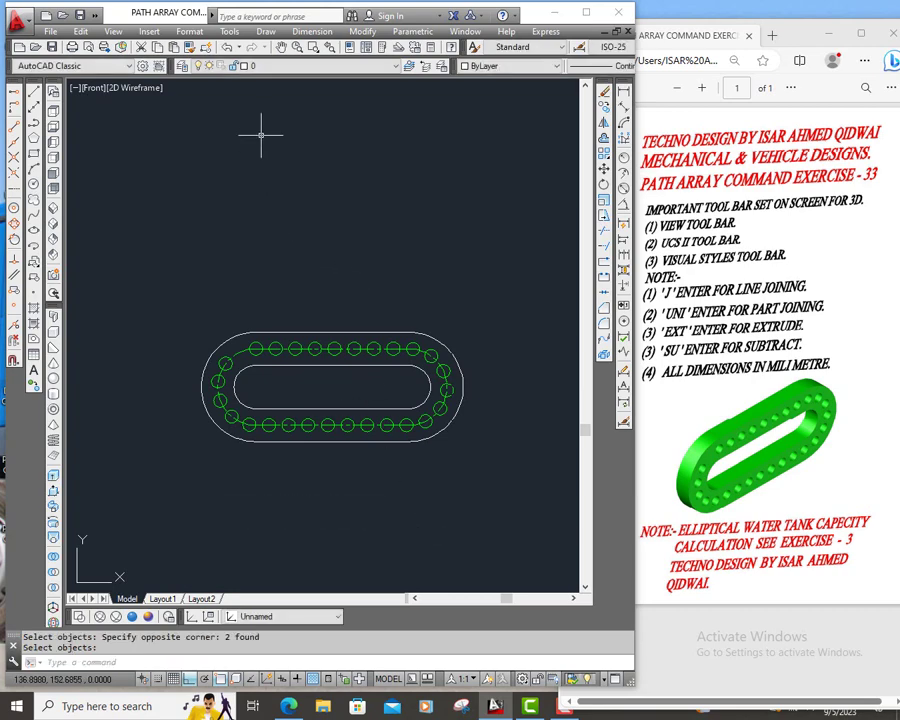
# Explode the path array of holes into individual circles
pyautogui.click(281, 48)
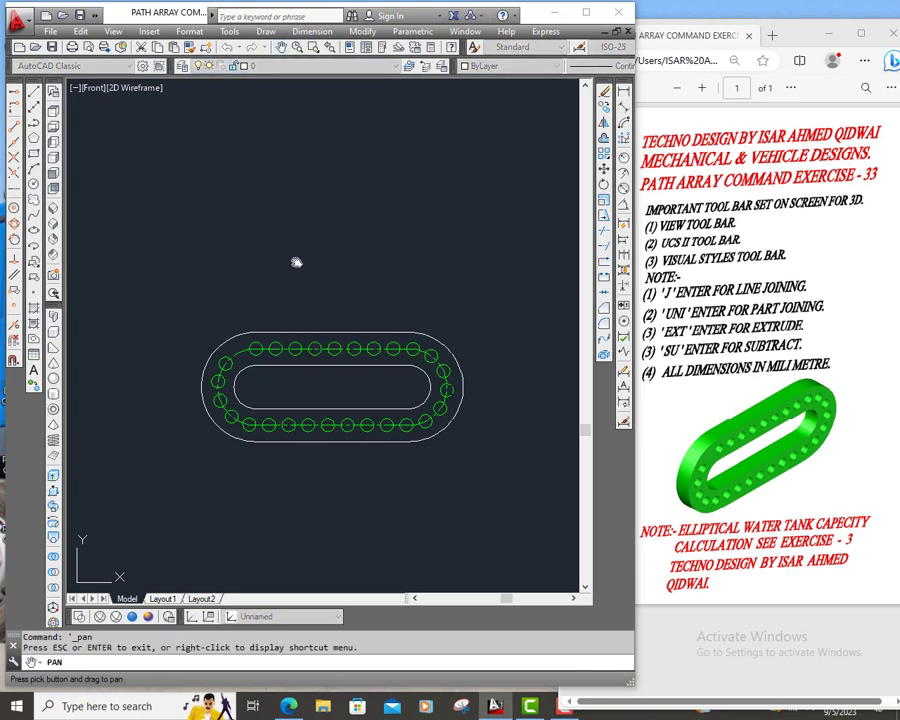
pyautogui.moveTo(296, 262); pyautogui.dragTo(291, 195)
pyautogui.rightClick(302, 202)
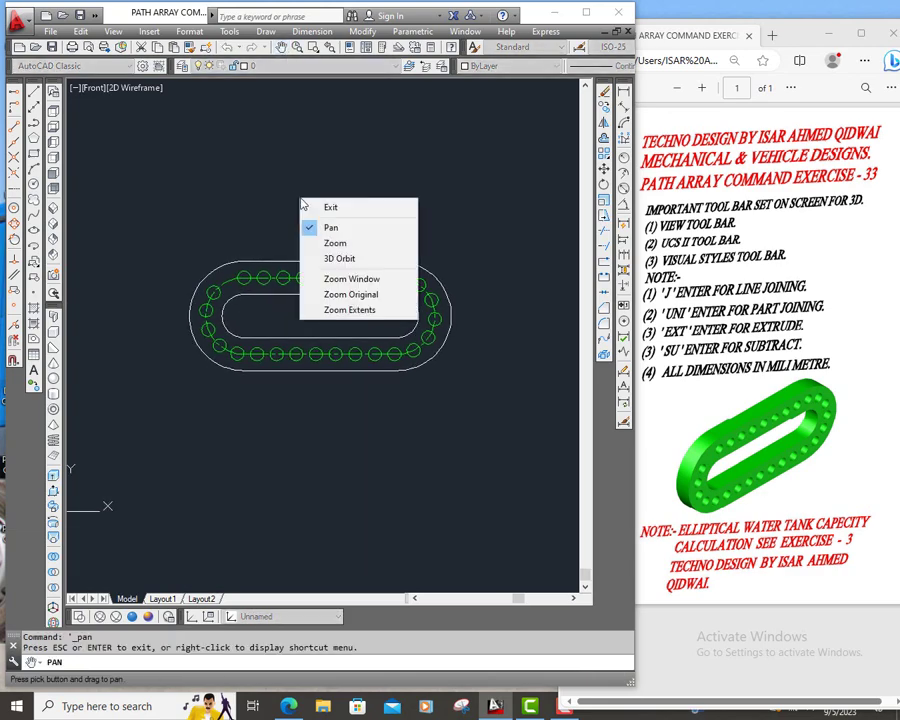
pyautogui.click(307, 207)
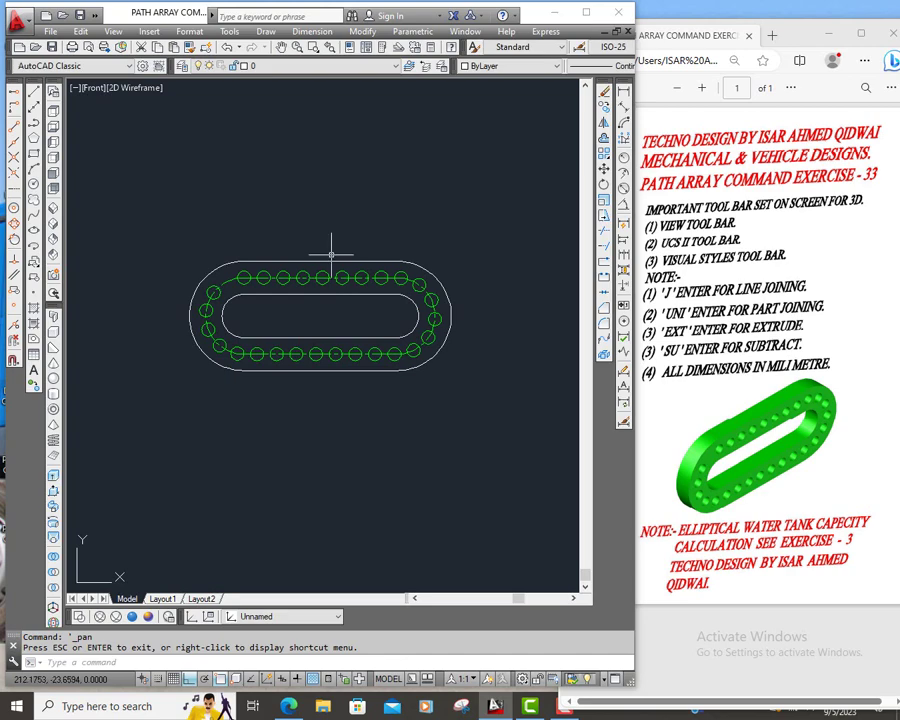
pyautogui.click(313, 350)
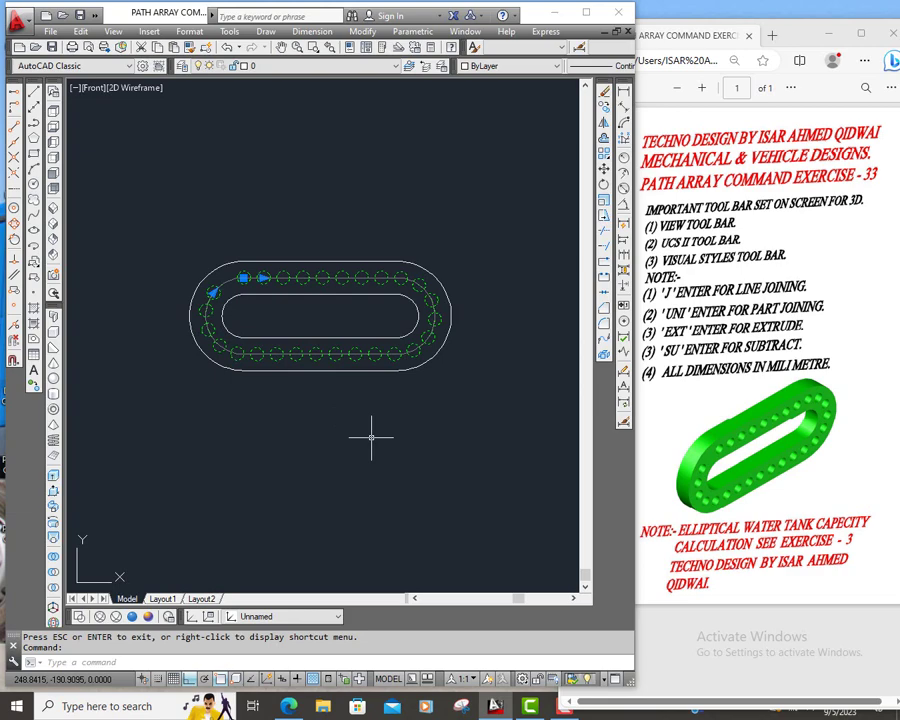
pyautogui.press('Escape')
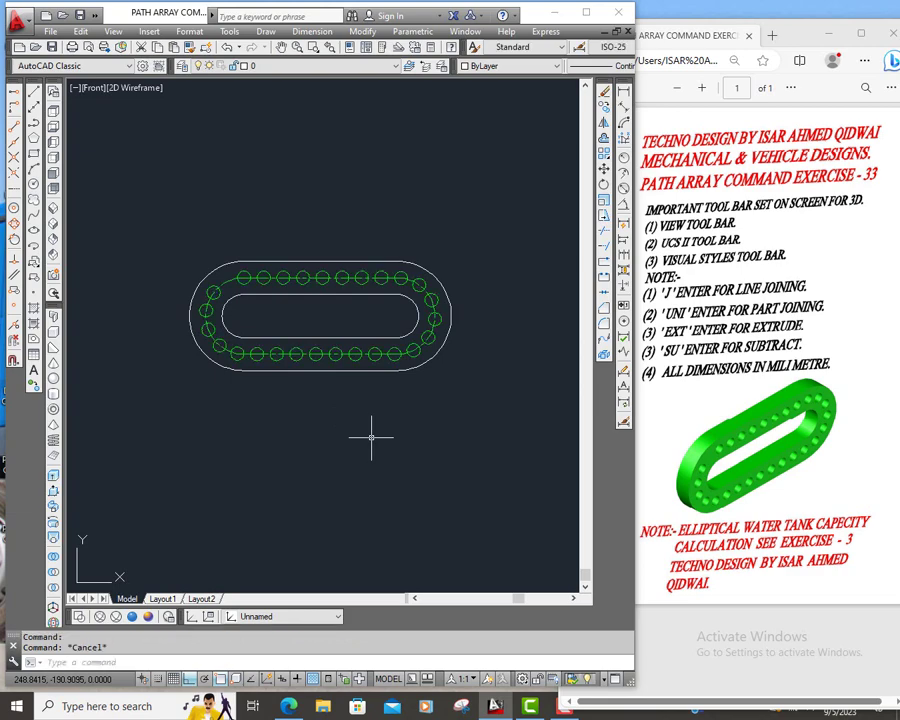
pyautogui.click(603, 356)
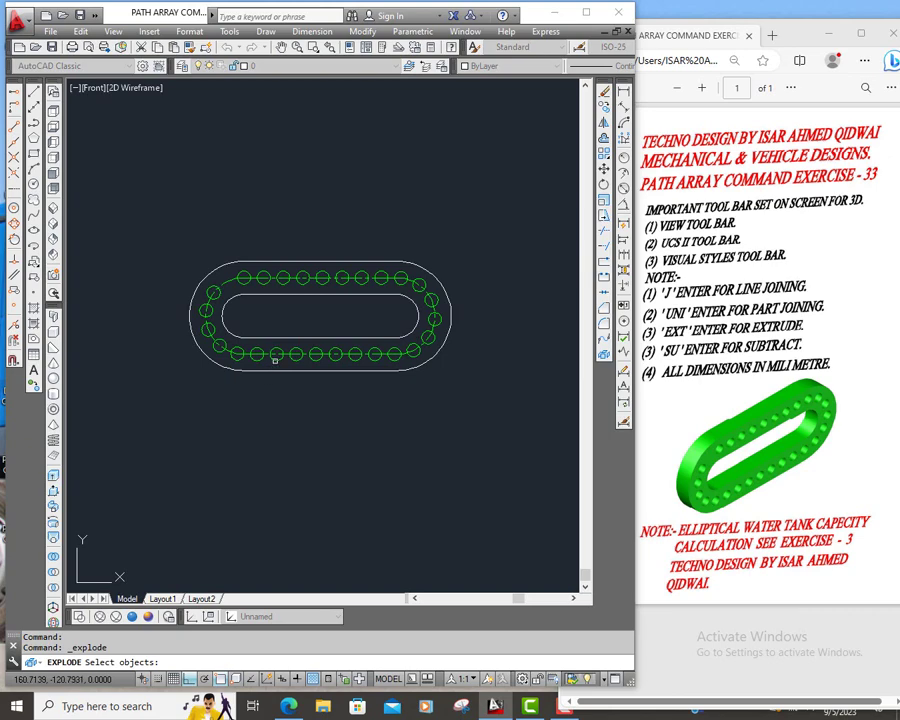
pyautogui.click(275, 362)
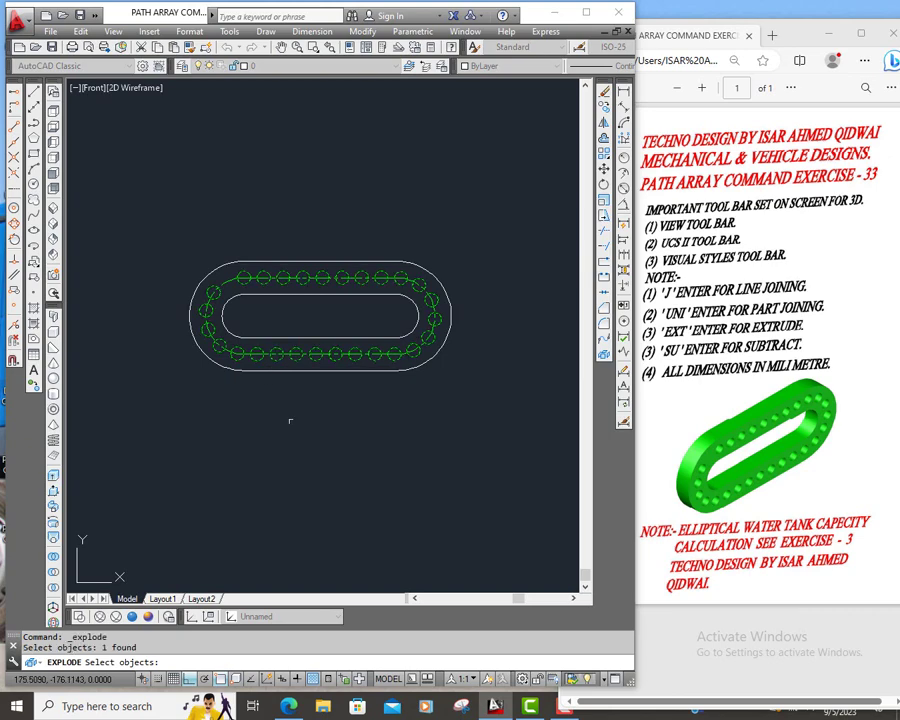
pyautogui.press('Return')
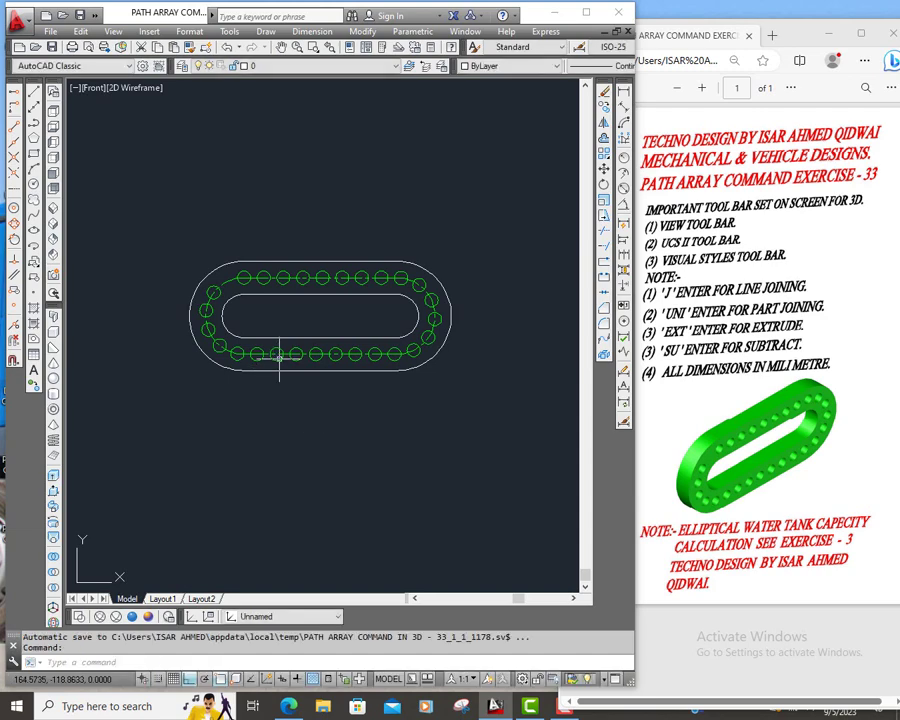
# Check how one hole circle and the lower straight line of the outer outline are selected, leaving both deselected
pyautogui.click(278, 357)
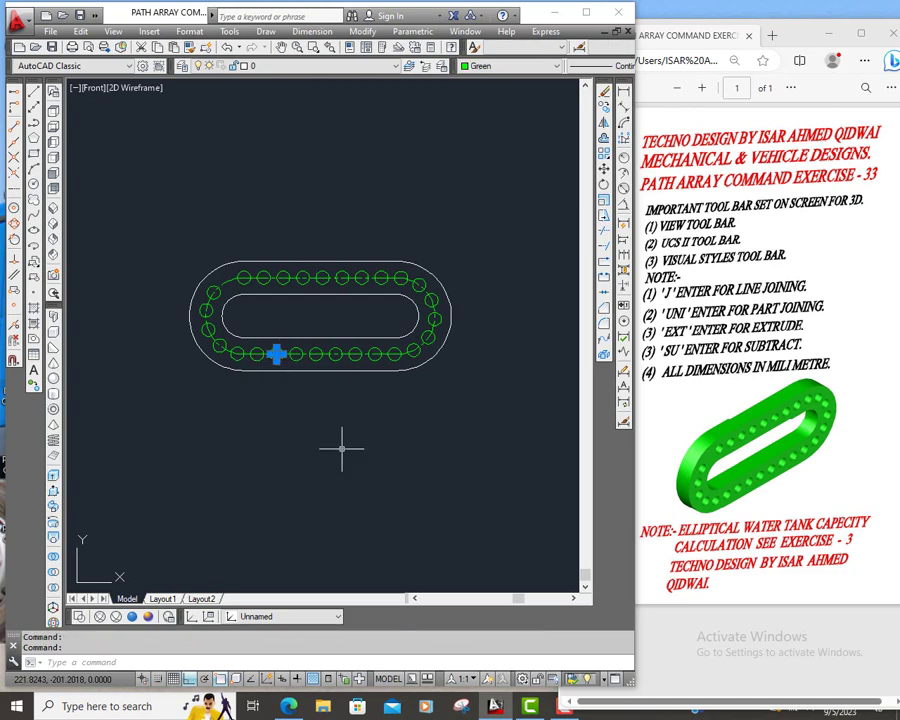
pyautogui.press('Escape')
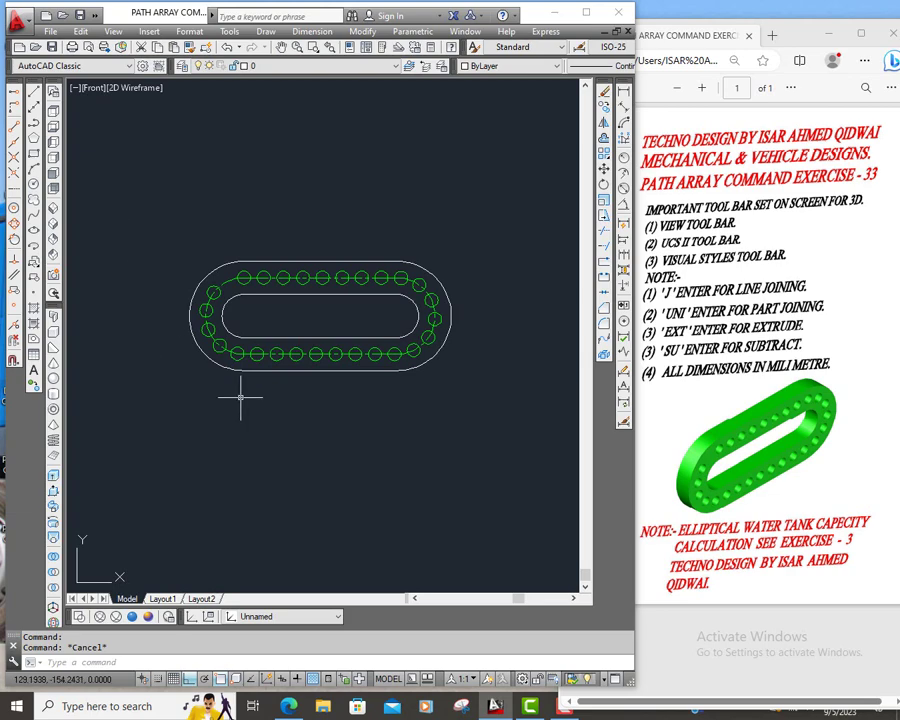
pyautogui.click(285, 371)
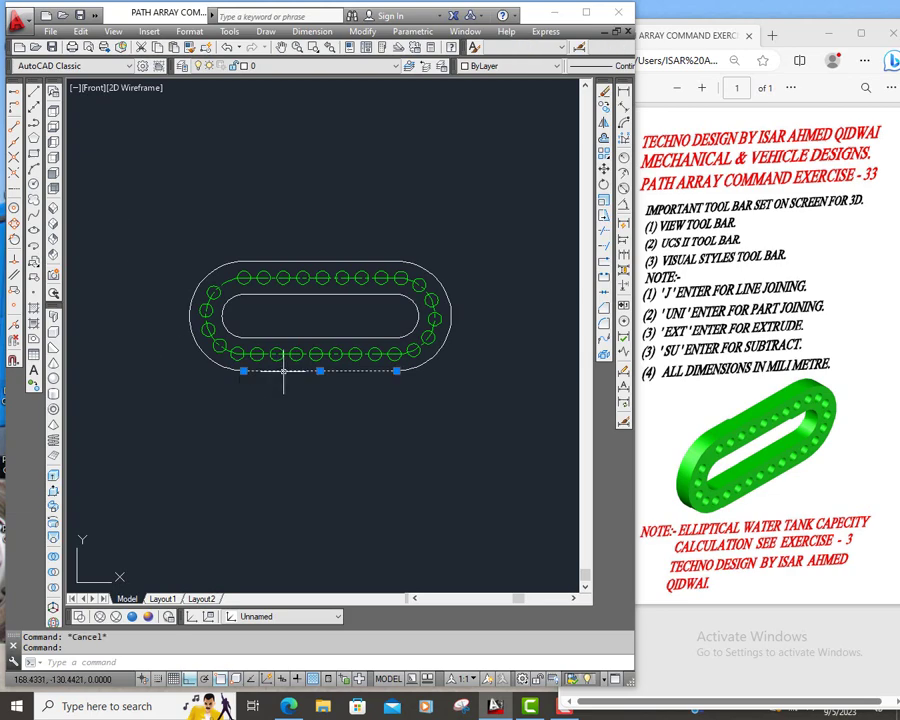
pyautogui.press('Escape')
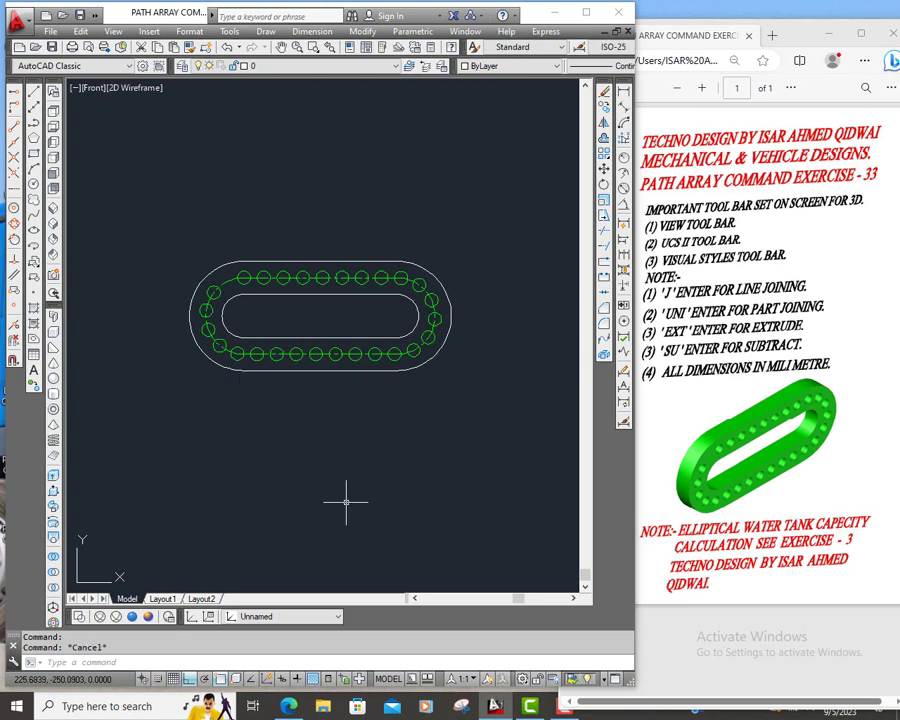
# Join the lines and arcs of the outer and inner slot outlines into two closed polylines
pyautogui.click(338, 664)
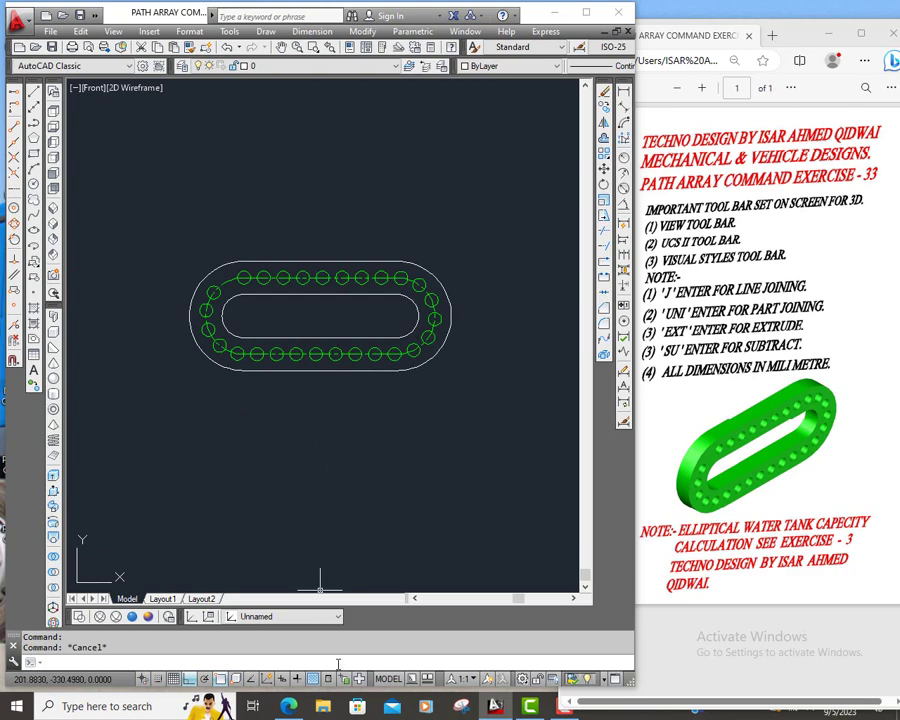
pyautogui.write('J')
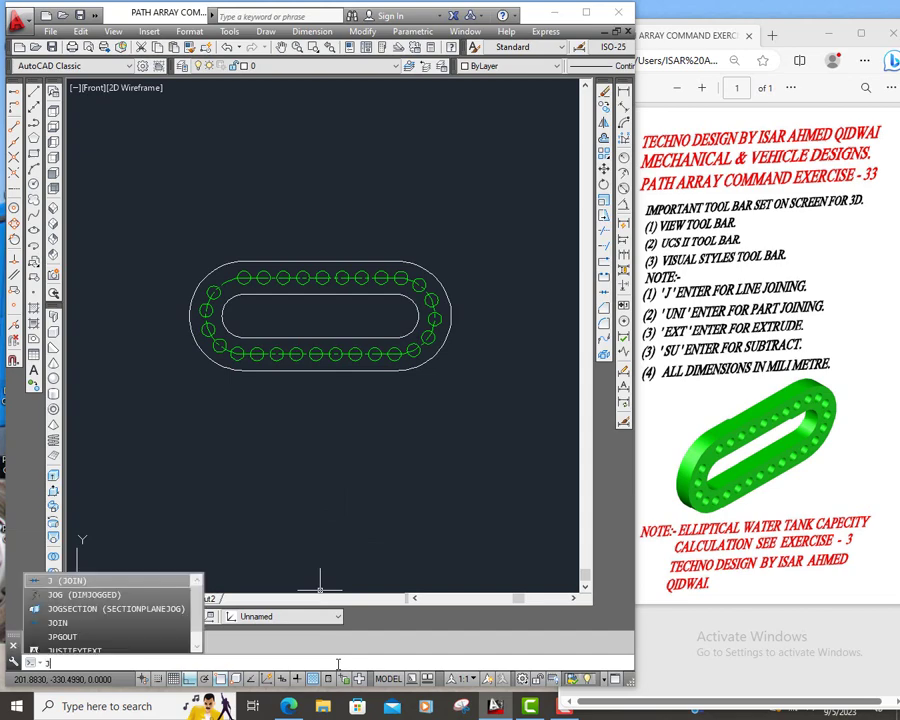
pyautogui.press('Return')
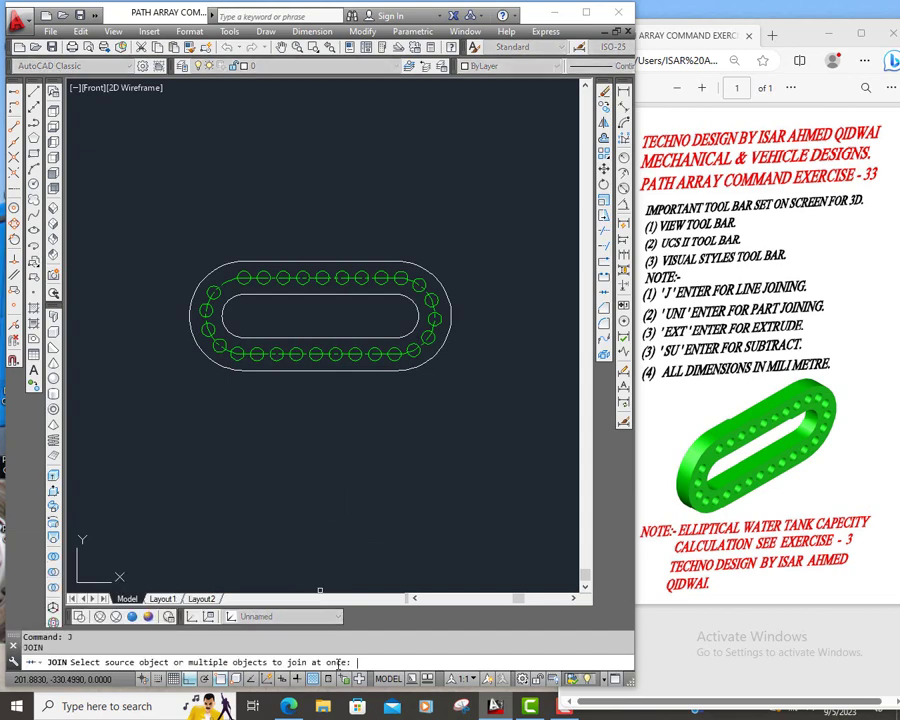
pyautogui.click(285, 370)
pyautogui.click(208, 355)
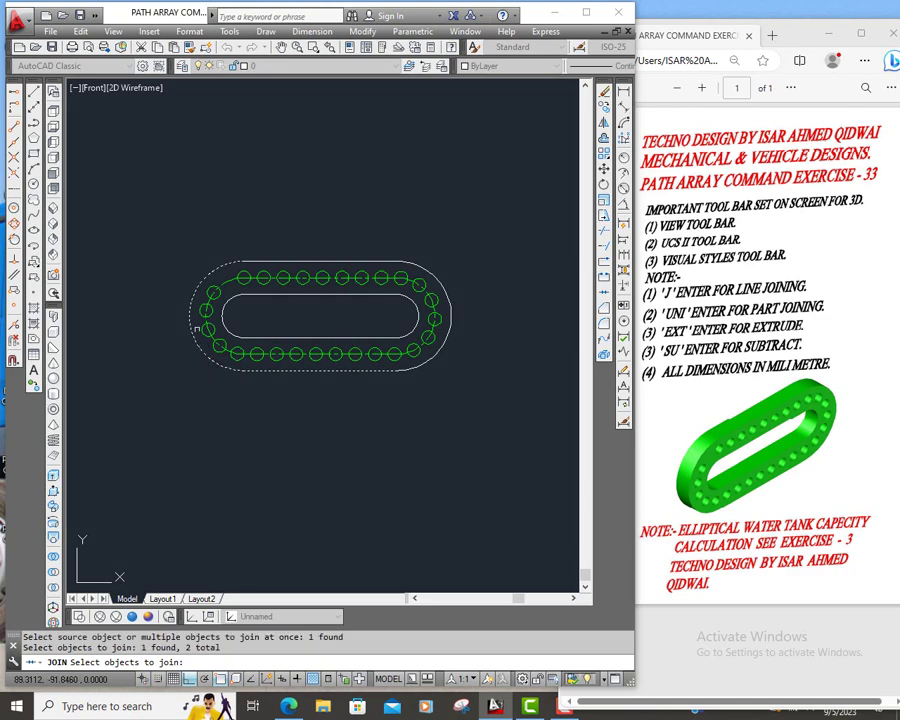
pyautogui.click(280, 262)
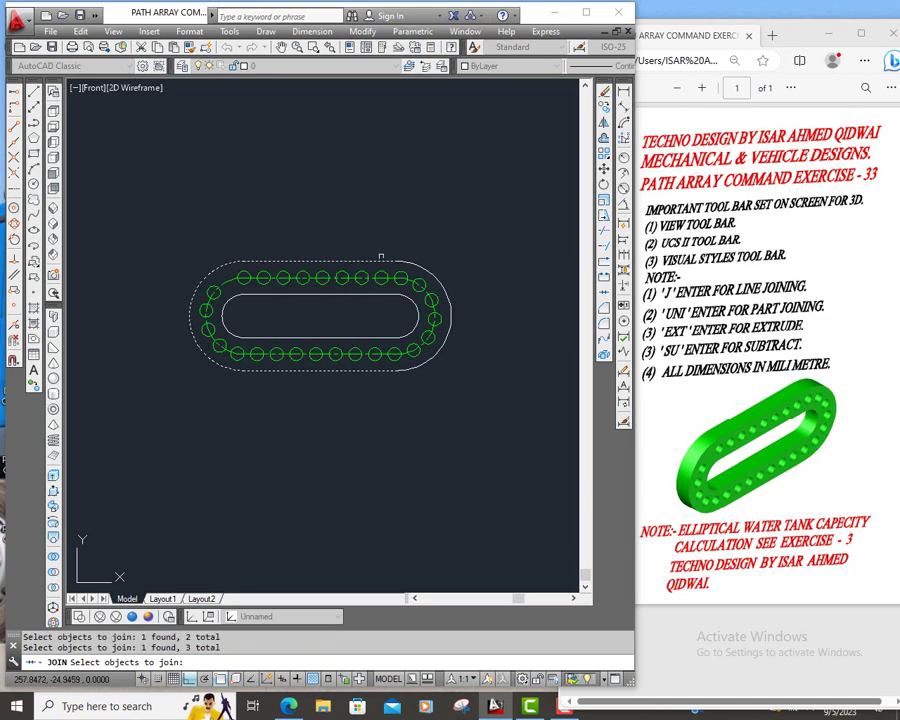
pyautogui.click(425, 268)
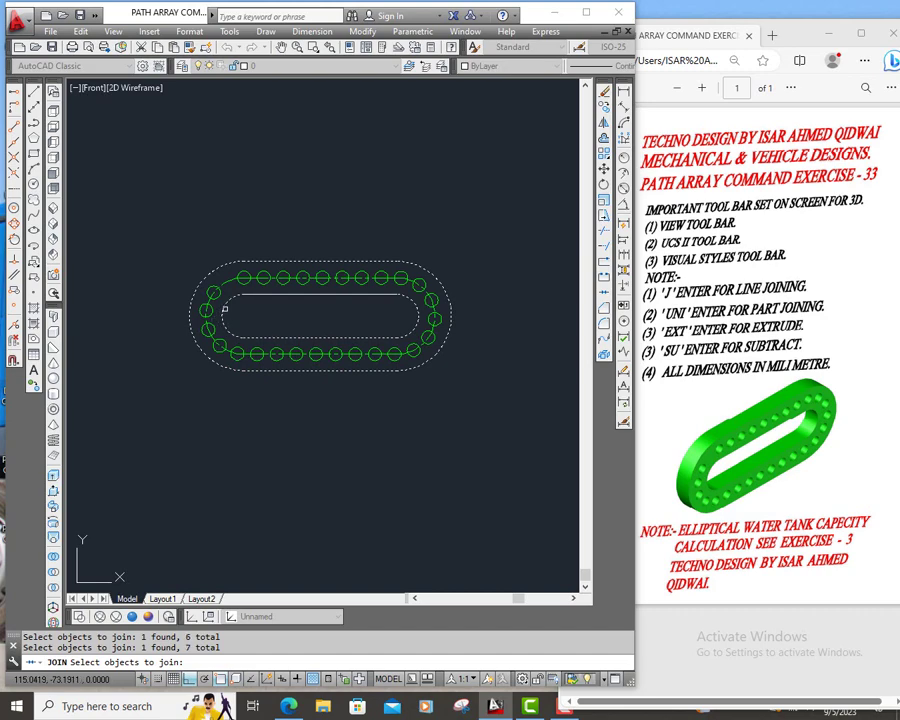
pyautogui.click(288, 294)
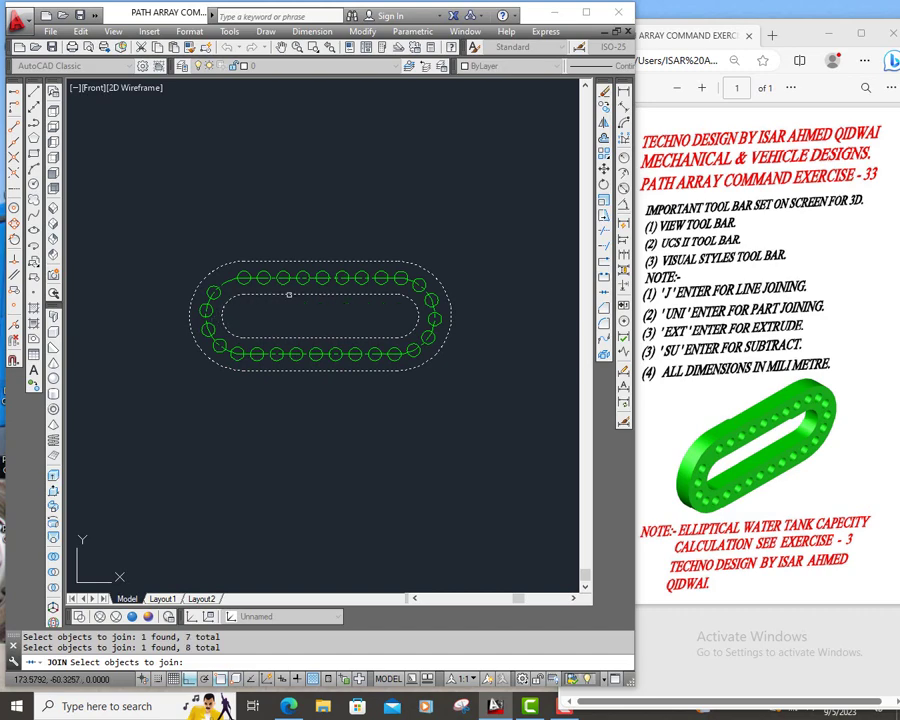
pyautogui.press('Return')
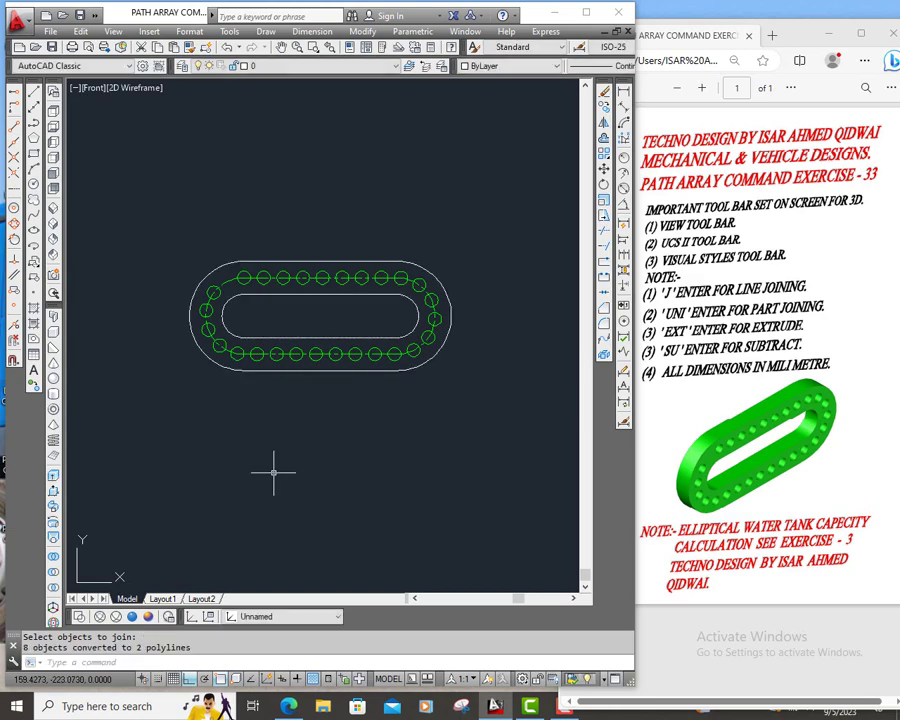
# Check that the outer outline, inner outline and green hole path each select as a single object, leaving all deselected
pyautogui.click(327, 371)
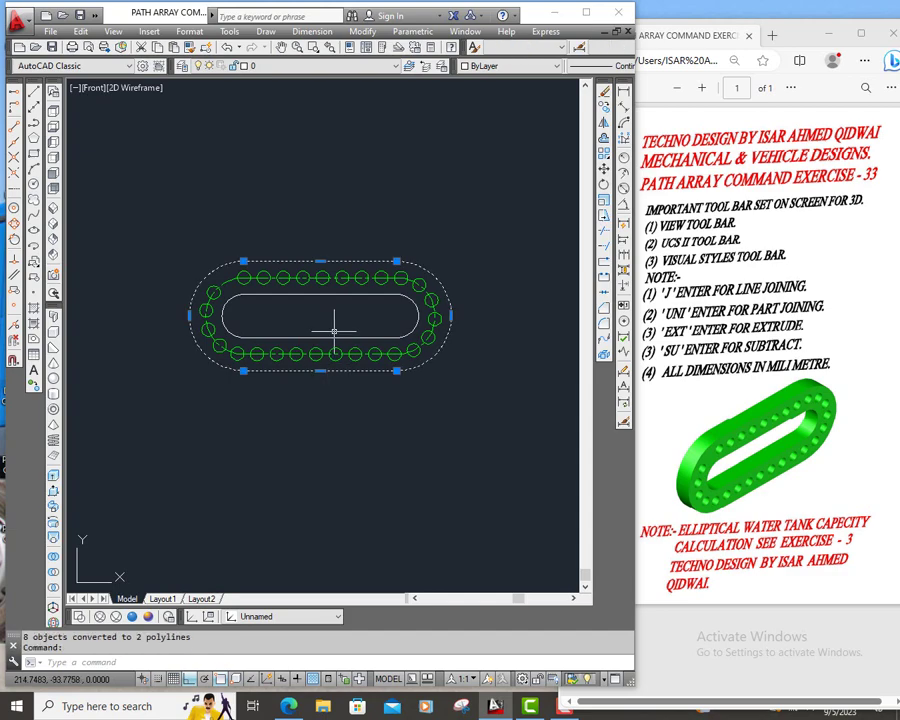
pyautogui.click(335, 337)
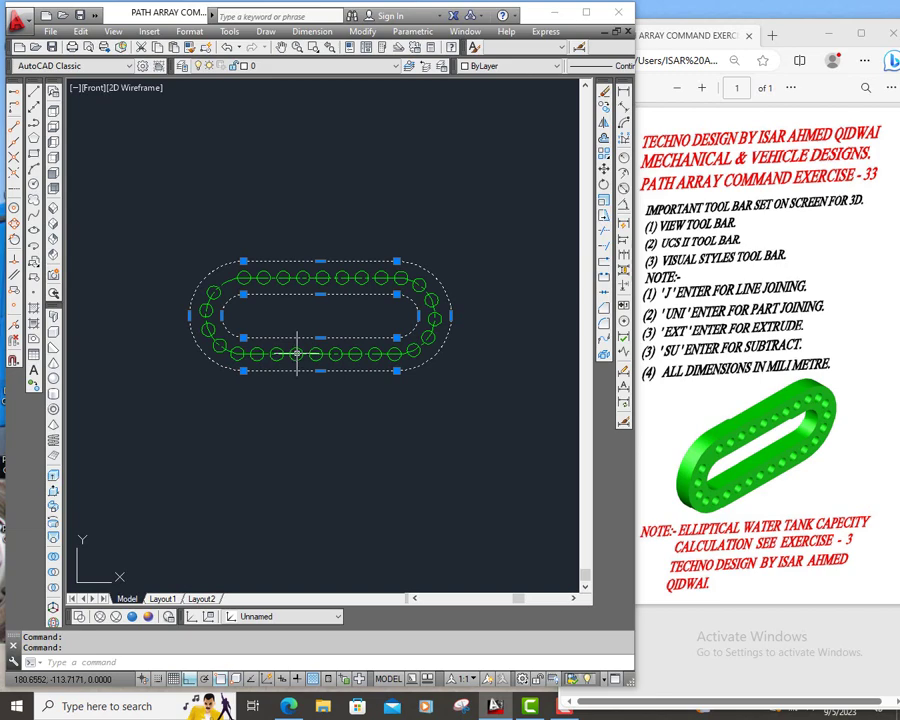
pyautogui.click(295, 353)
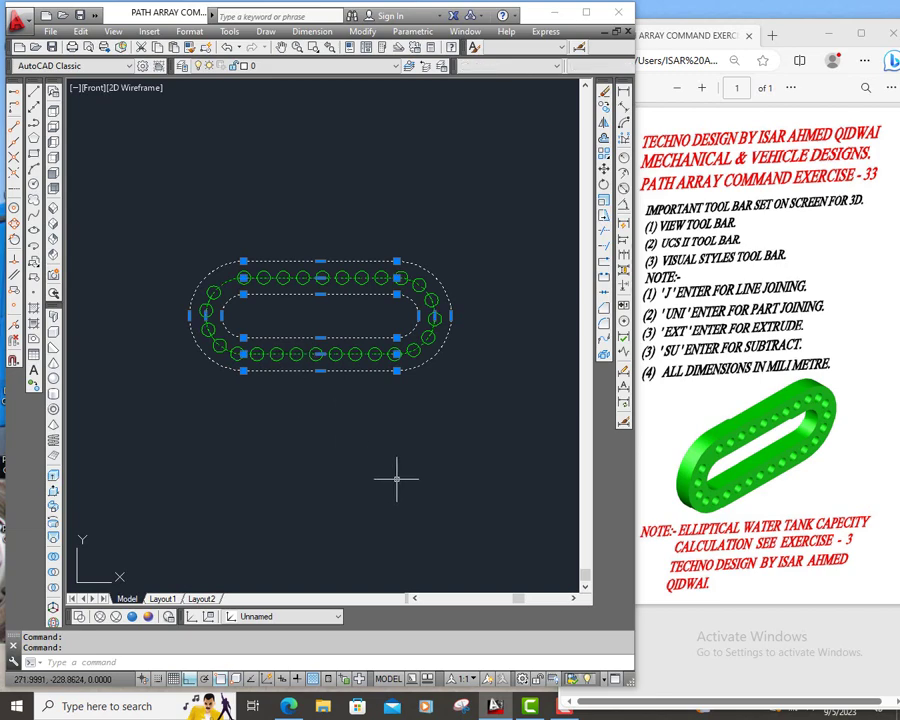
pyautogui.press('Escape')
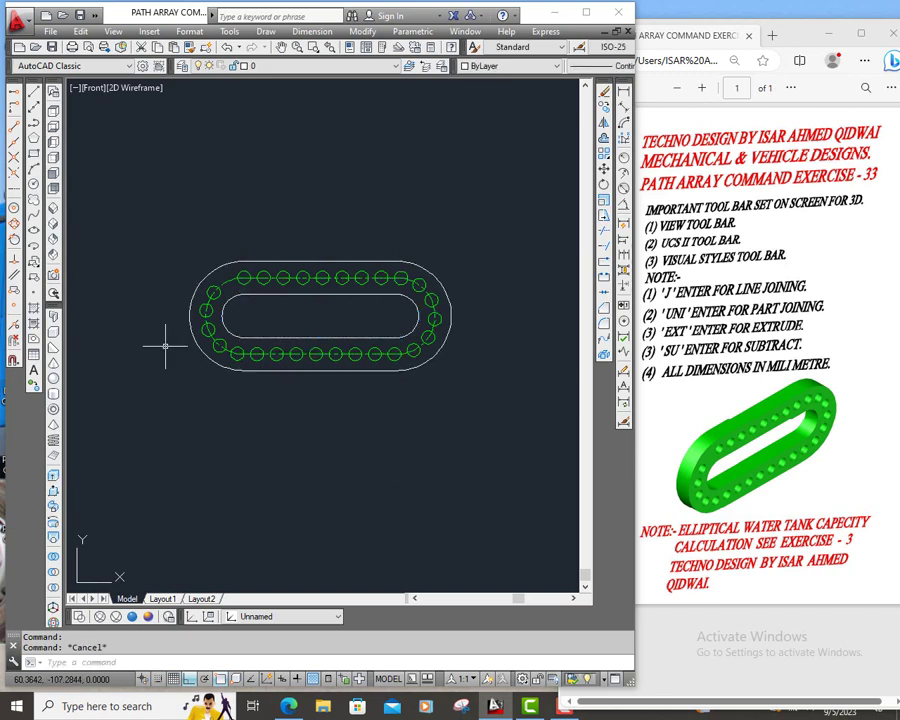
# Switch to the SW Isometric view and zoom out so the whole plate profile has free space around it
pyautogui.click(56, 212)
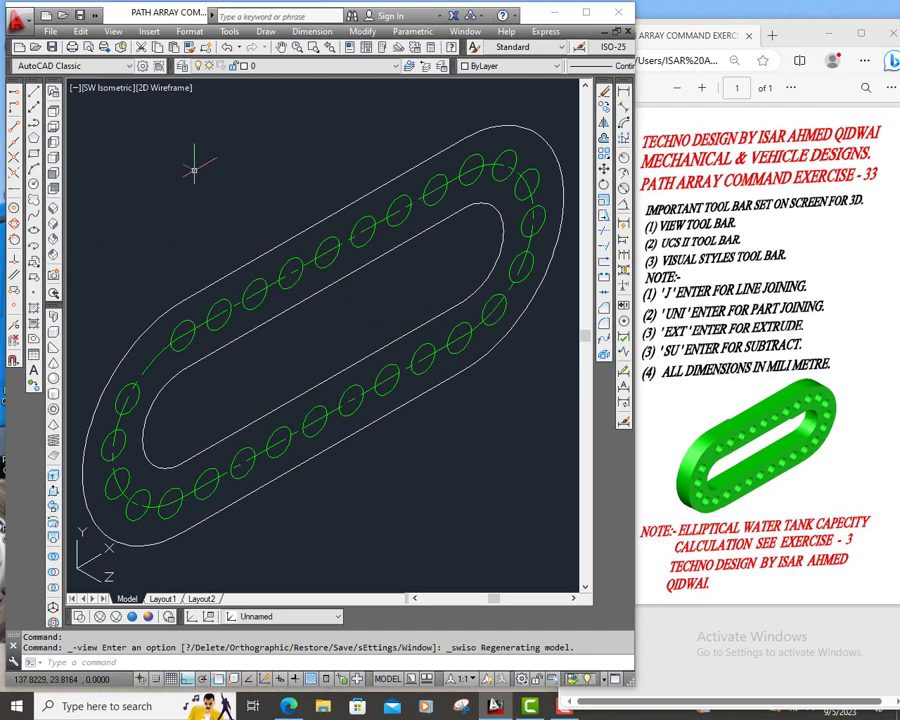
pyautogui.click(297, 50)
pyautogui.moveTo(268, 150)
pyautogui.mouseDown()
pyautogui.moveTo(270, 244)
pyautogui.moveTo(262, 203)
pyautogui.mouseUp()
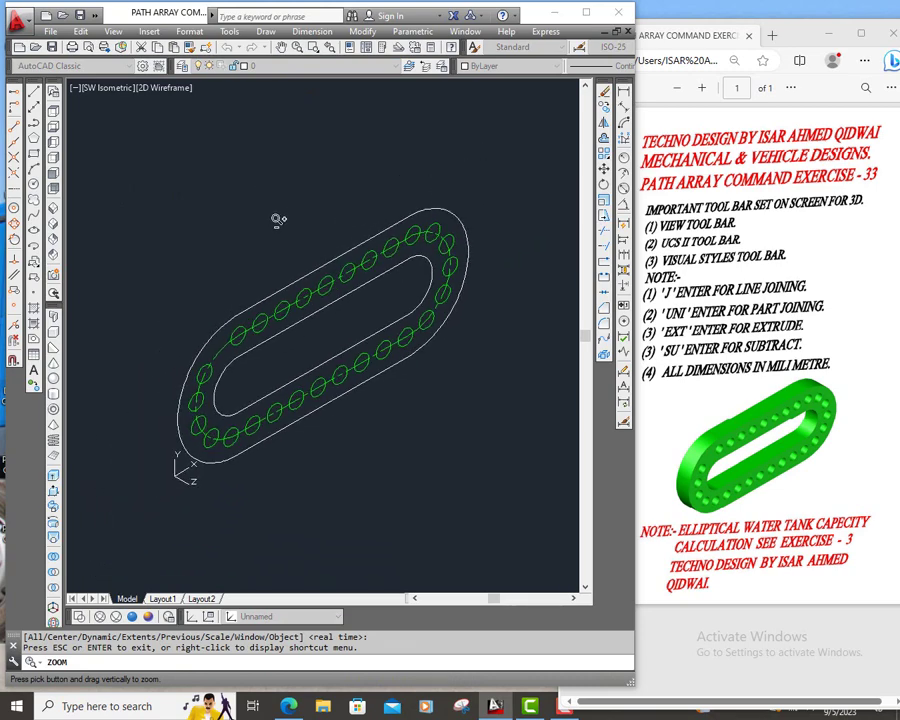
pyautogui.rightClick(276, 276)
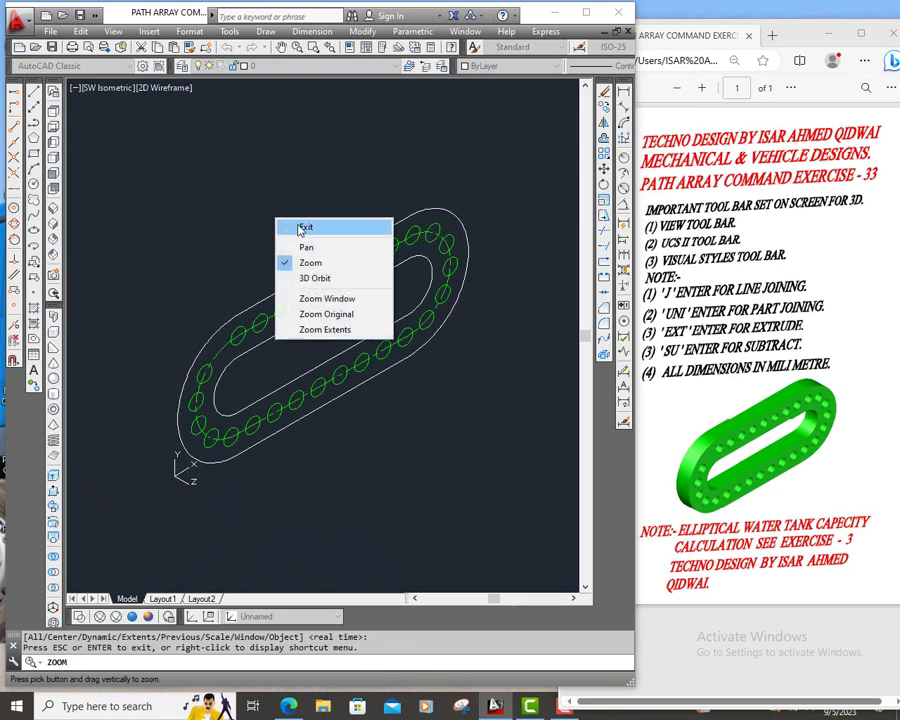
pyautogui.click(301, 282)
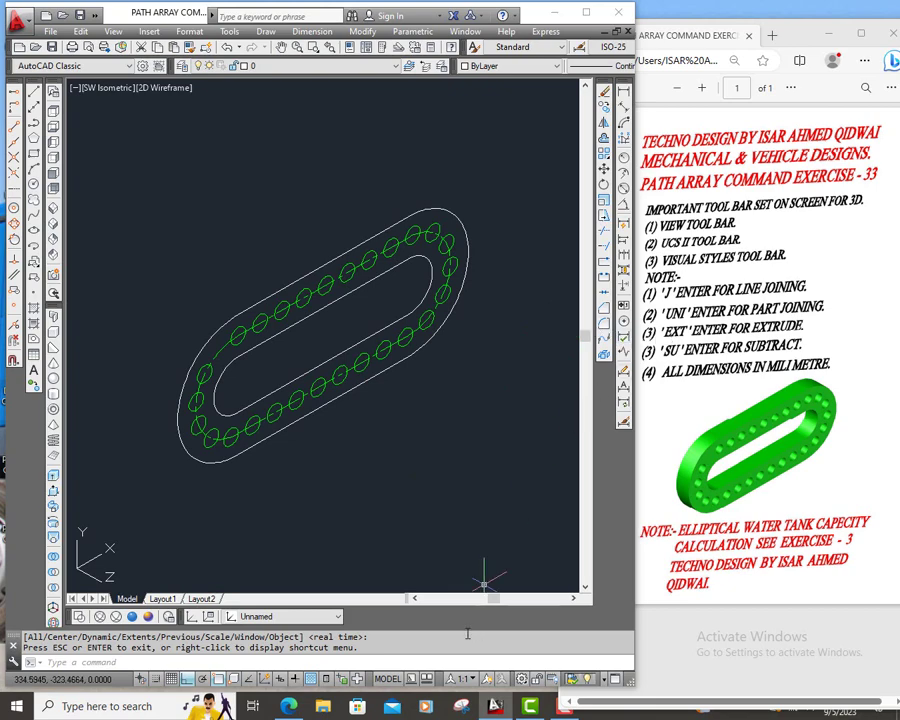
# Extrude the outer and inner outlines together with the green hole path and all hole circles to a height of 20 mm
pyautogui.click(453, 662)
pyautogui.write('ex')
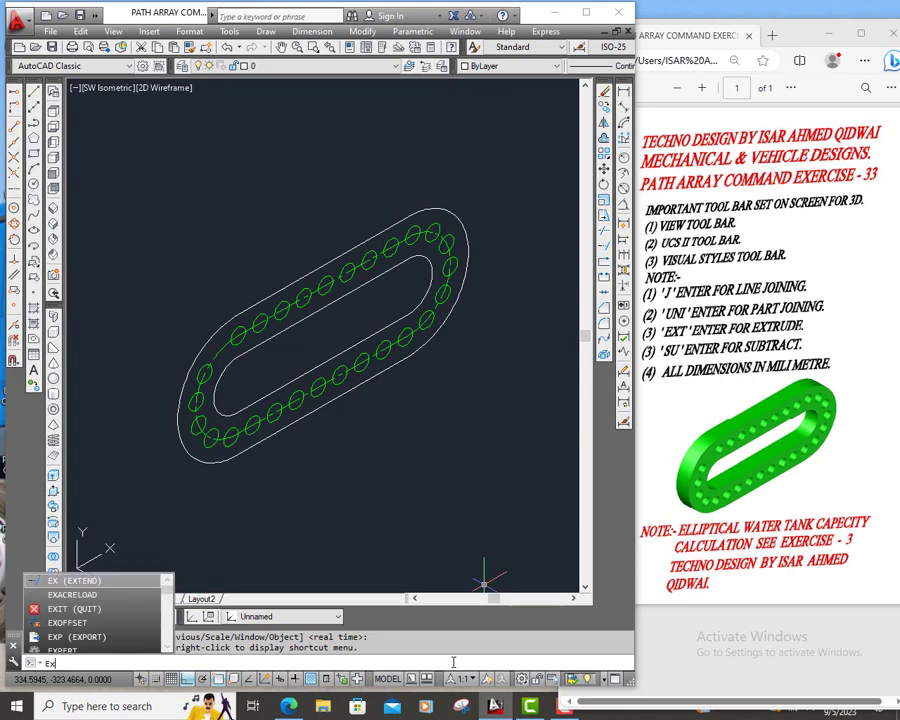
pyautogui.write('t')
pyautogui.press('Return')
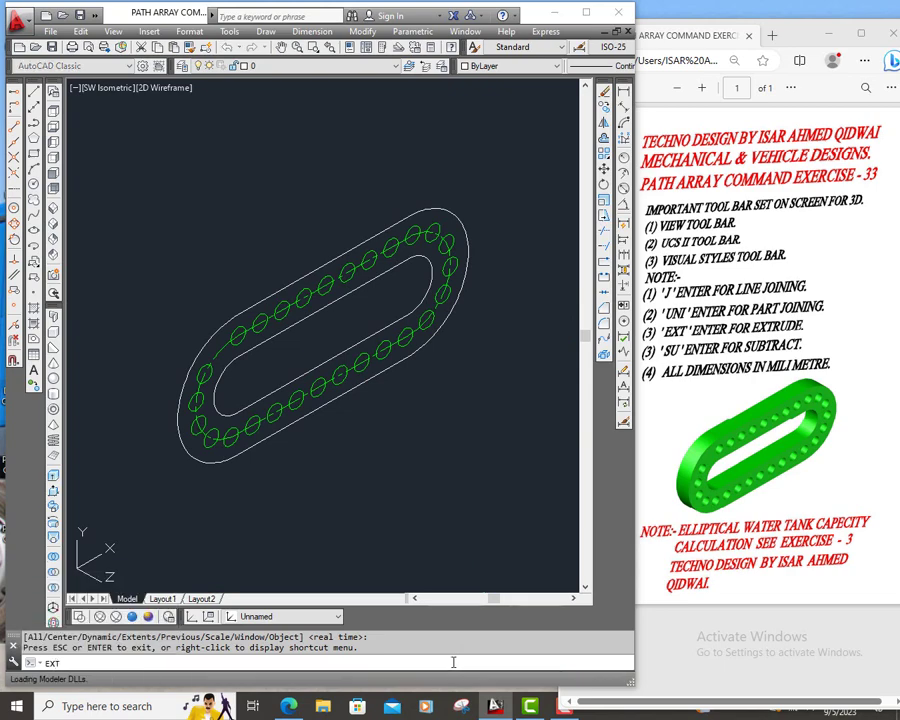
pyautogui.click(282, 429)
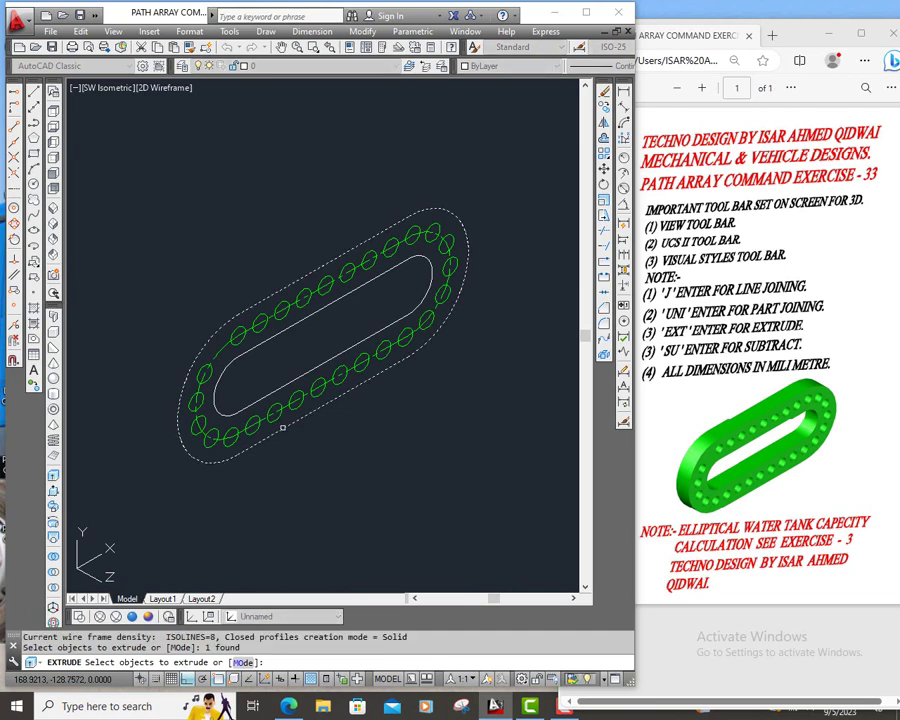
pyautogui.click(291, 379)
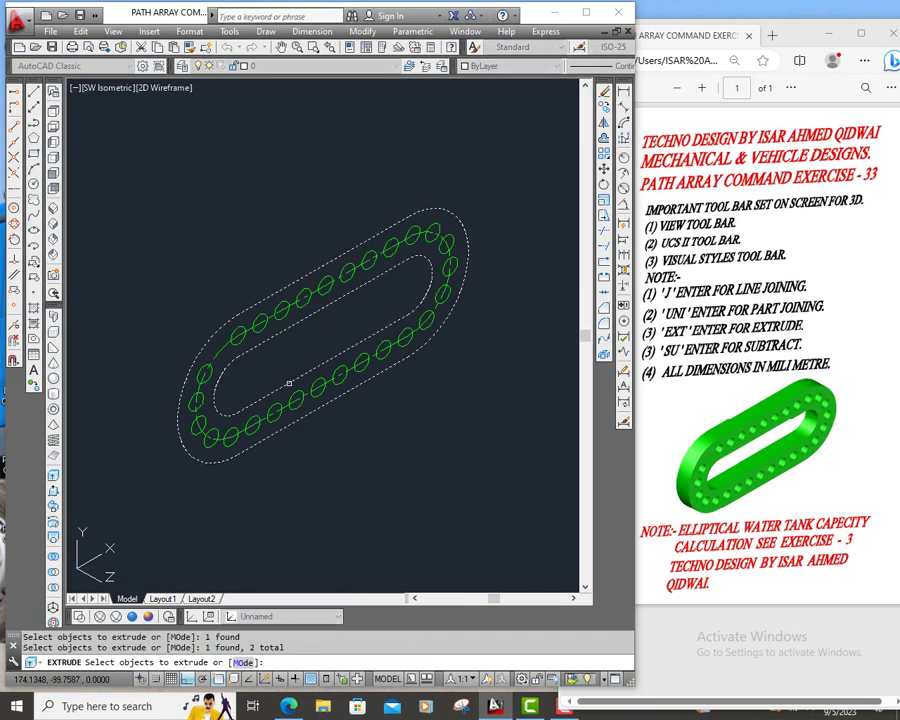
pyautogui.click(157, 209)
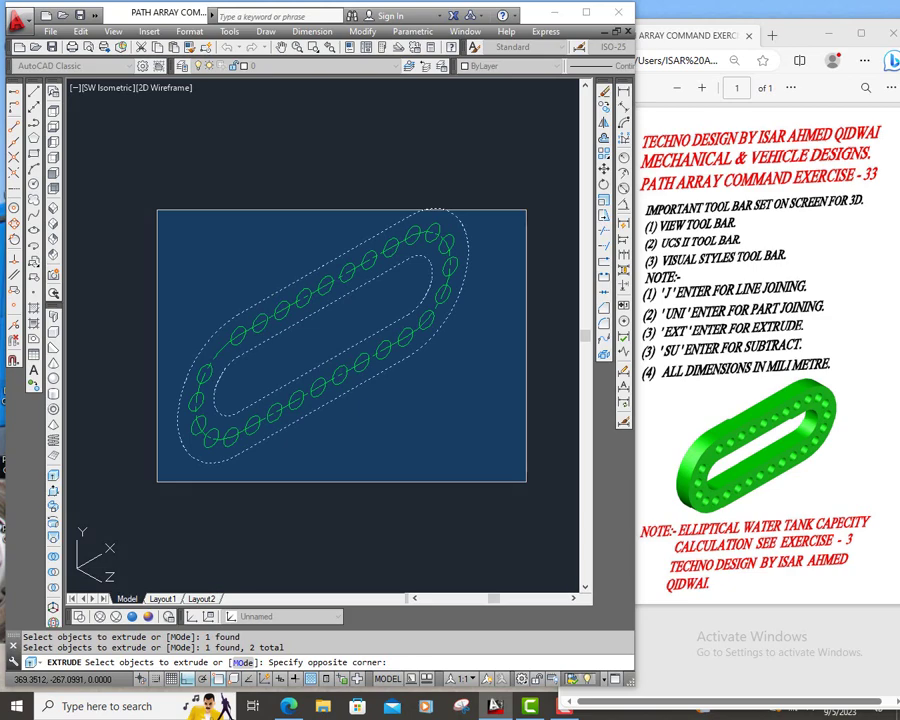
pyautogui.press('Escape')
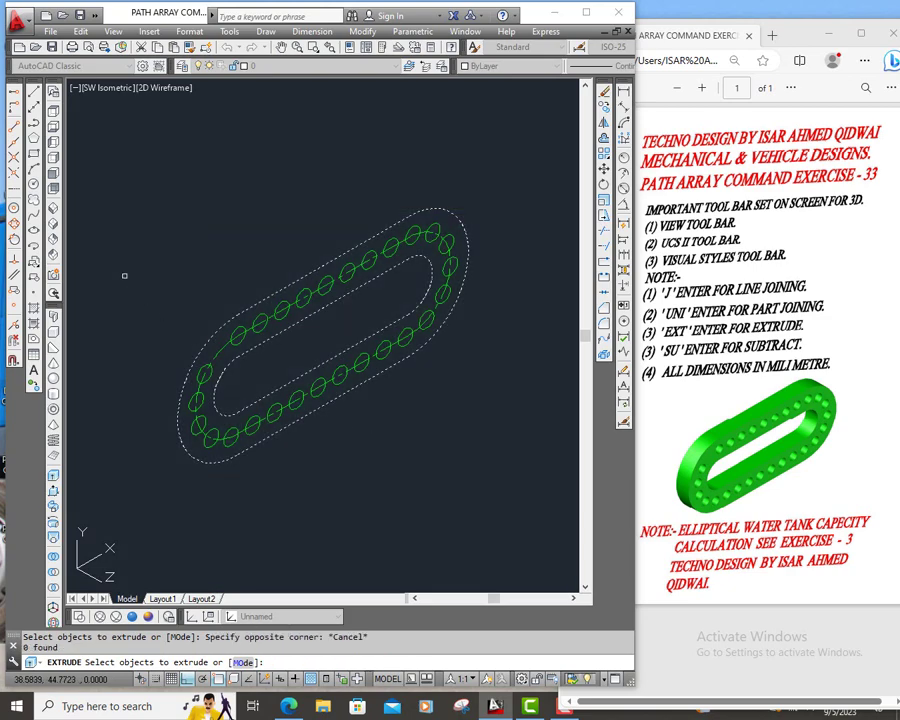
pyautogui.click(134, 209)
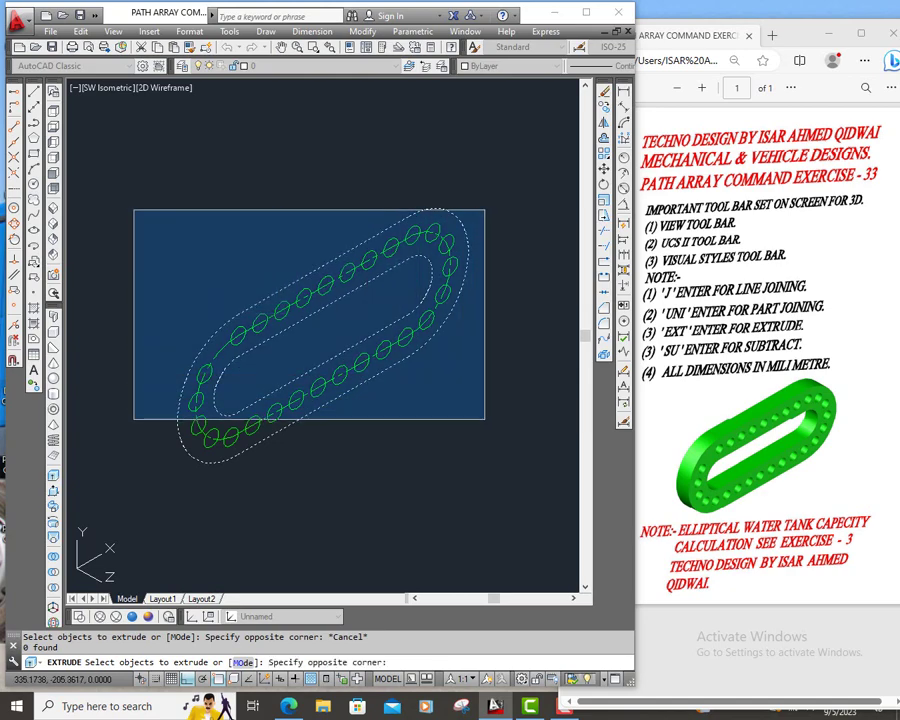
pyautogui.press('Escape')
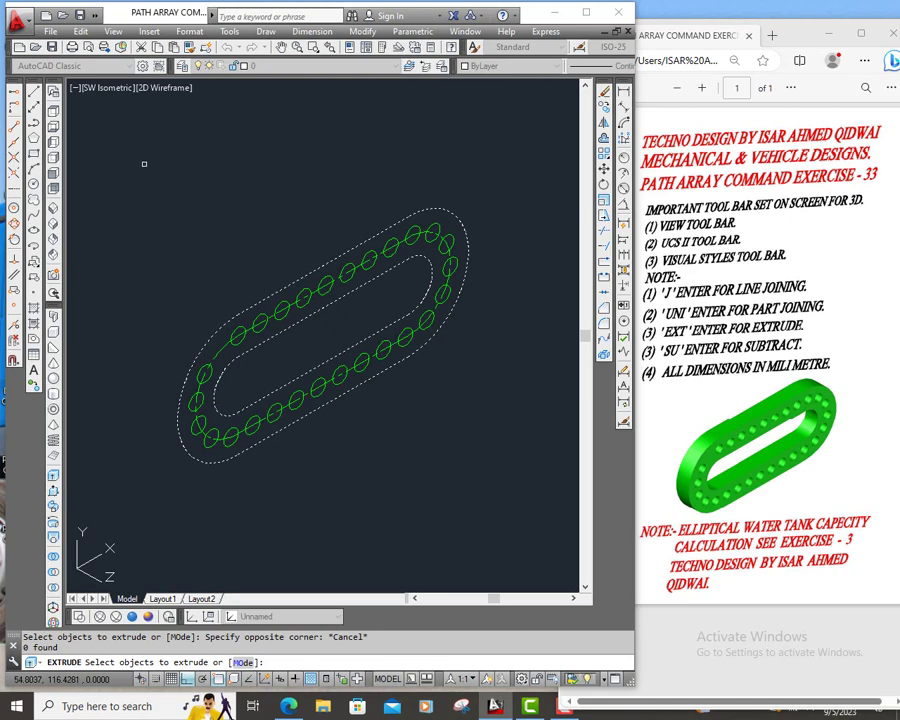
pyautogui.click(144, 164)
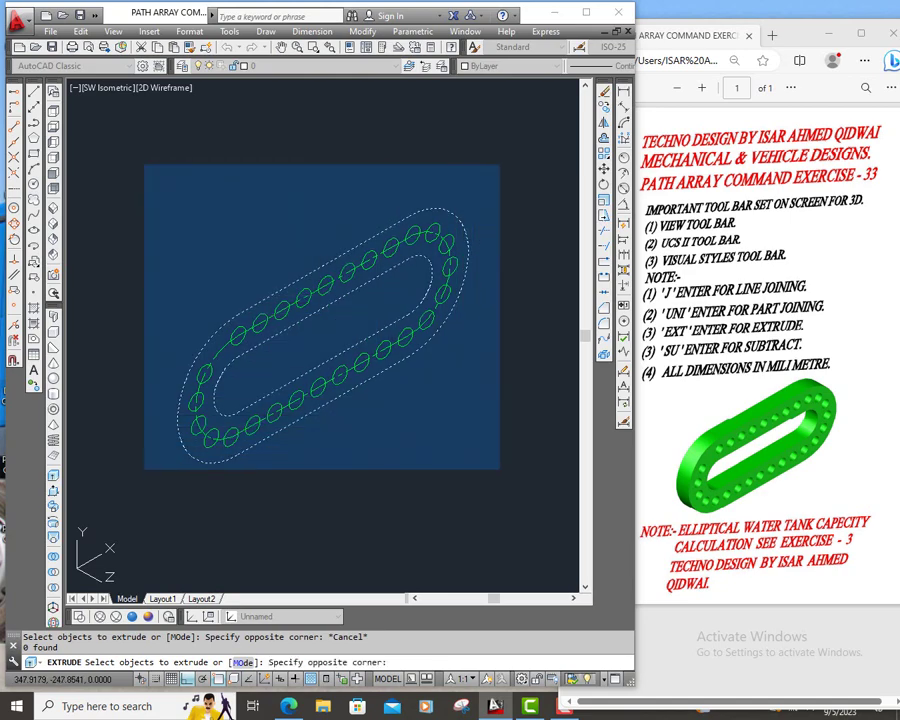
pyautogui.click(500, 469)
pyautogui.rightClick(500, 488)
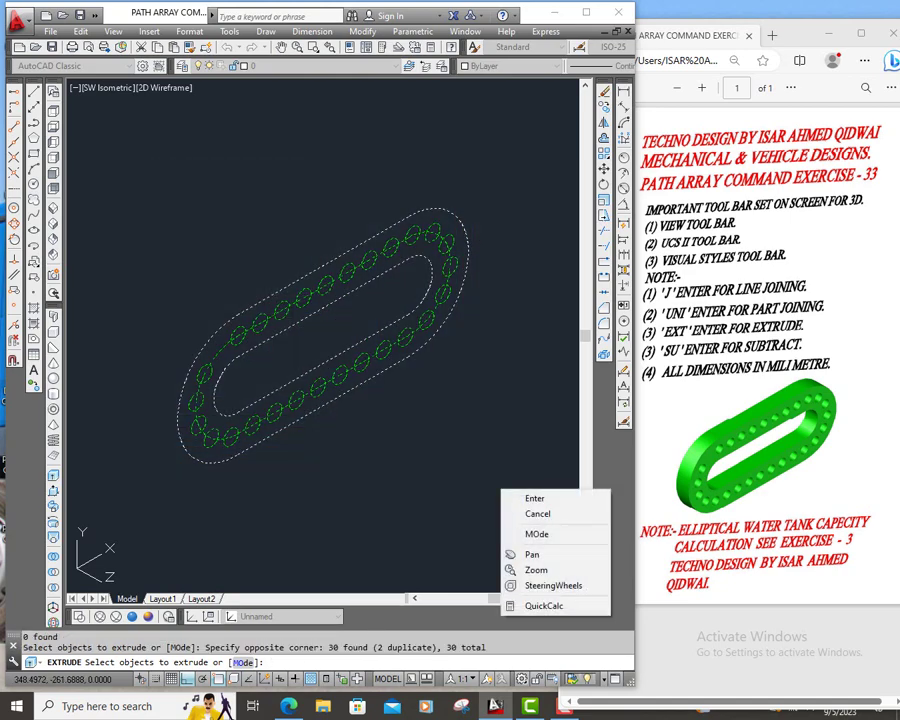
pyautogui.click(514, 496)
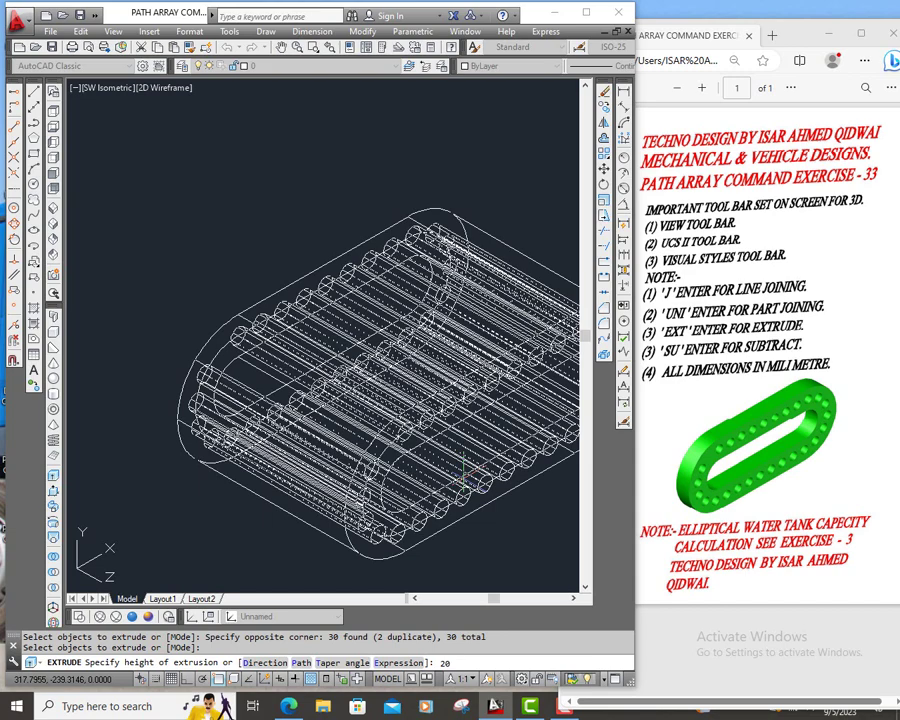
pyautogui.press('Return')
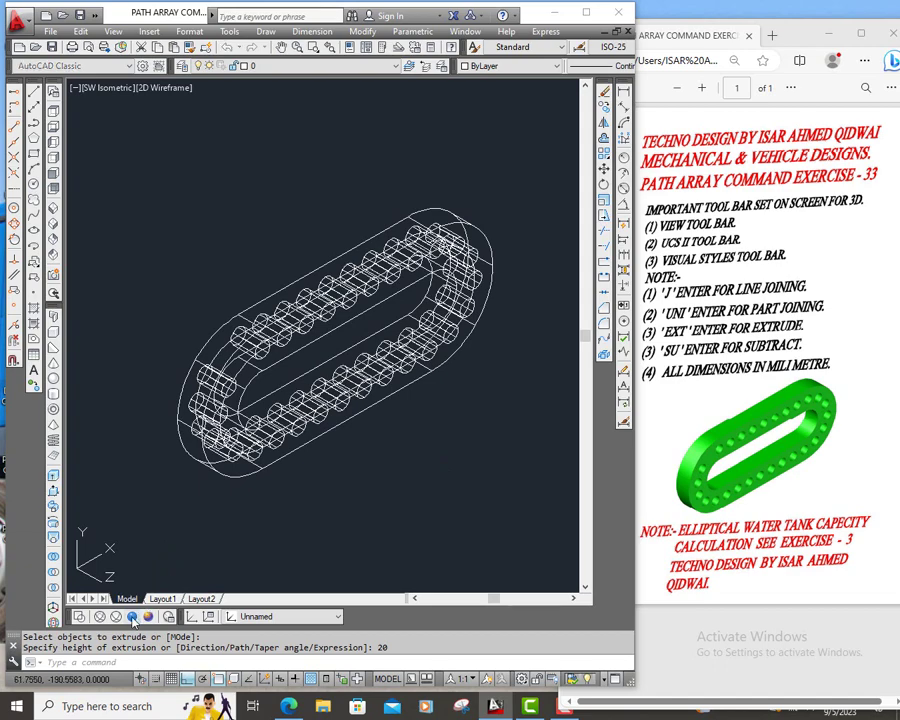
# Examine the extruded solids in the Realistic visual style and return to 2D Wireframe
pyautogui.click(132, 617)
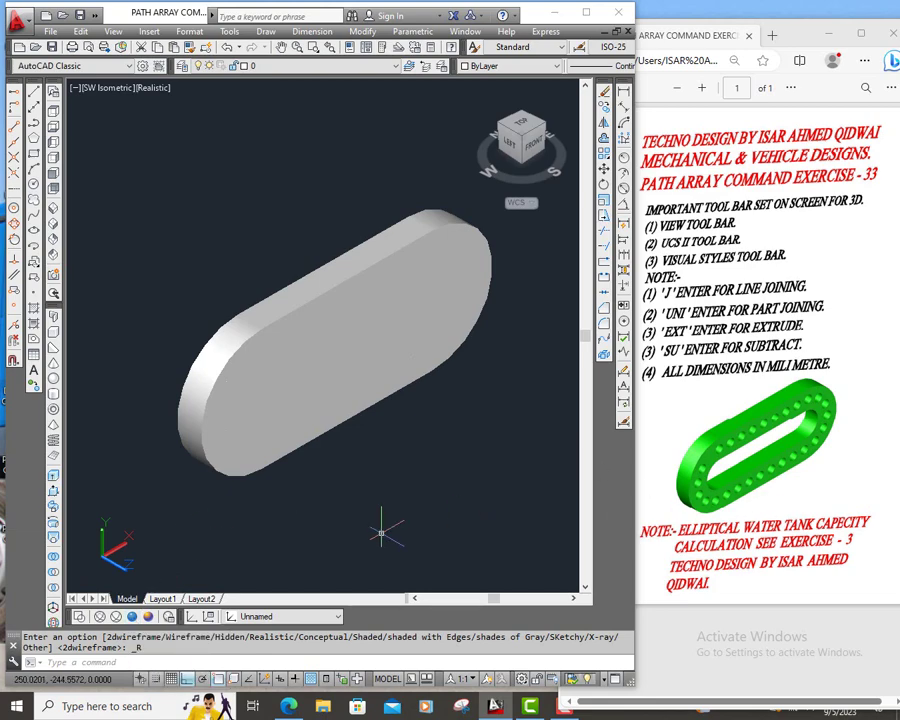
pyautogui.click(99, 616)
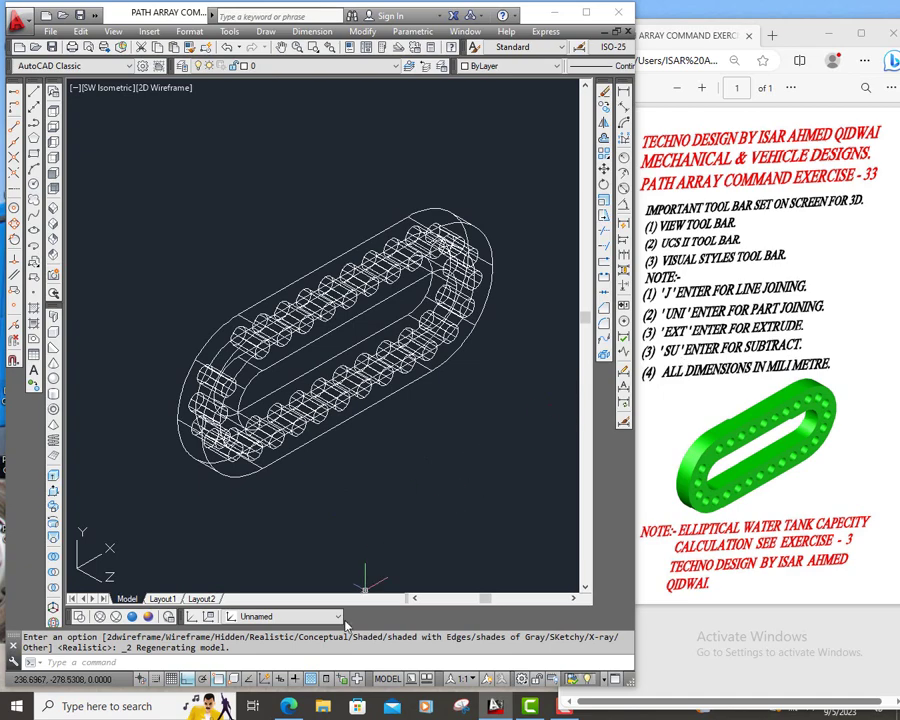
# Abandon the Subtract command and undo the 20 mm extrusion of the outlines, path and circles, leaving nothing selected
pyautogui.click(327, 659)
pyautogui.write('s')
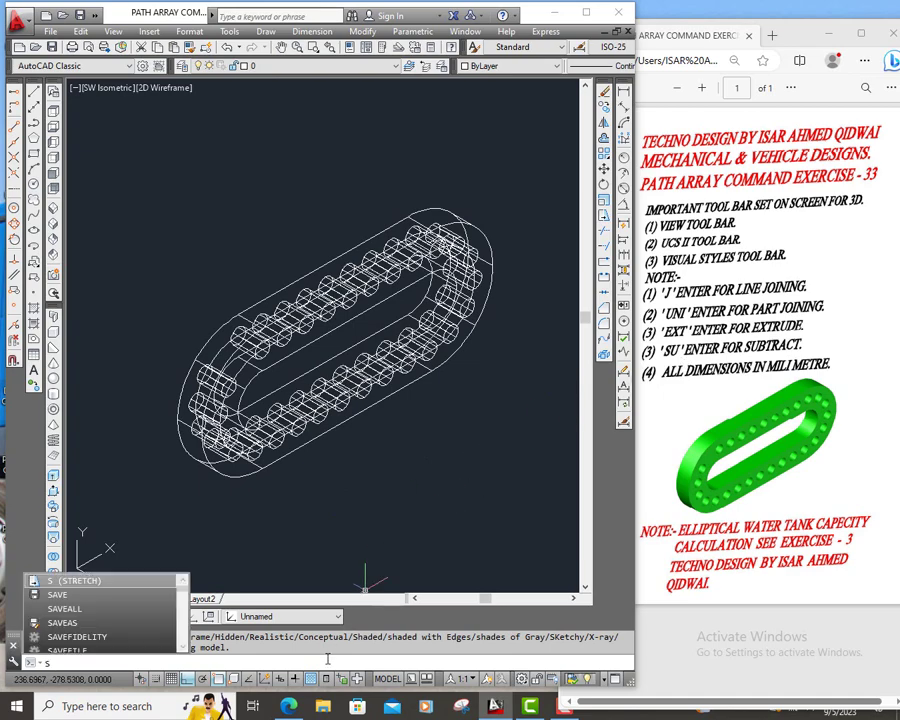
pyautogui.write('u')
pyautogui.press('Return')
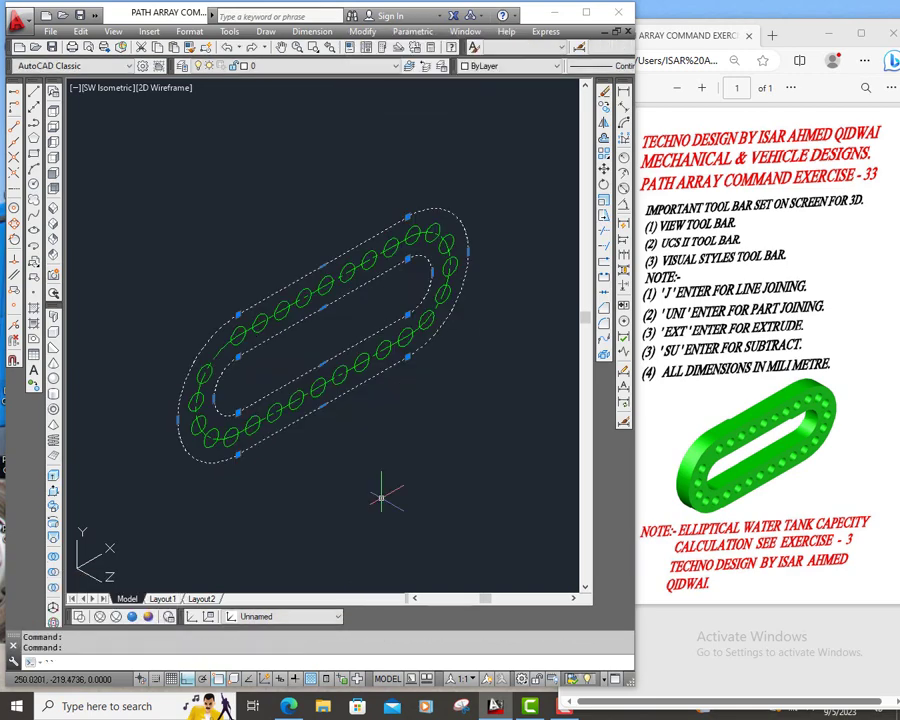
pyautogui.press('Escape')
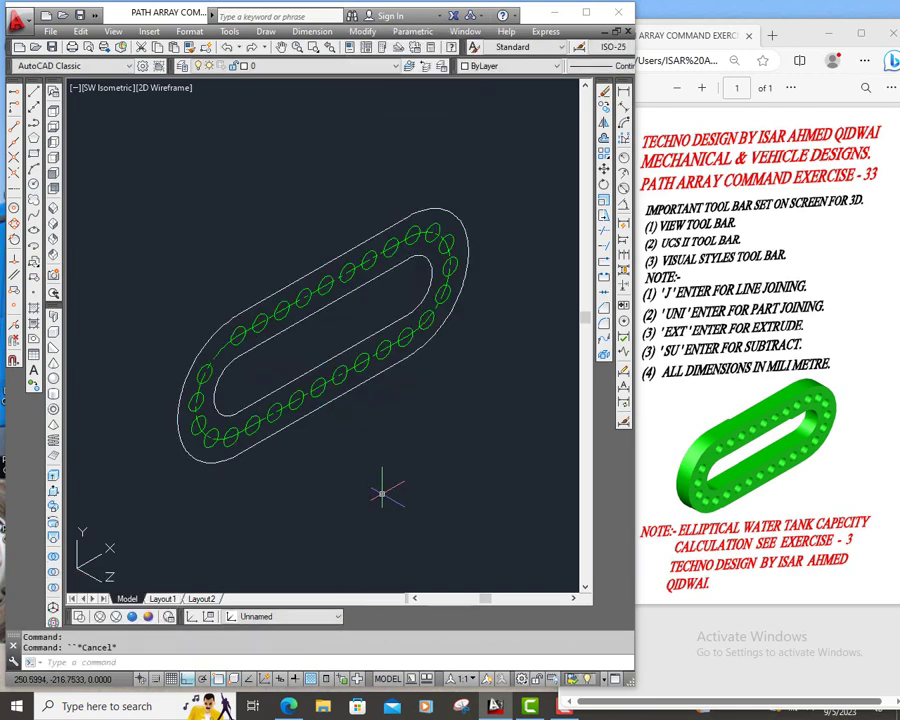
# Extrude the outer and inner outlines and all 27 hole circles 20 mm, without the green path, and check them in the Realistic style
pyautogui.click(376, 661)
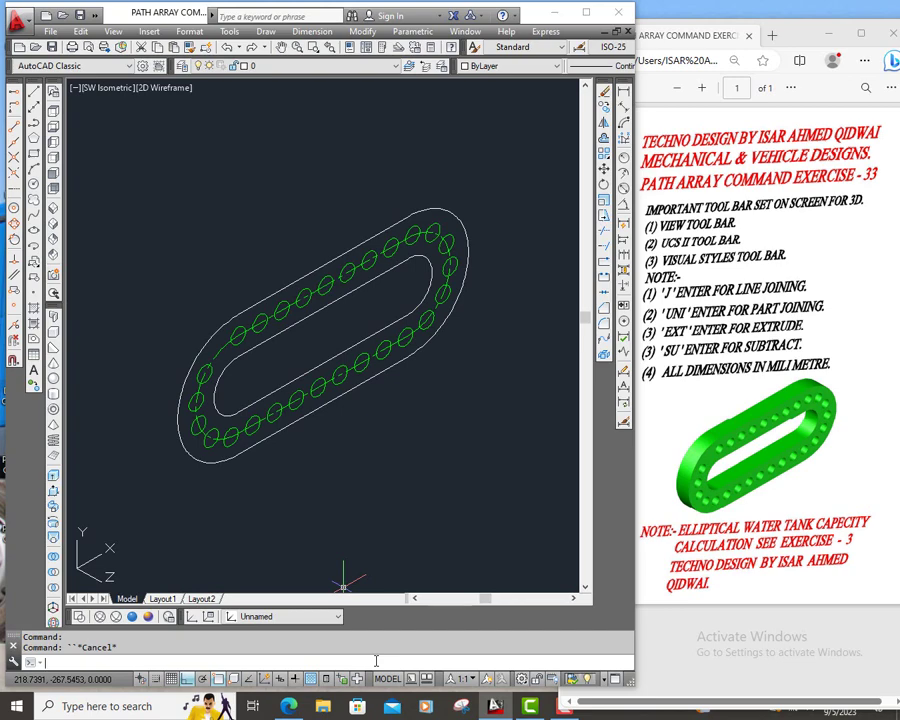
pyautogui.write('ext')
pyautogui.press('Return')
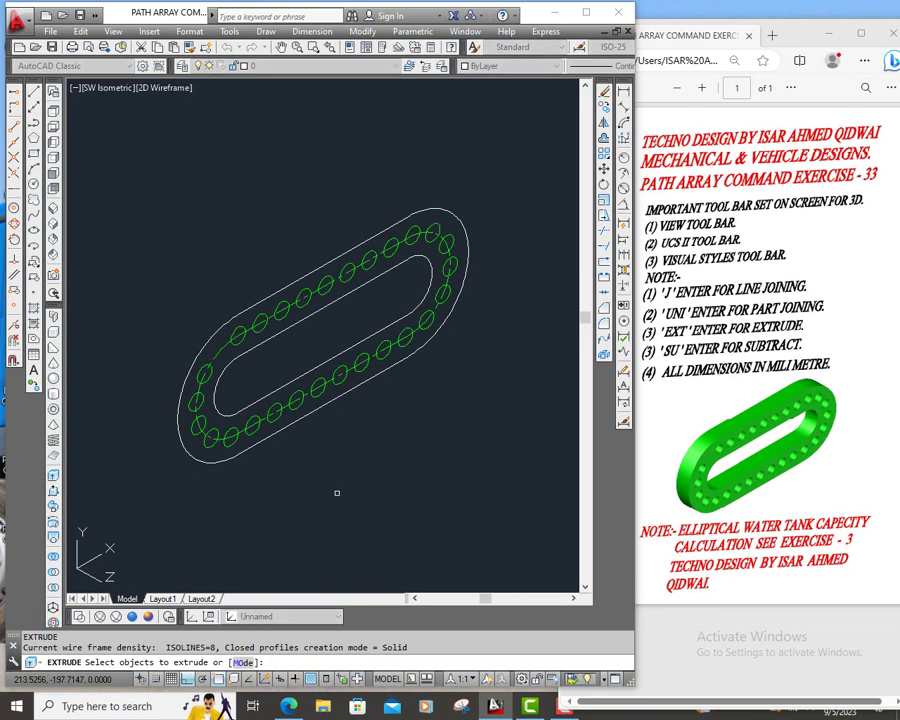
pyautogui.click(321, 405)
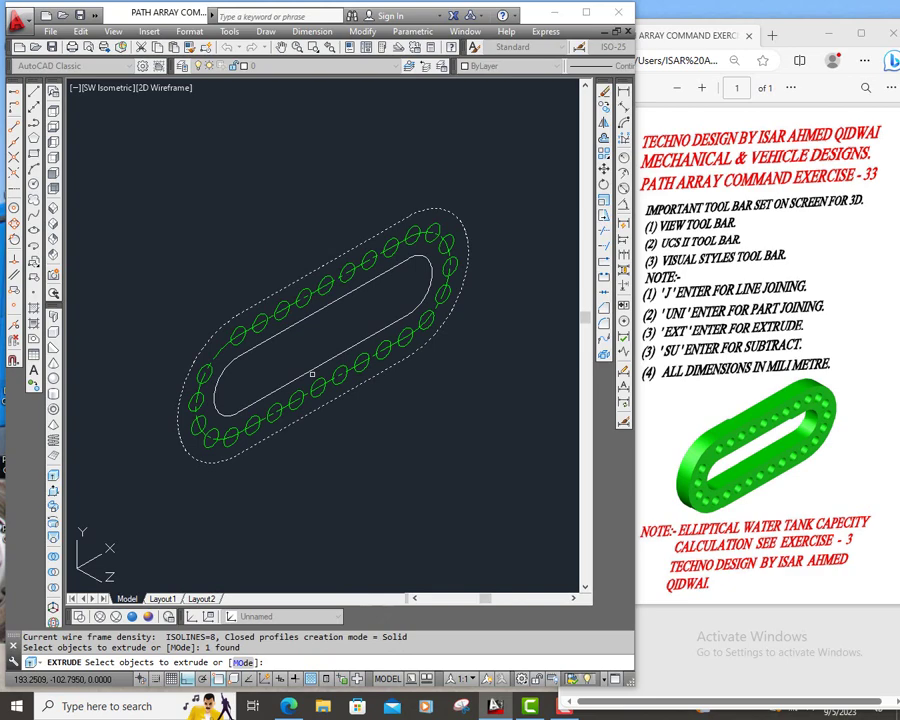
pyautogui.click(313, 372)
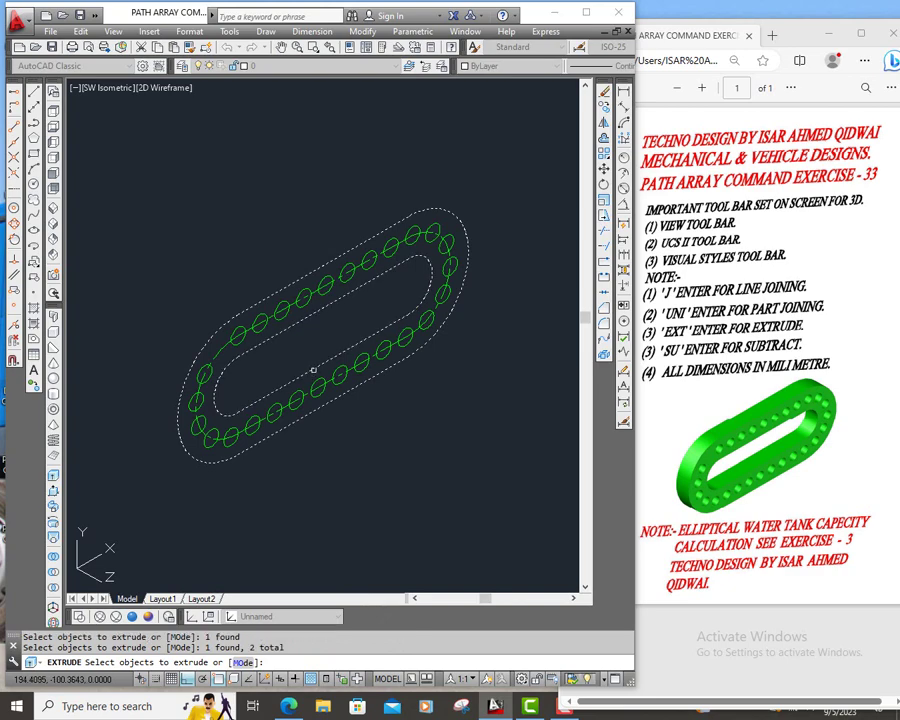
pyautogui.click(140, 272)
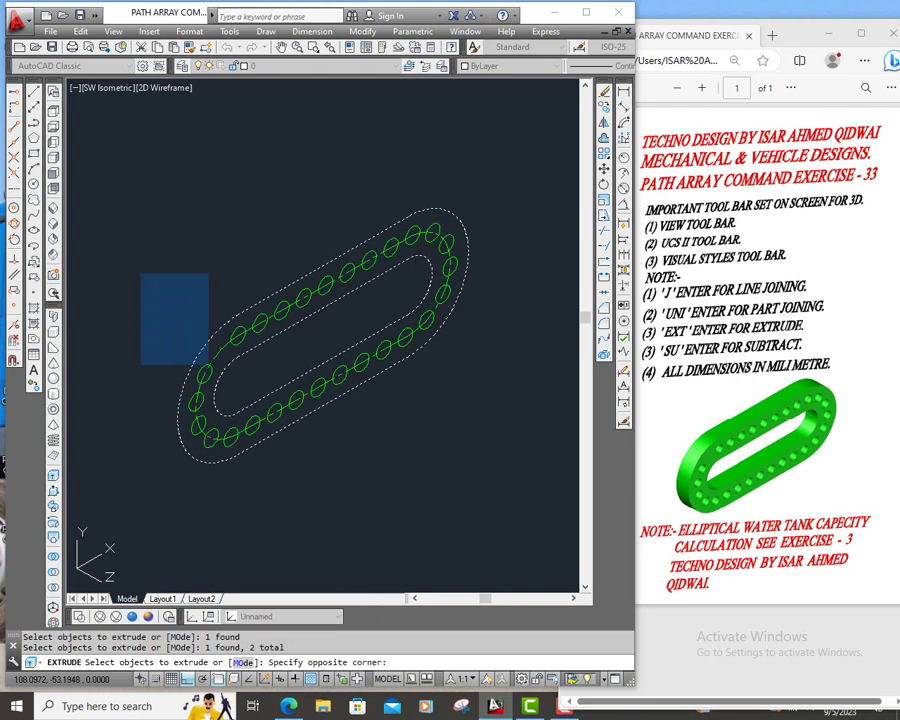
pyautogui.click(340, 494)
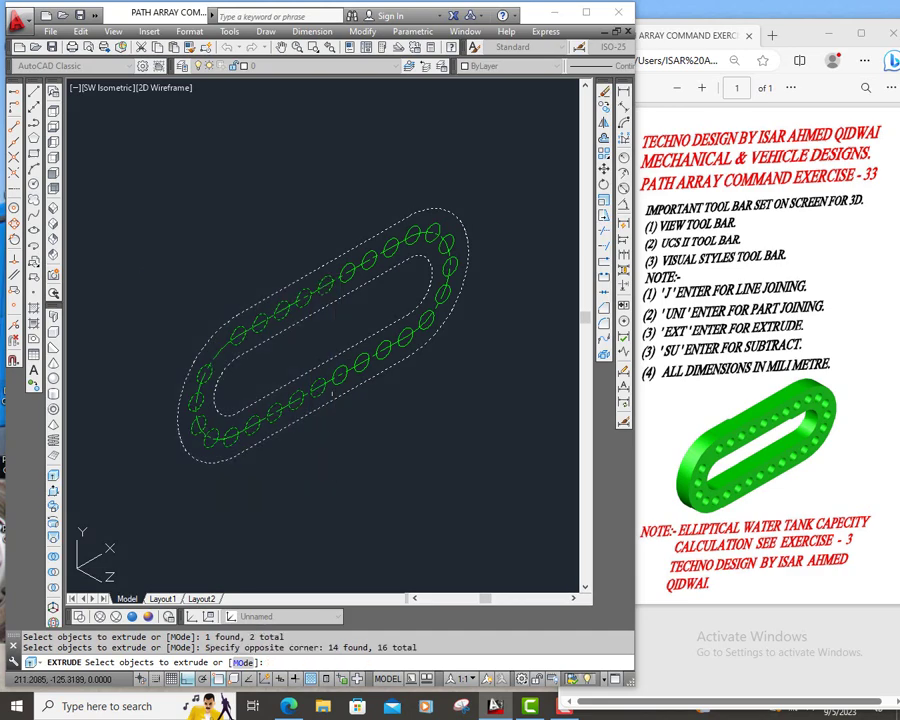
pyautogui.click(276, 233)
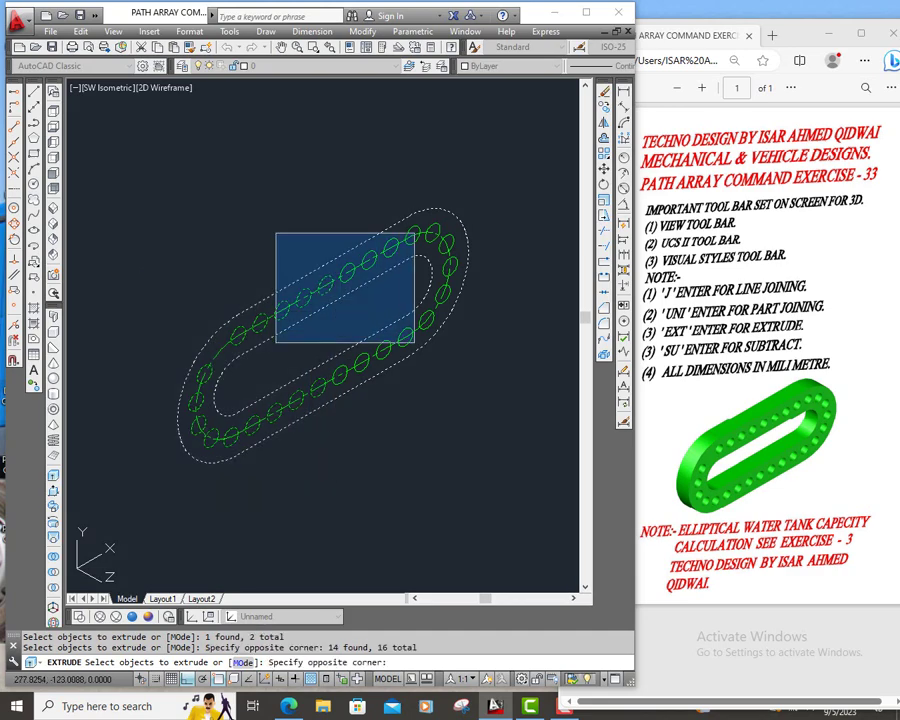
pyautogui.click(437, 393)
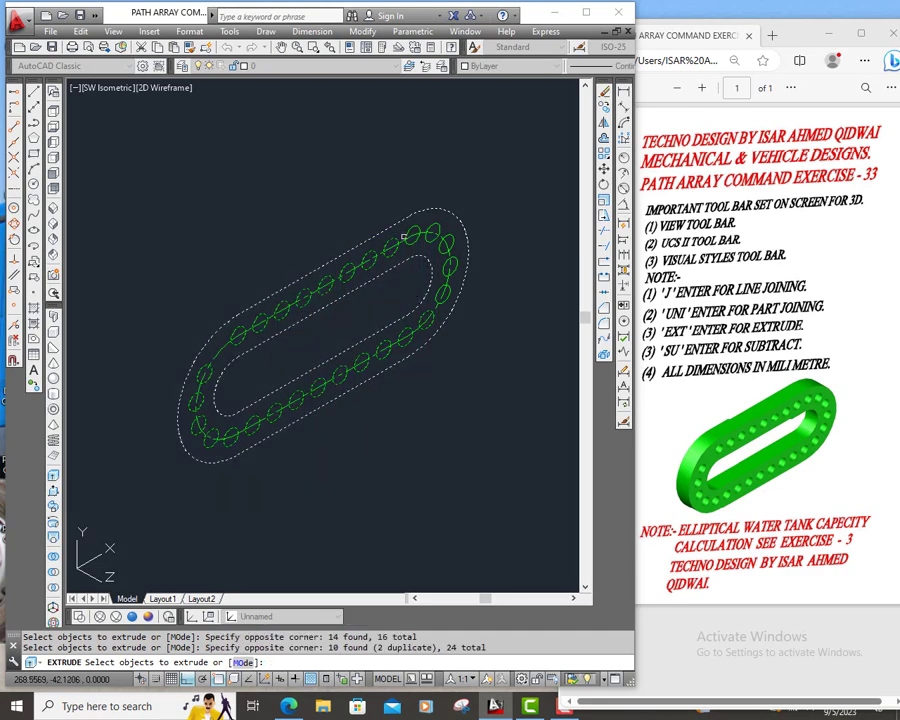
pyautogui.click(392, 200)
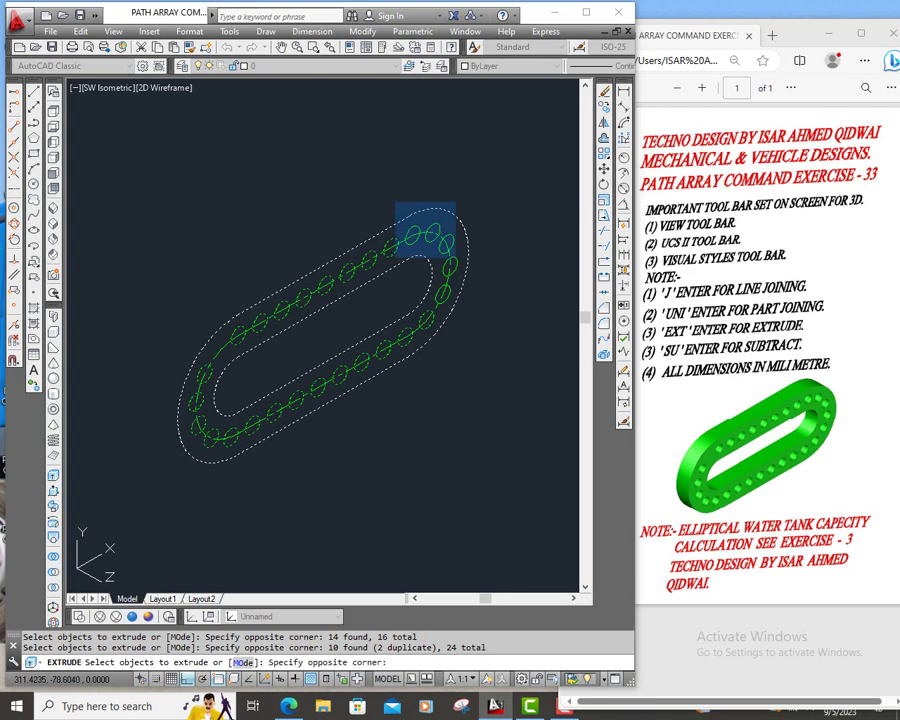
pyautogui.click(459, 278)
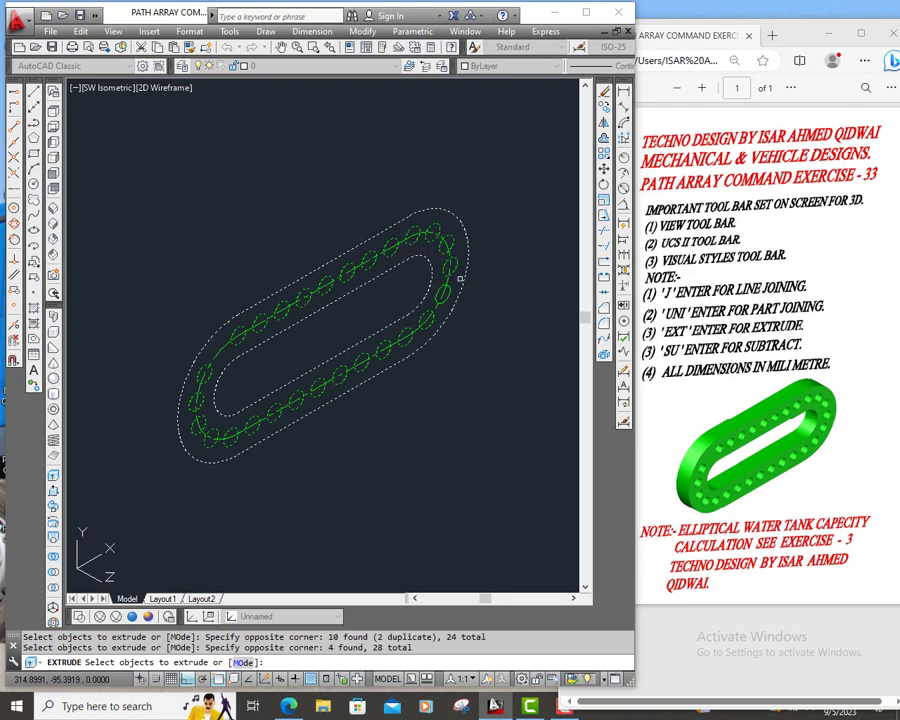
pyautogui.click(405, 249)
pyautogui.click(465, 320)
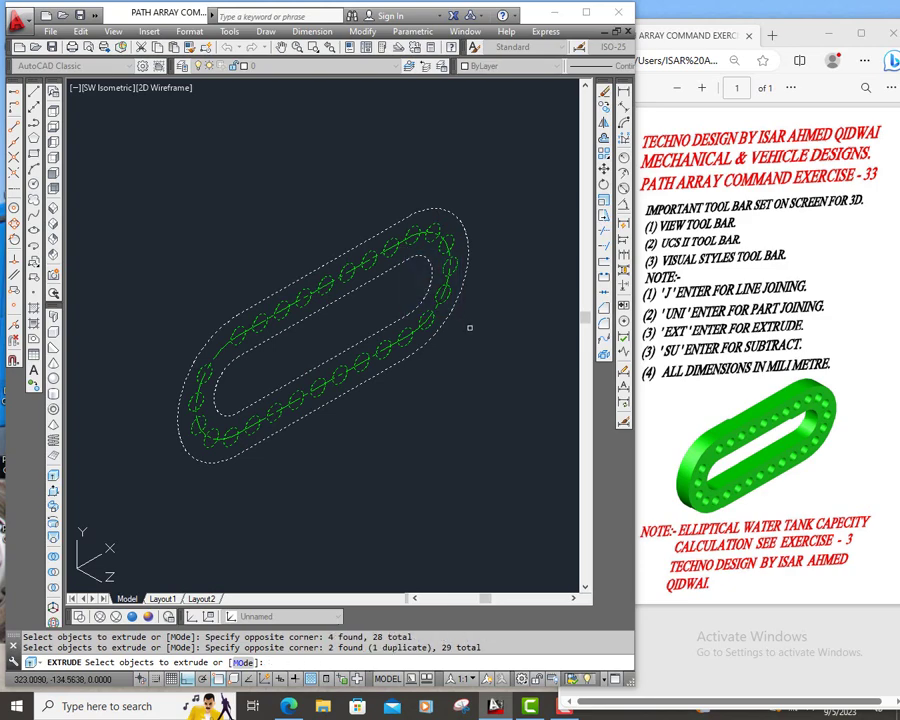
pyautogui.rightClick(434, 448)
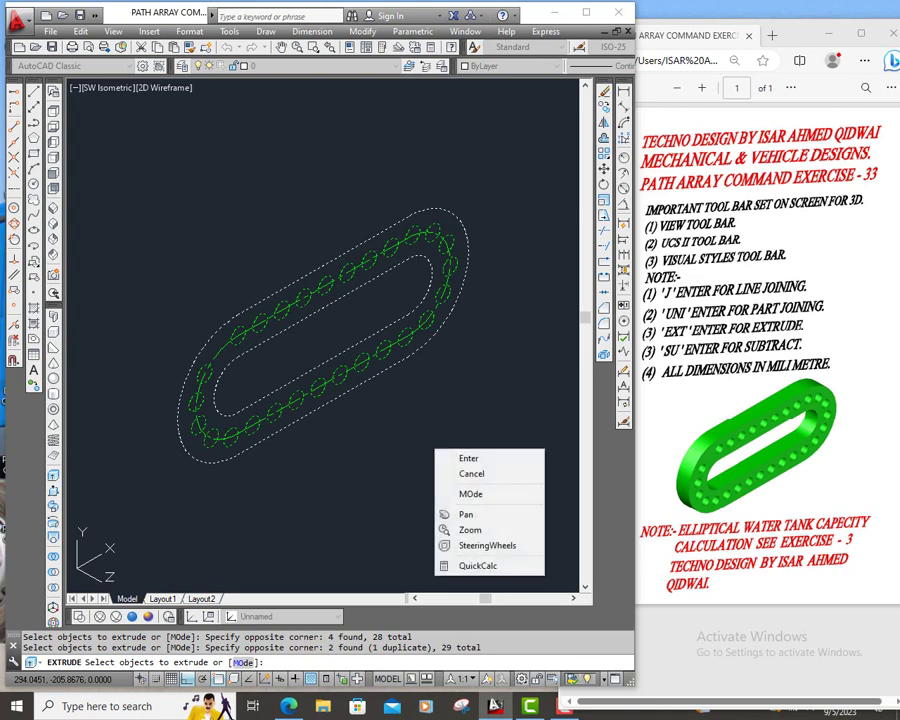
pyautogui.click(460, 458)
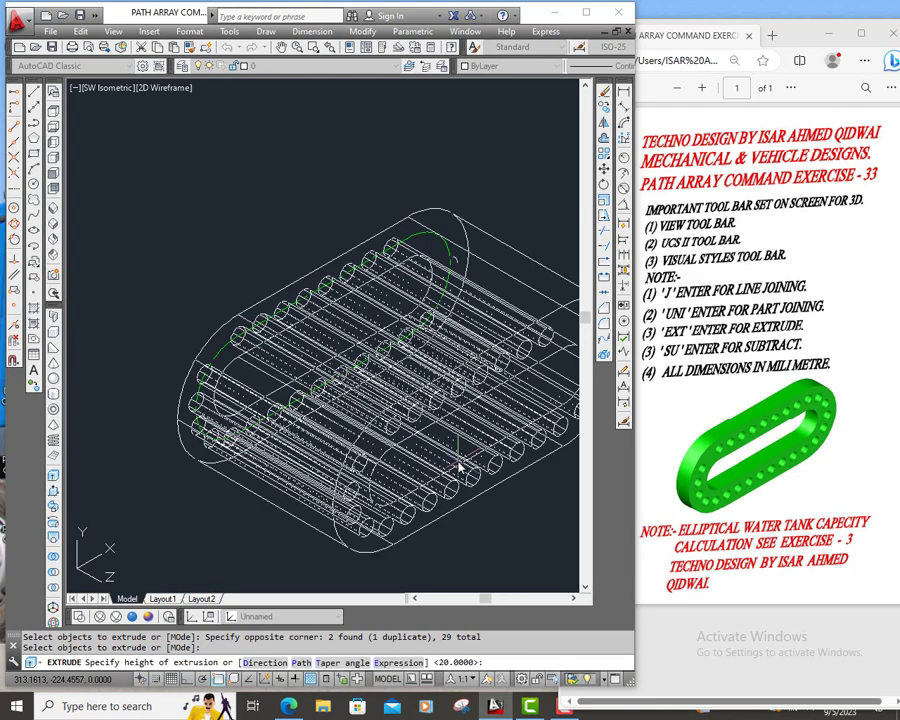
pyautogui.write('2')
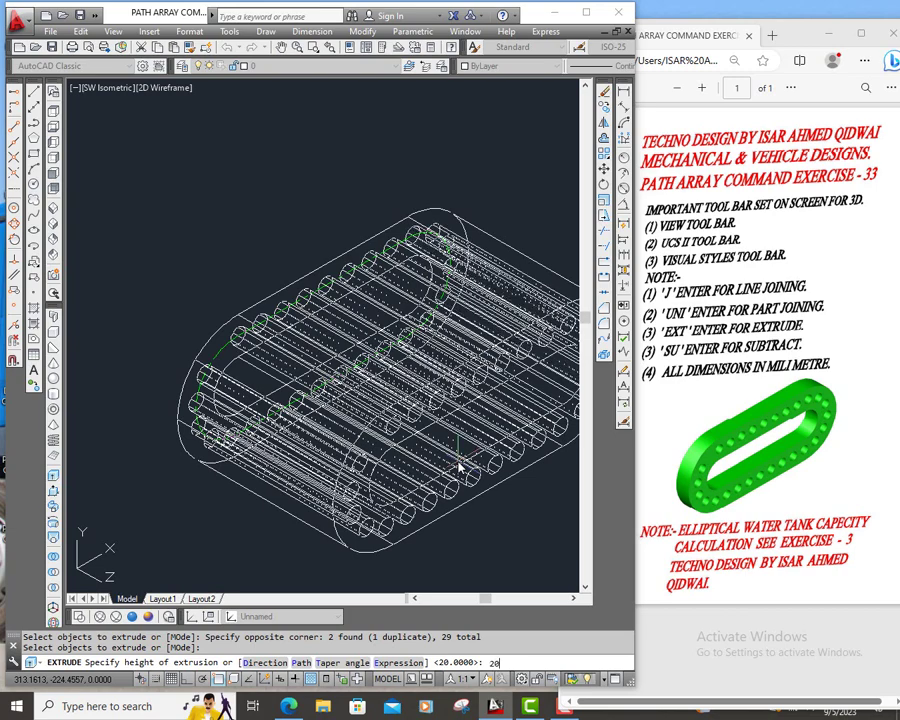
pyautogui.write('0')
pyautogui.press('Return')
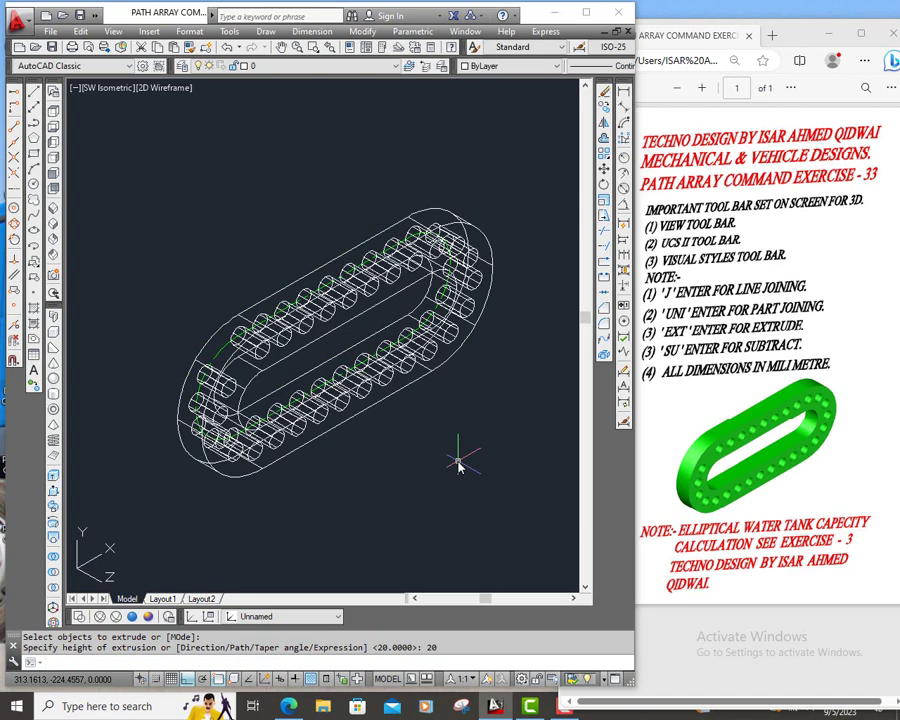
pyautogui.click(133, 617)
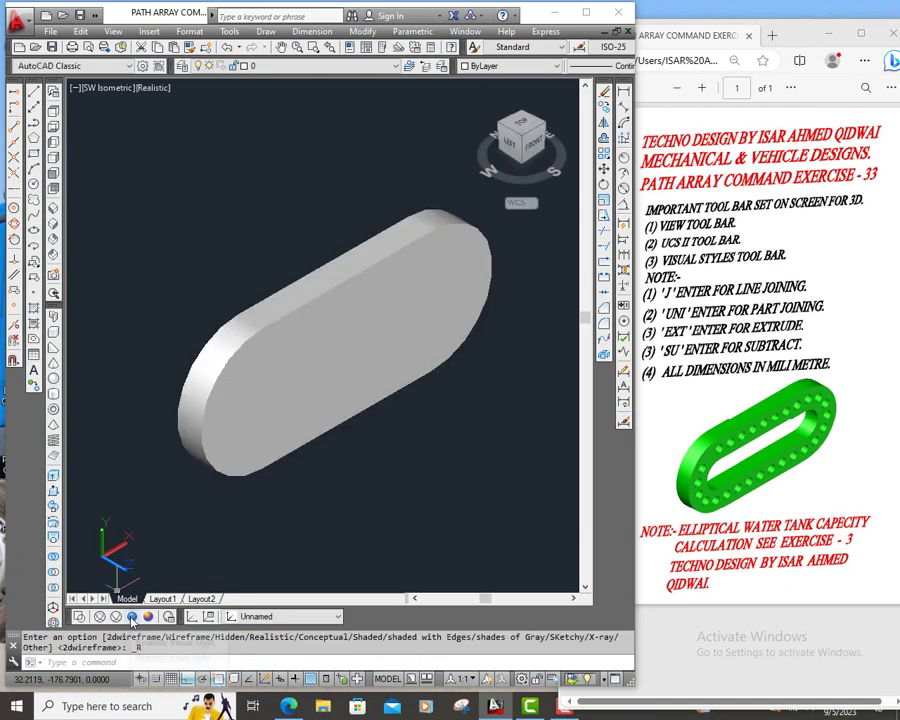
pyautogui.click(80, 616)
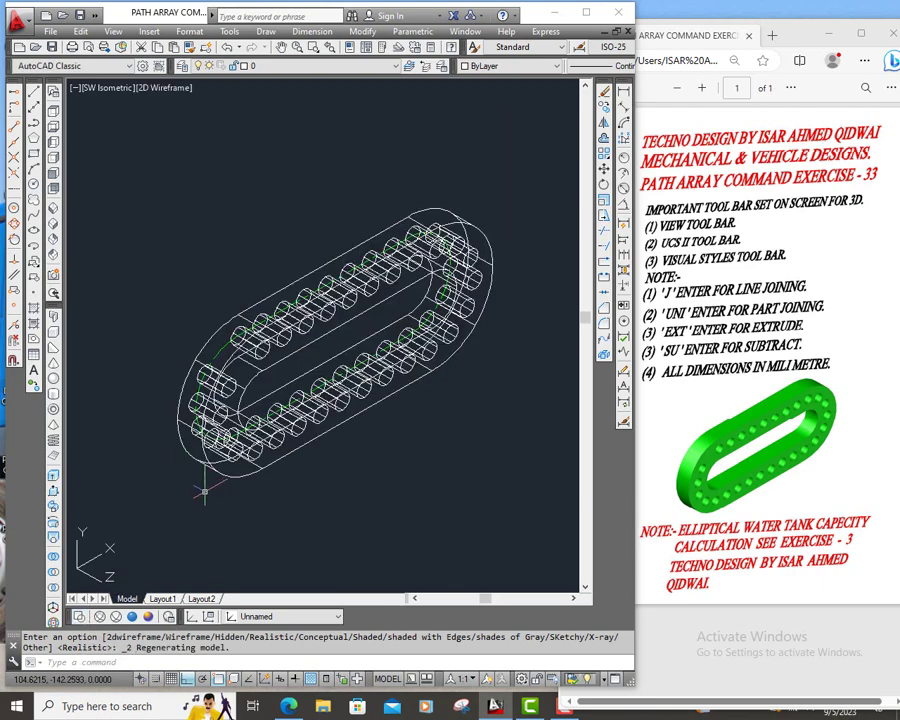
# Subtract the inner slot solid from the outer solid, inspect the plate in Realistic style and return to 2D Wireframe
pyautogui.click(342, 662)
pyautogui.write('s')
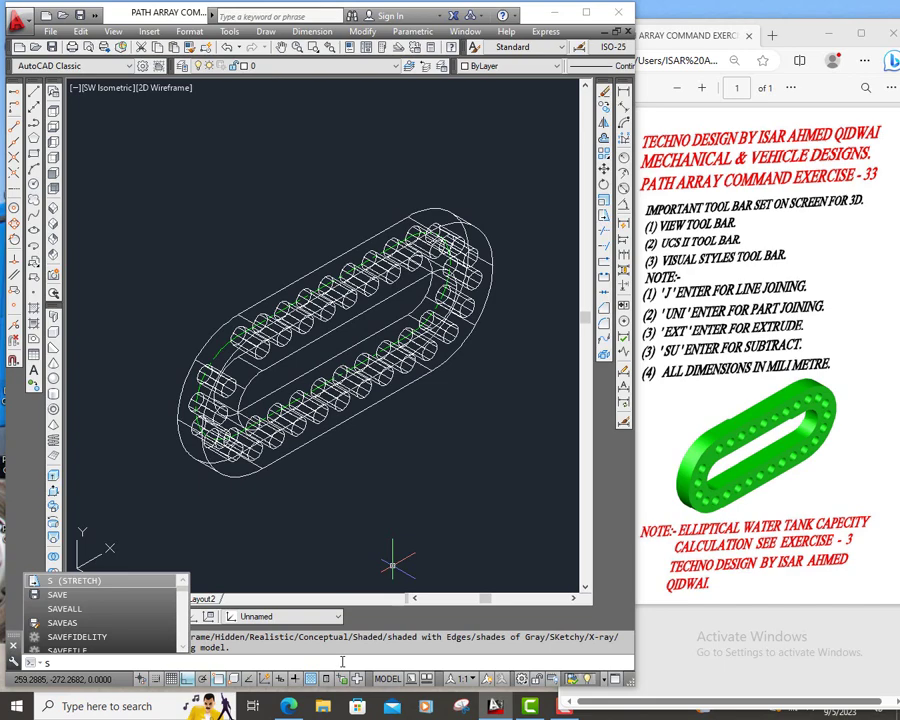
pyautogui.write('u')
pyautogui.press('Return')
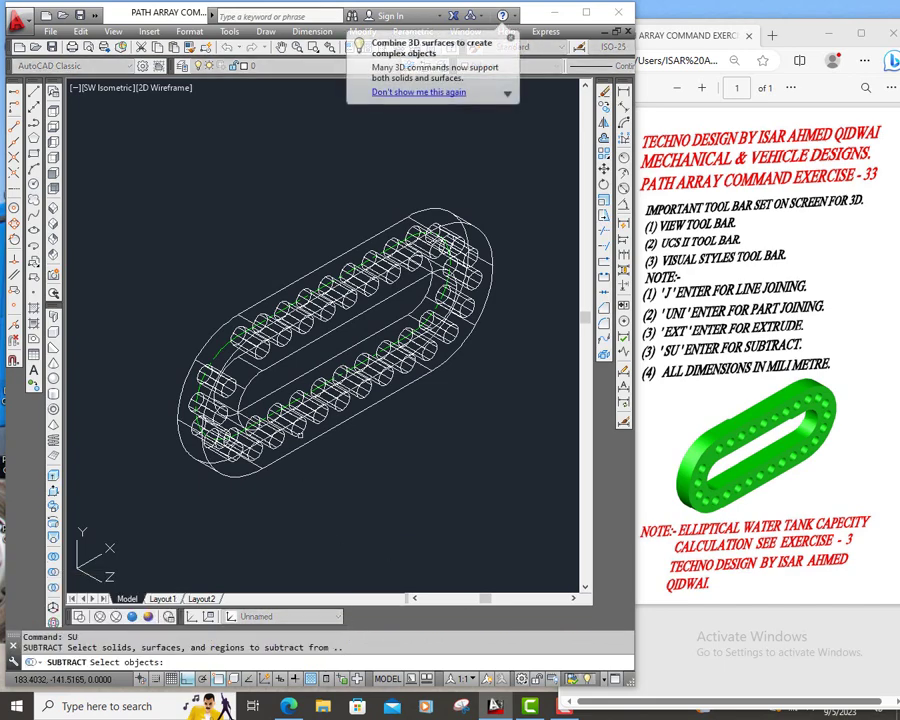
pyautogui.click(304, 444)
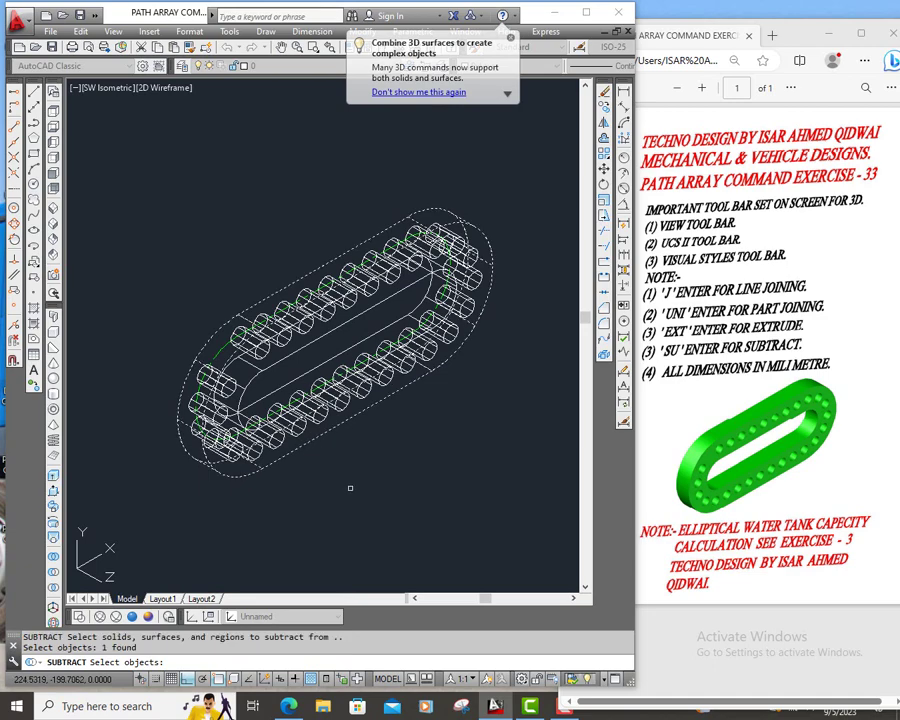
pyautogui.press('Return')
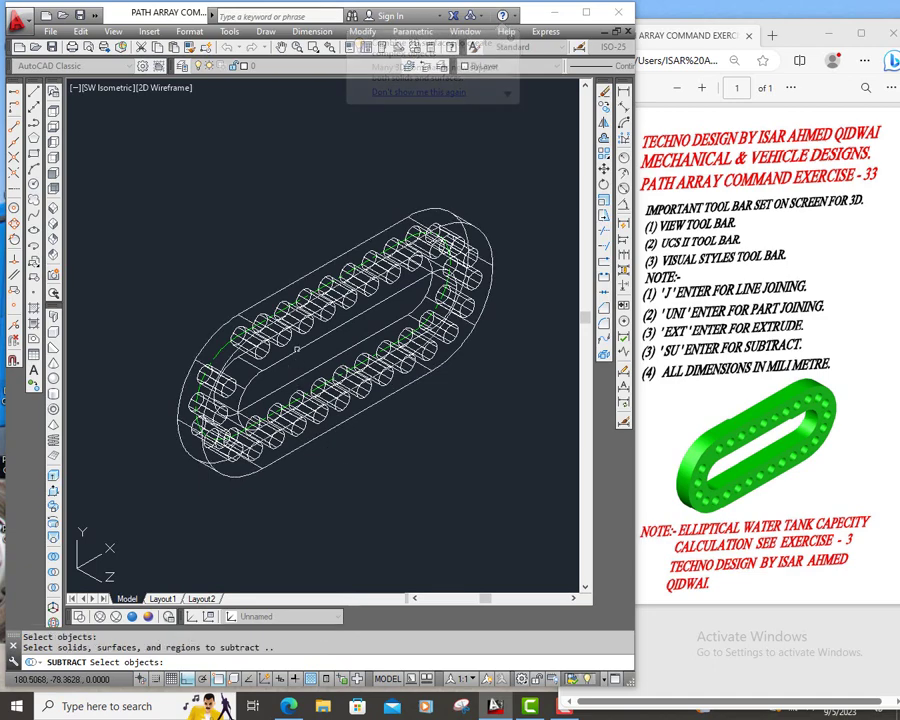
pyautogui.click(299, 388)
pyautogui.press('Return')
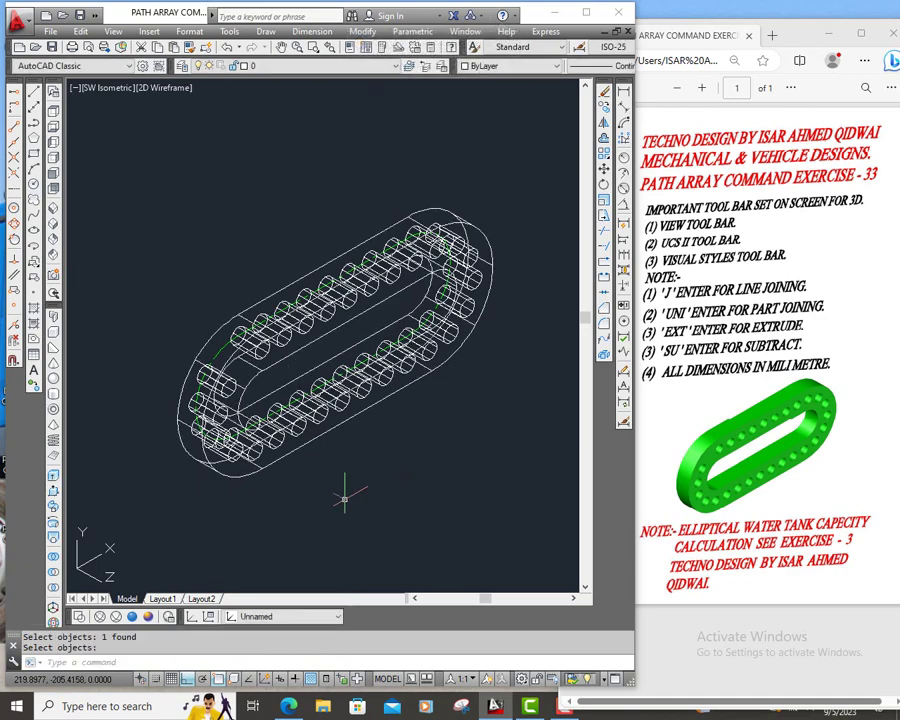
pyautogui.click(133, 617)
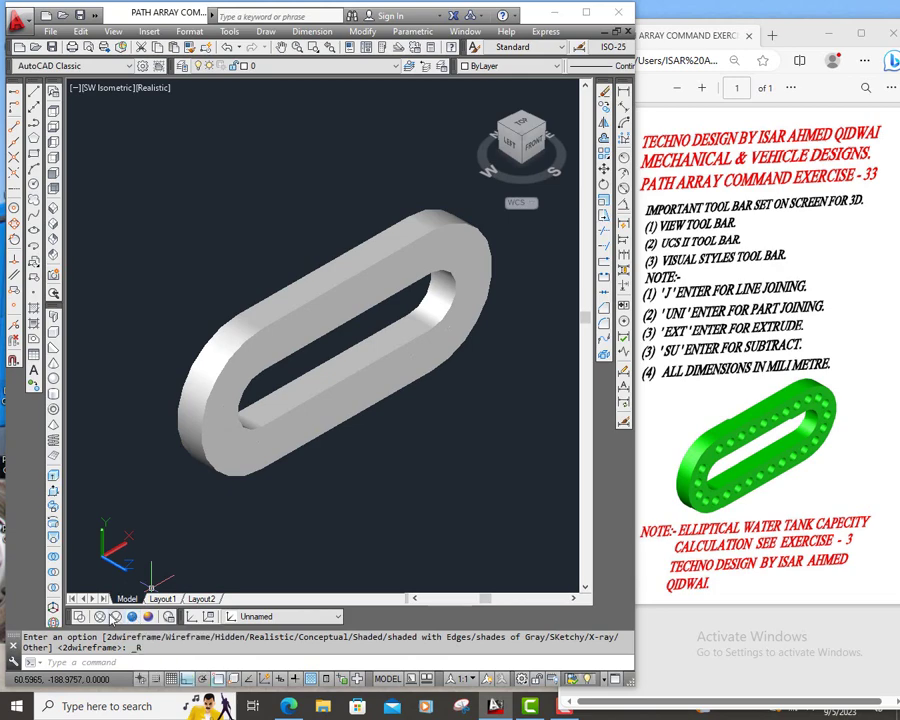
pyautogui.click(80, 617)
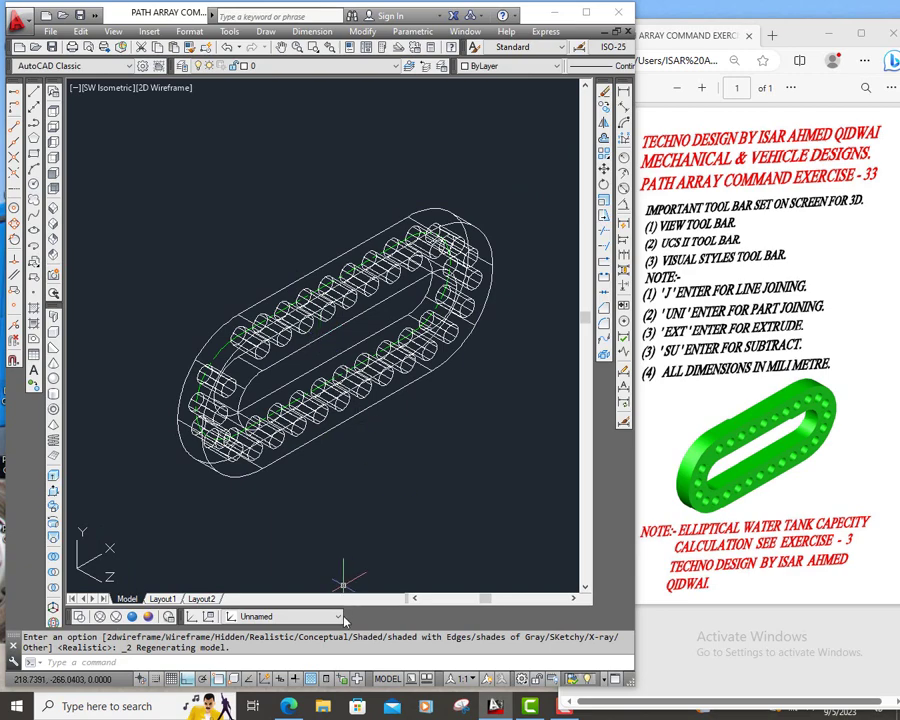
# Subtract all 27 hole cylinders from the slotted plate, leaving out the green path, and display the plate in the Realistic visual style
pyautogui.click(337, 661)
pyautogui.write('su')
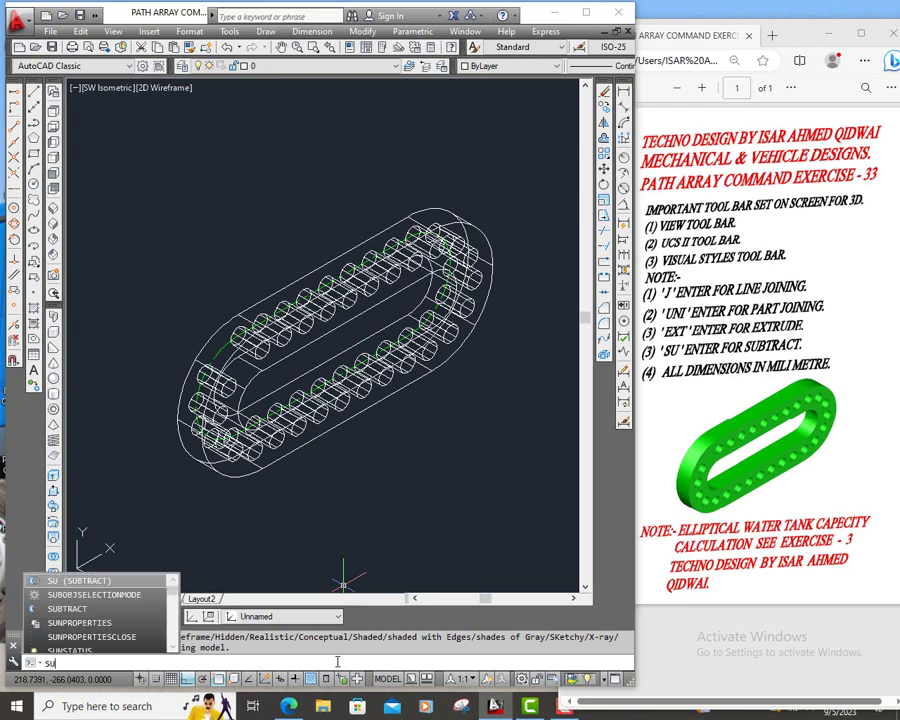
pyautogui.press('Return')
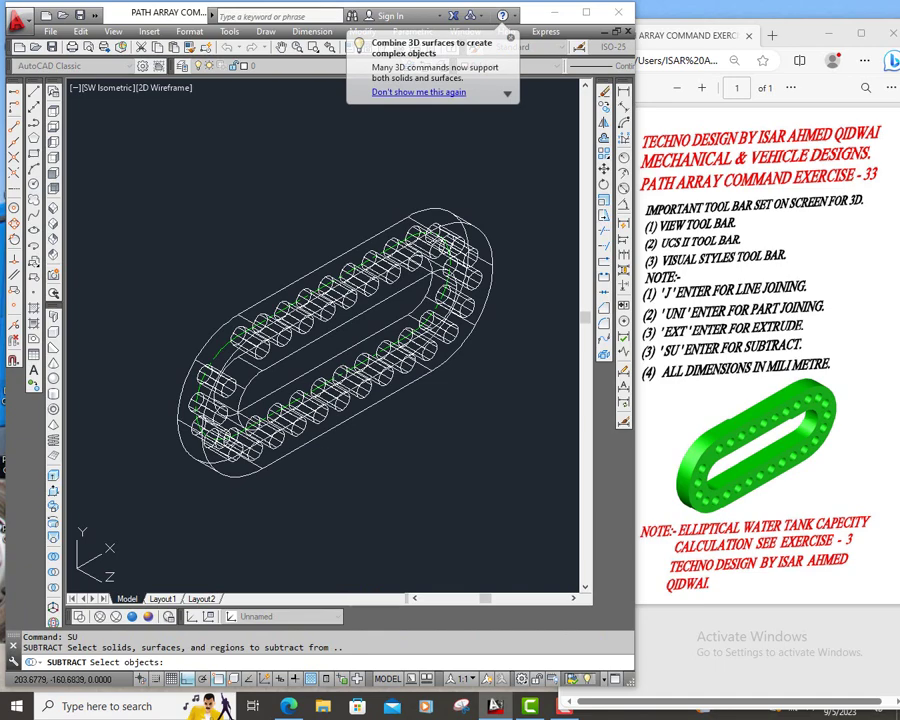
pyautogui.click(322, 426)
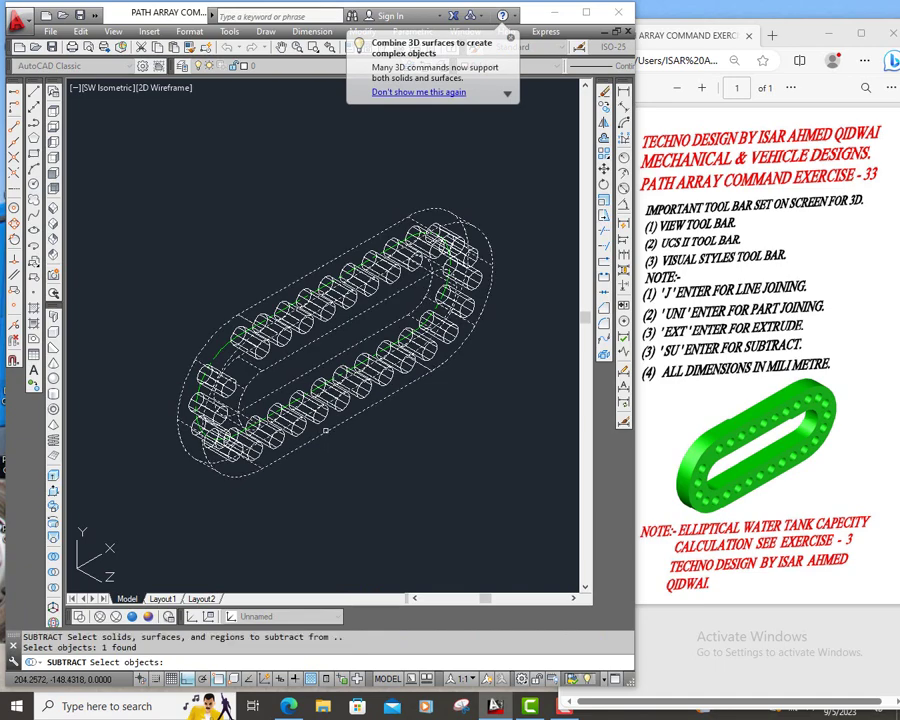
pyautogui.press('Return')
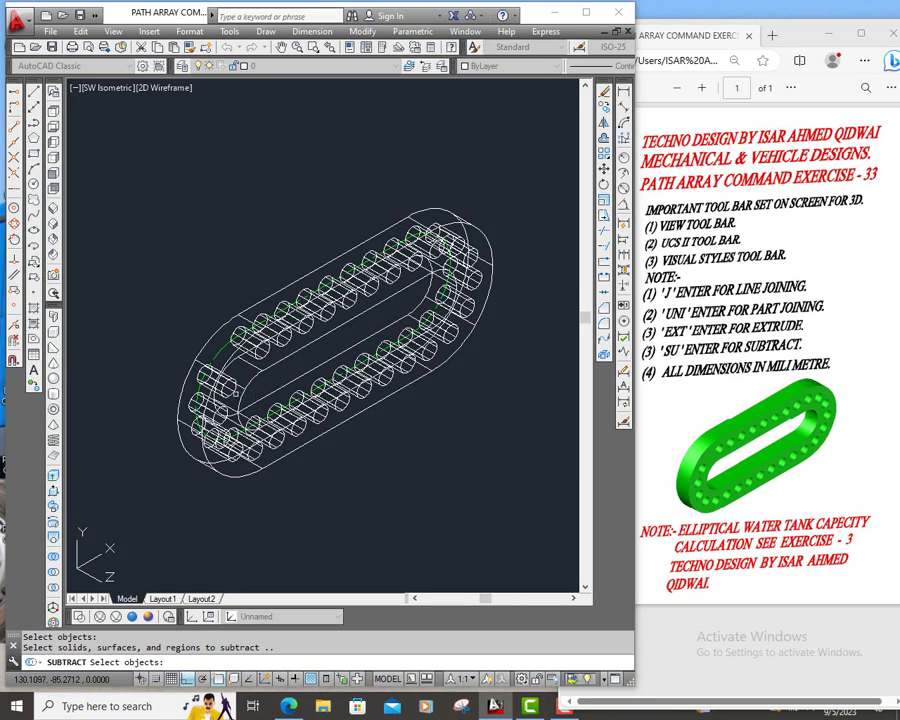
pyautogui.click(228, 391)
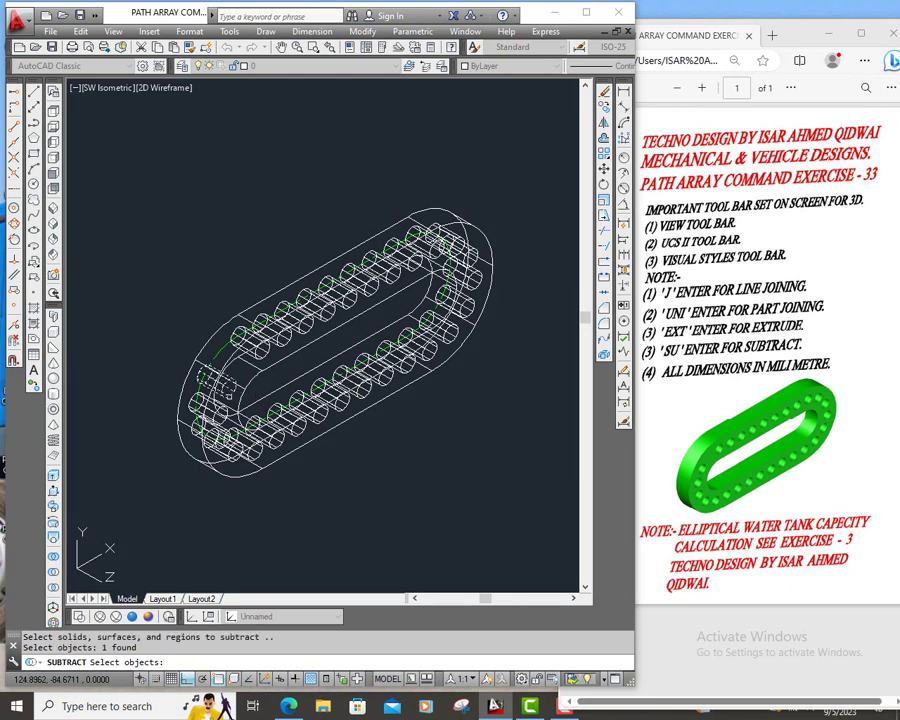
pyautogui.click(214, 428)
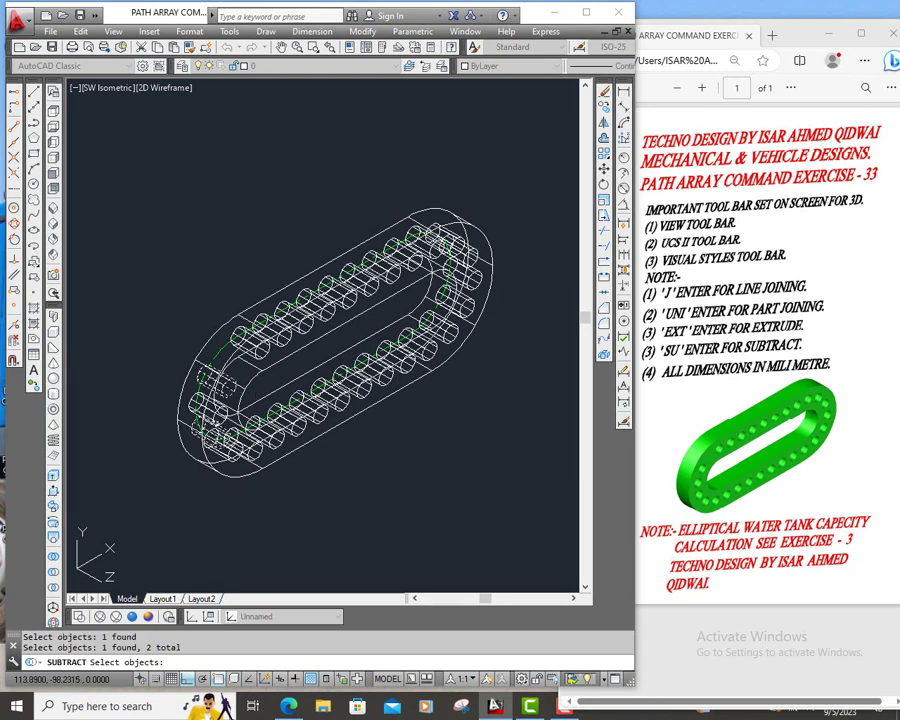
pyautogui.click(216, 414)
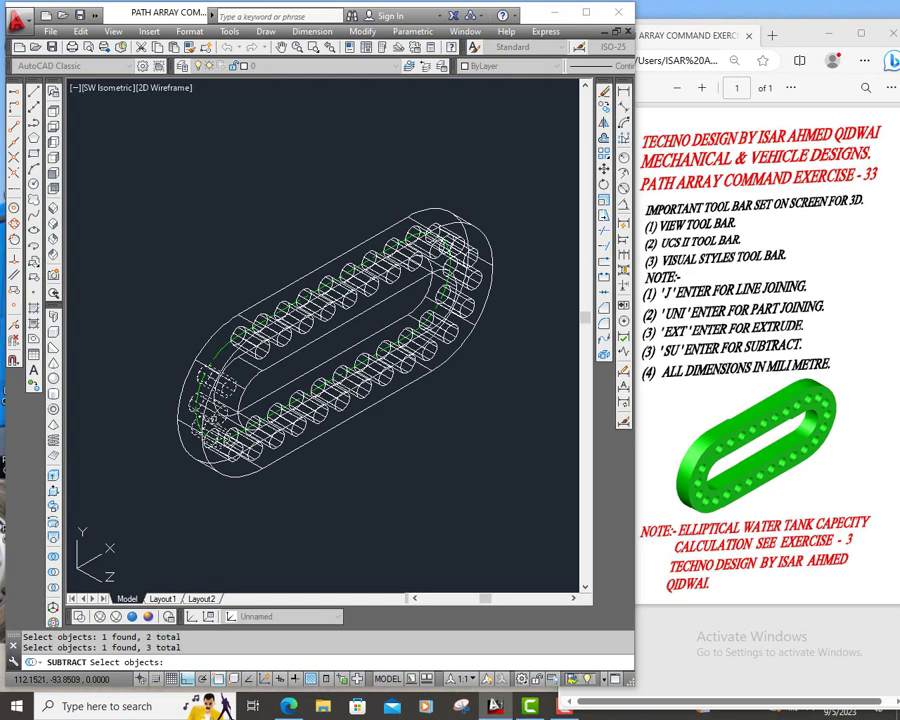
pyautogui.click(232, 430)
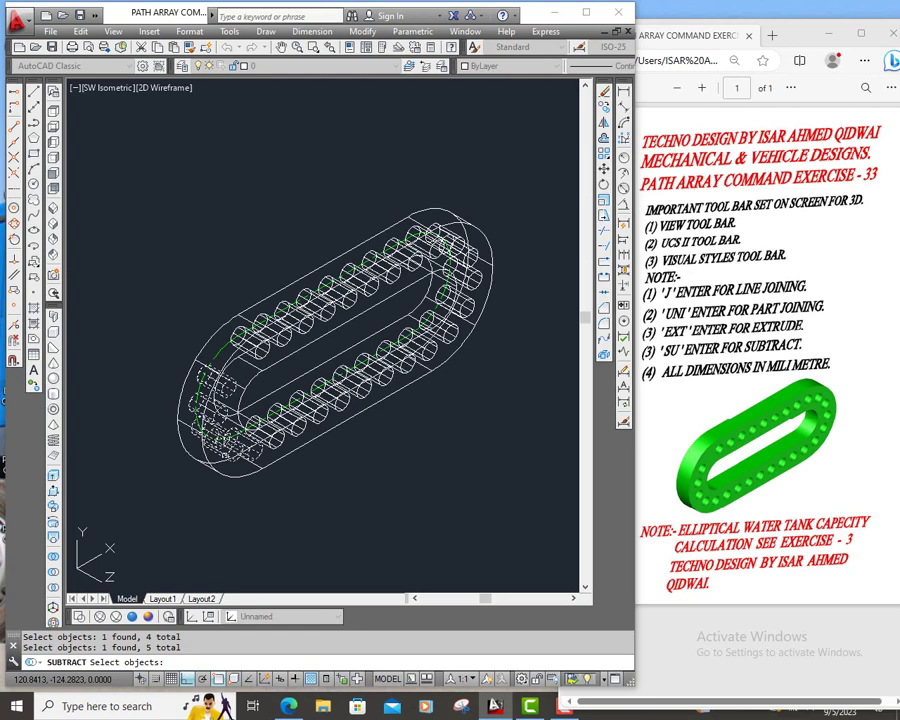
pyautogui.click(217, 283)
pyautogui.click(364, 458)
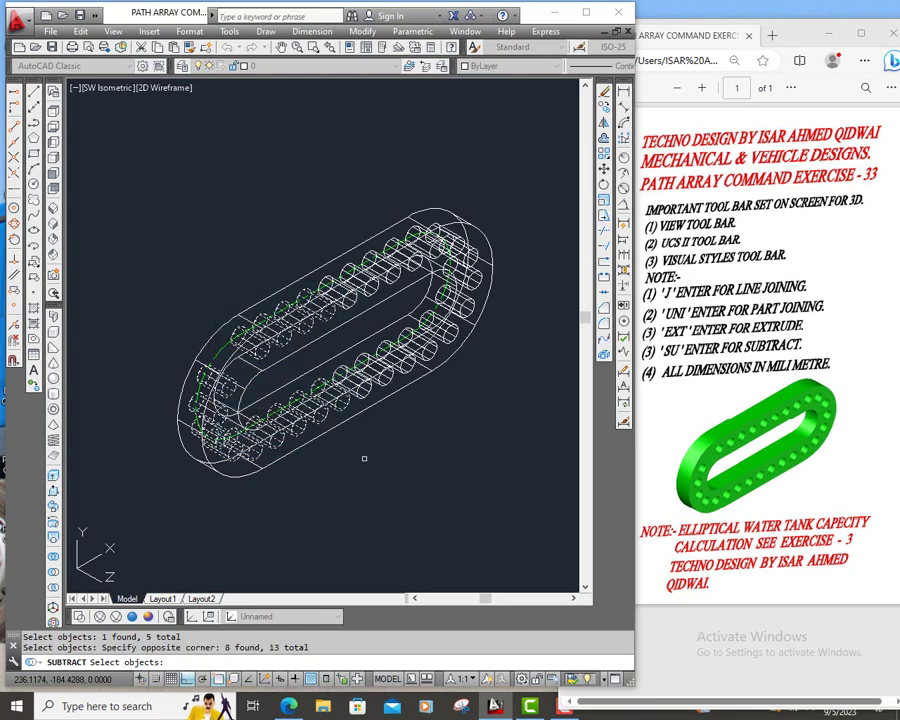
pyautogui.click(301, 235)
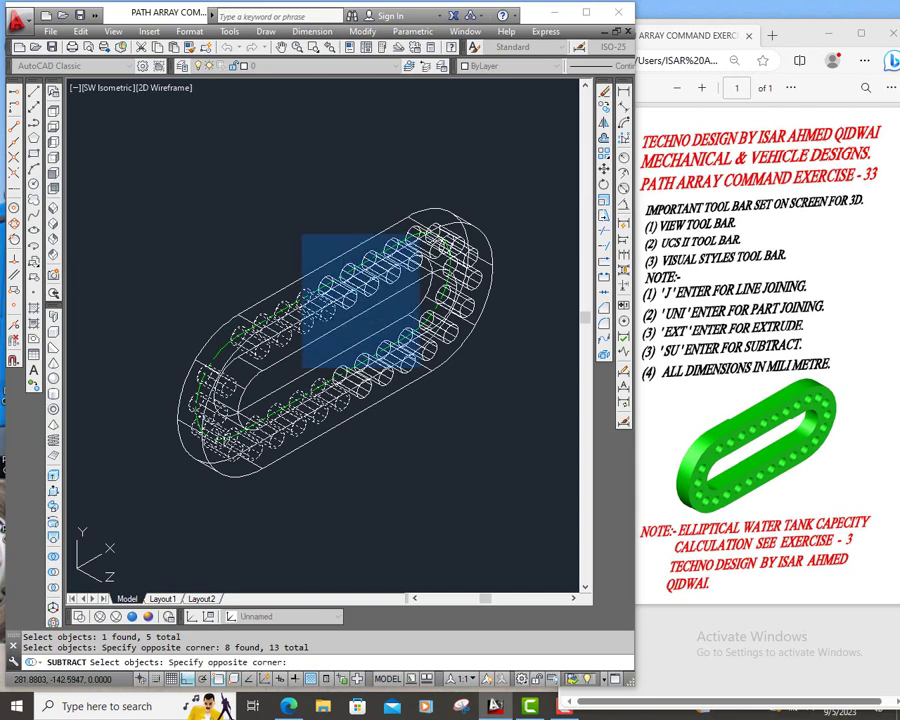
pyautogui.click(435, 415)
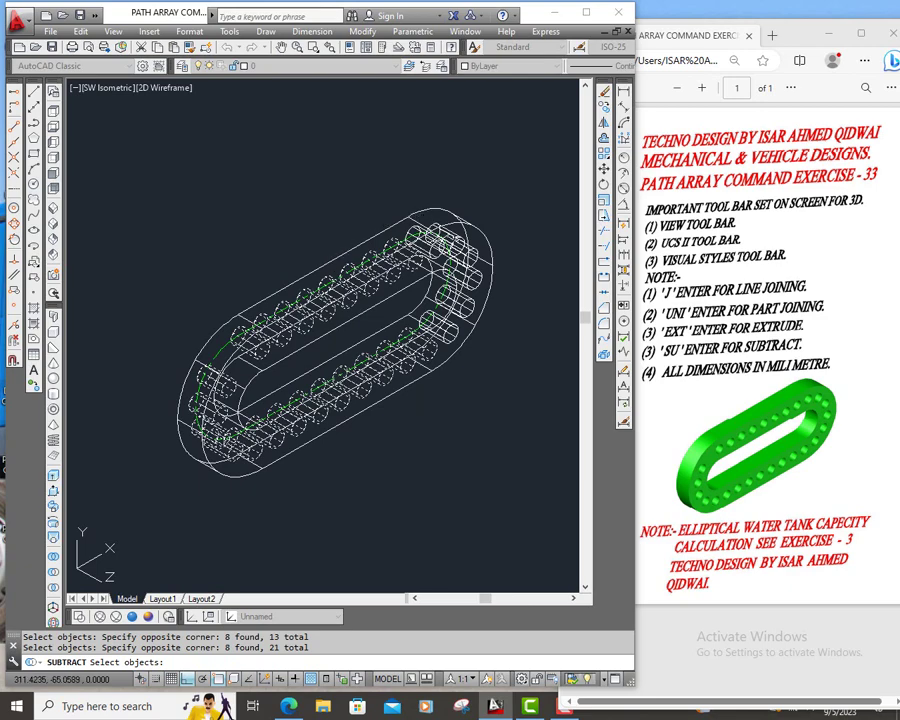
pyautogui.click(460, 243)
pyautogui.click(470, 248)
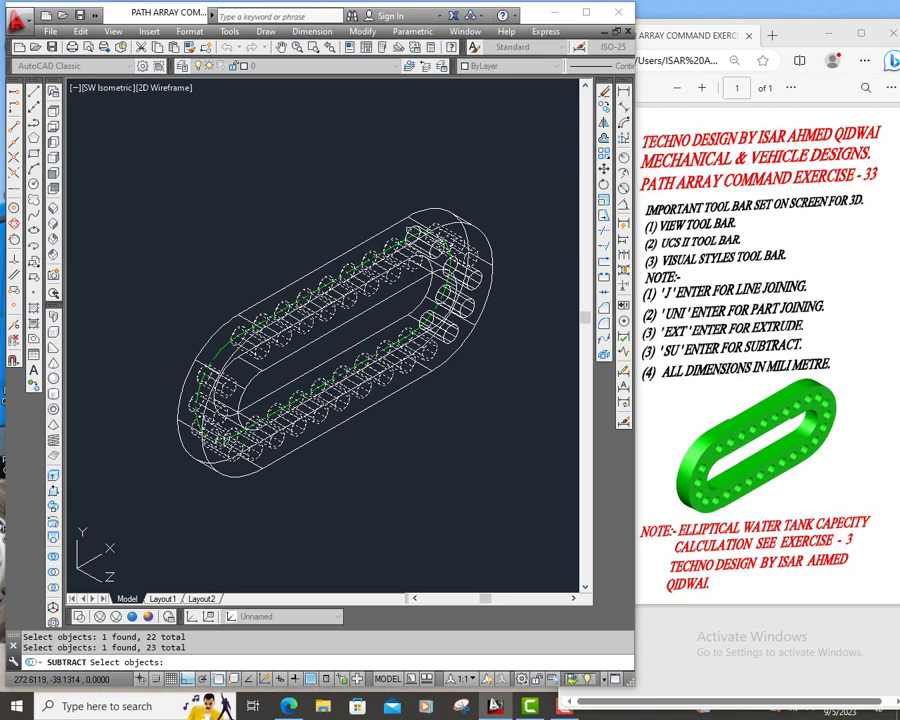
pyautogui.click(408, 231)
pyautogui.click(471, 277)
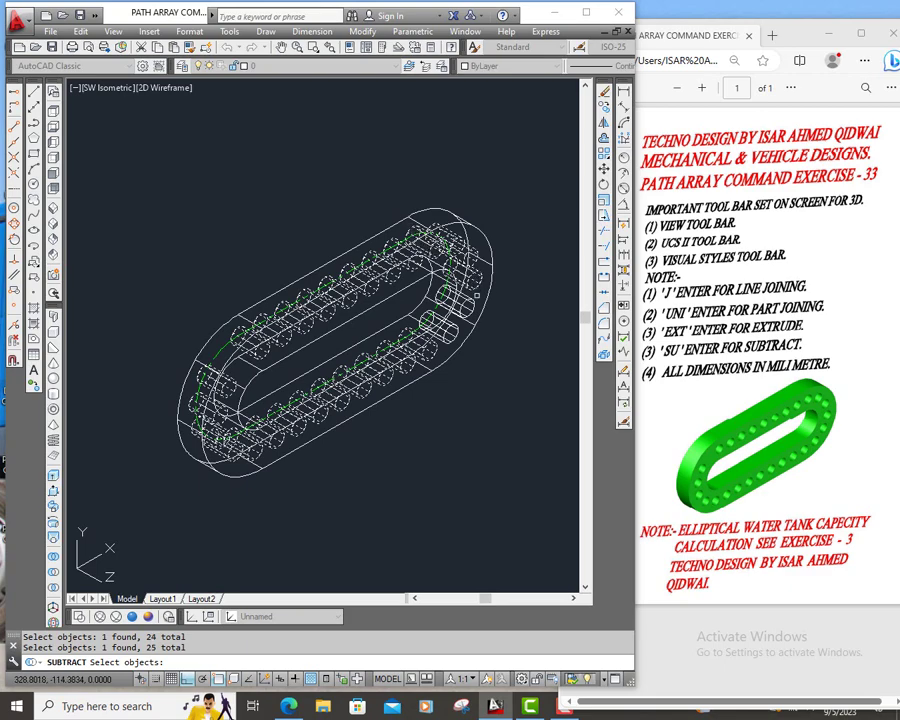
pyautogui.click(331, 209)
pyautogui.click(460, 293)
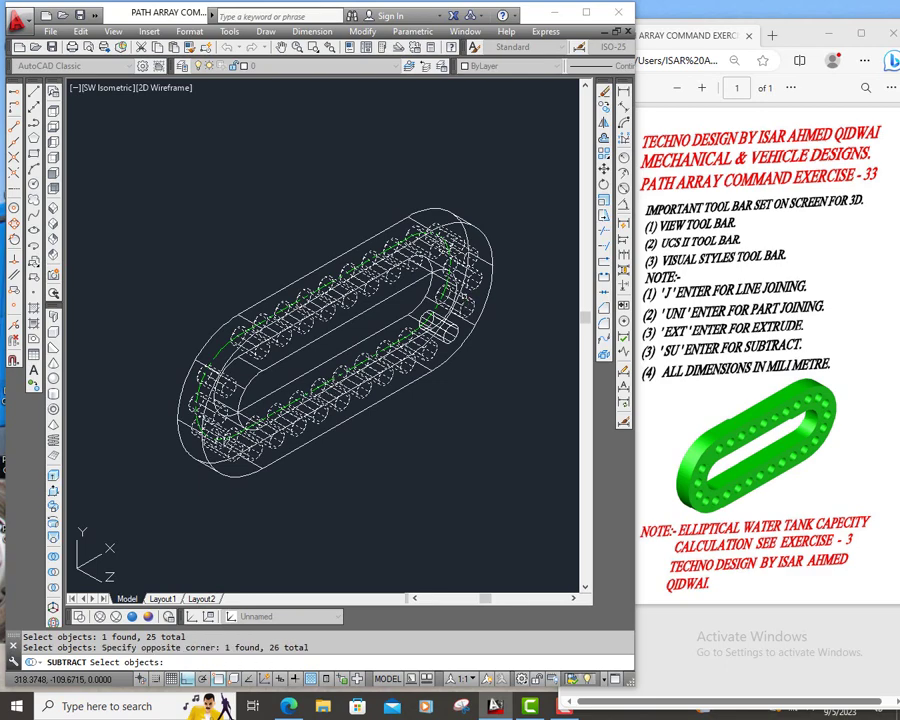
pyautogui.click(455, 324)
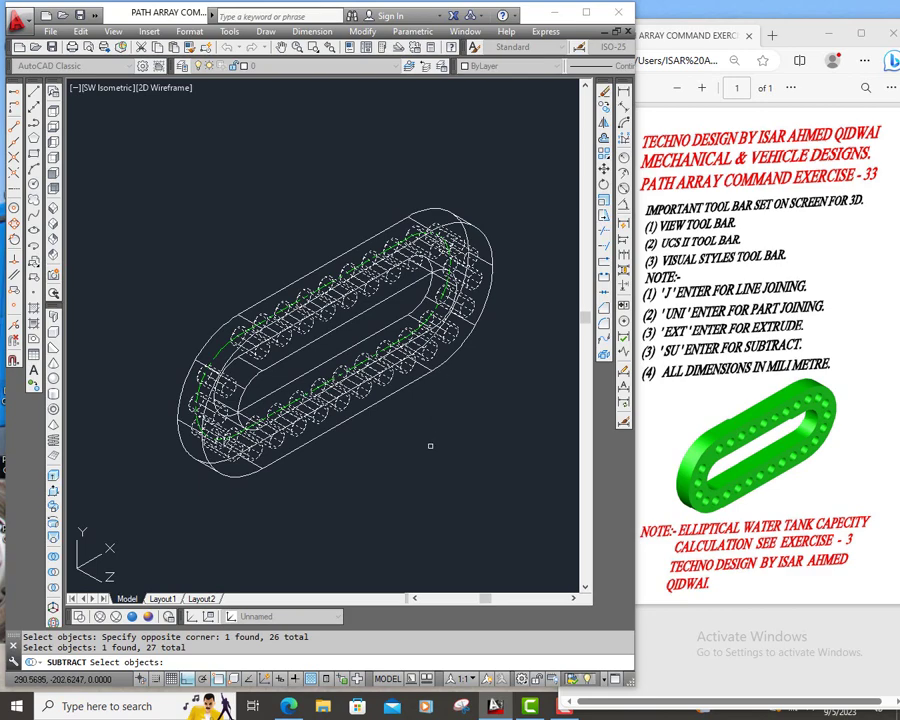
pyautogui.press('Return')
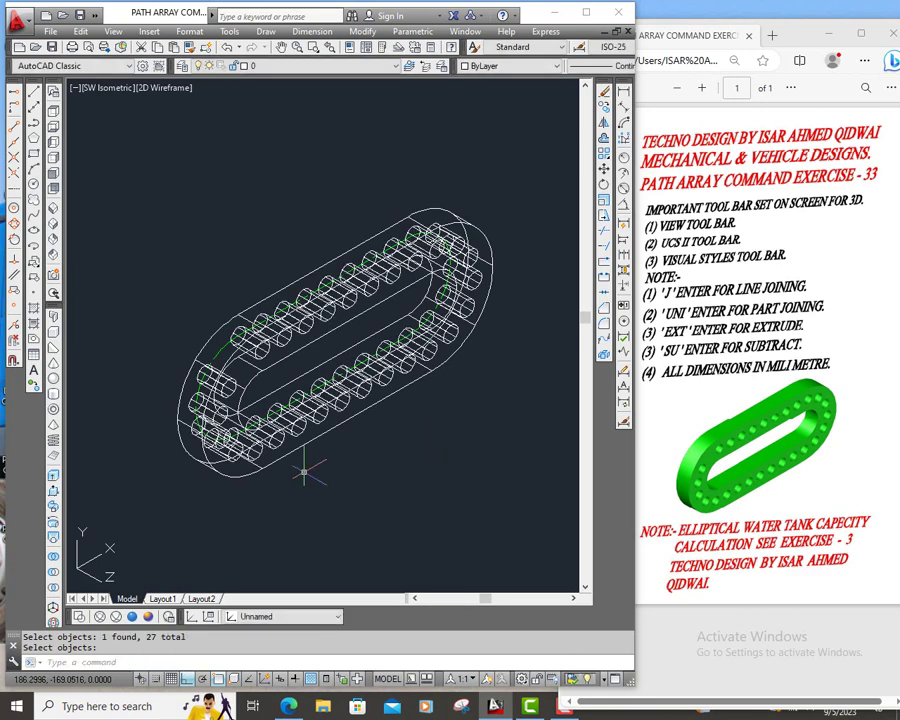
pyautogui.click(131, 617)
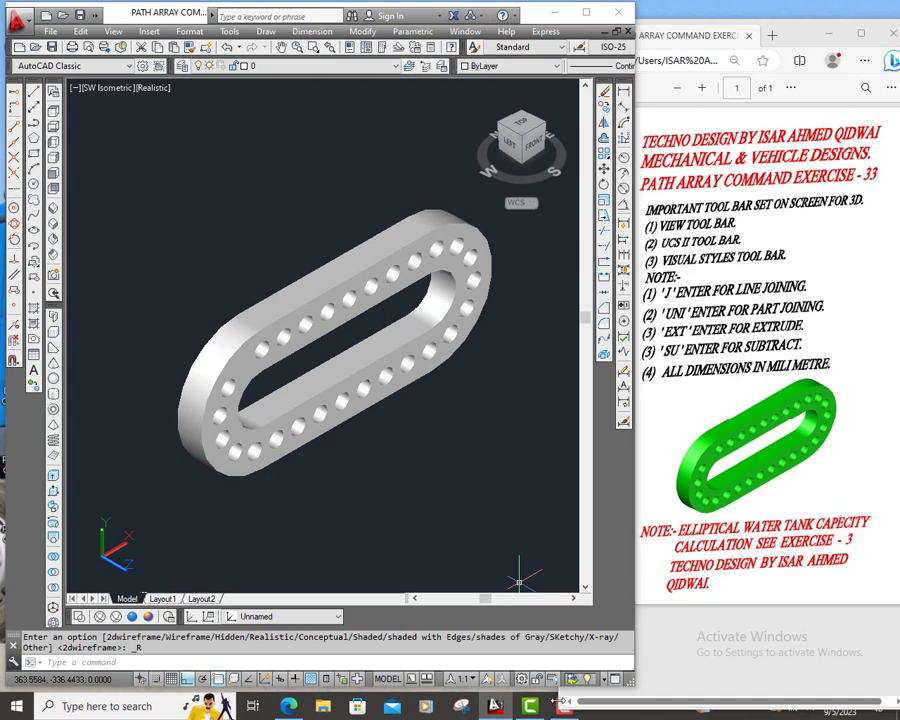
pyautogui.moveTo(564, 705)
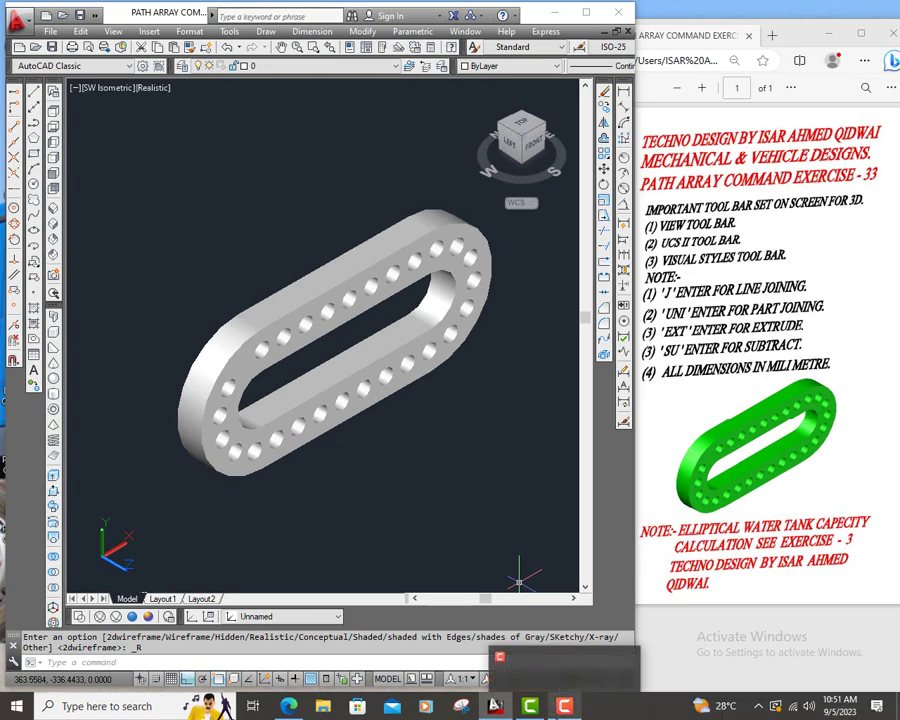